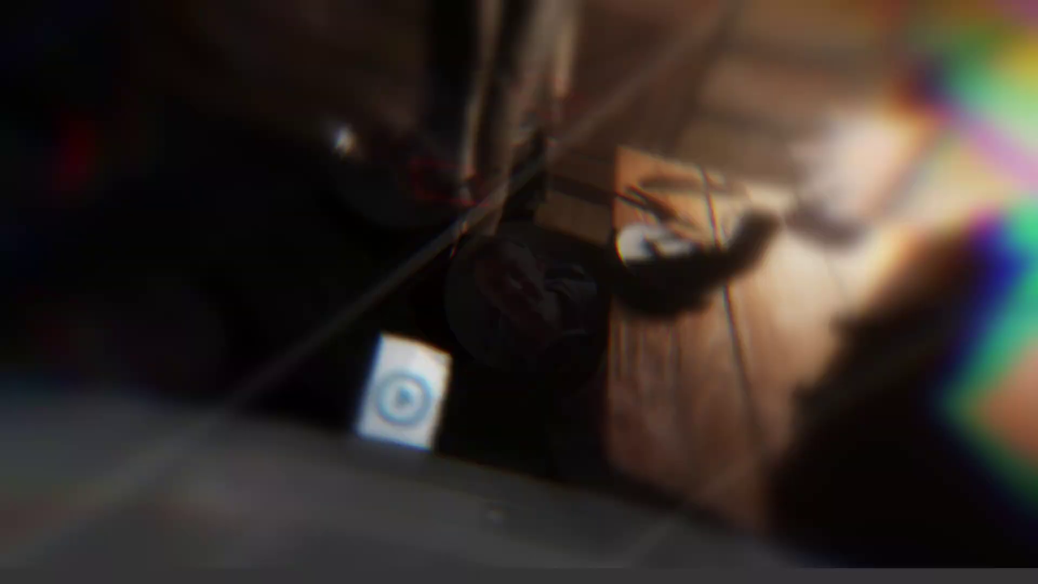
# Orbit the Scene view to the table's lantern and radio, then show the VRForStoryTelling folder contents
pyautogui.scroll(2, 525, 269)
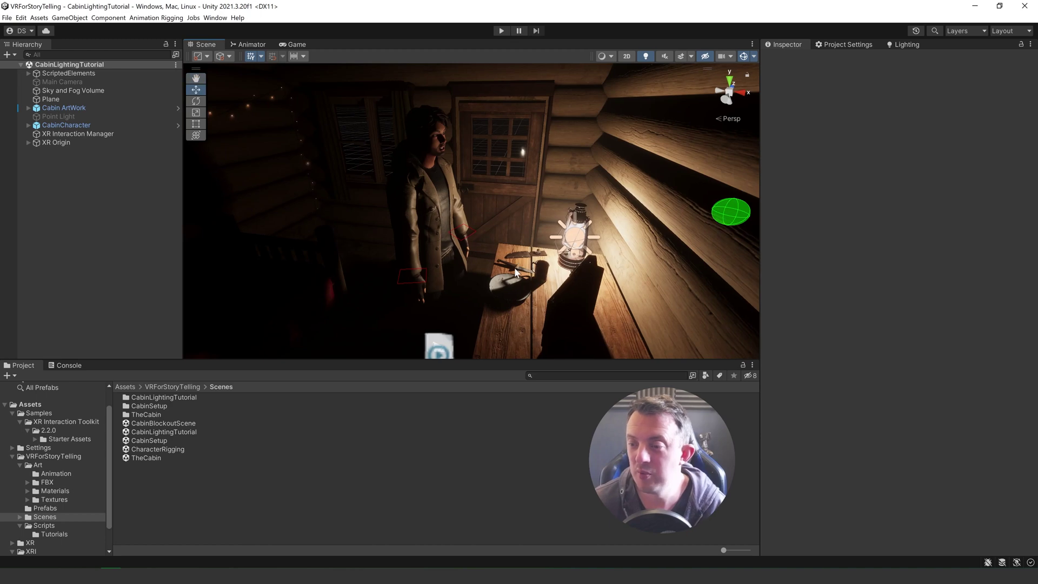
pyautogui.moveTo(519, 267); pyautogui.dragTo(455, 286, button='right')
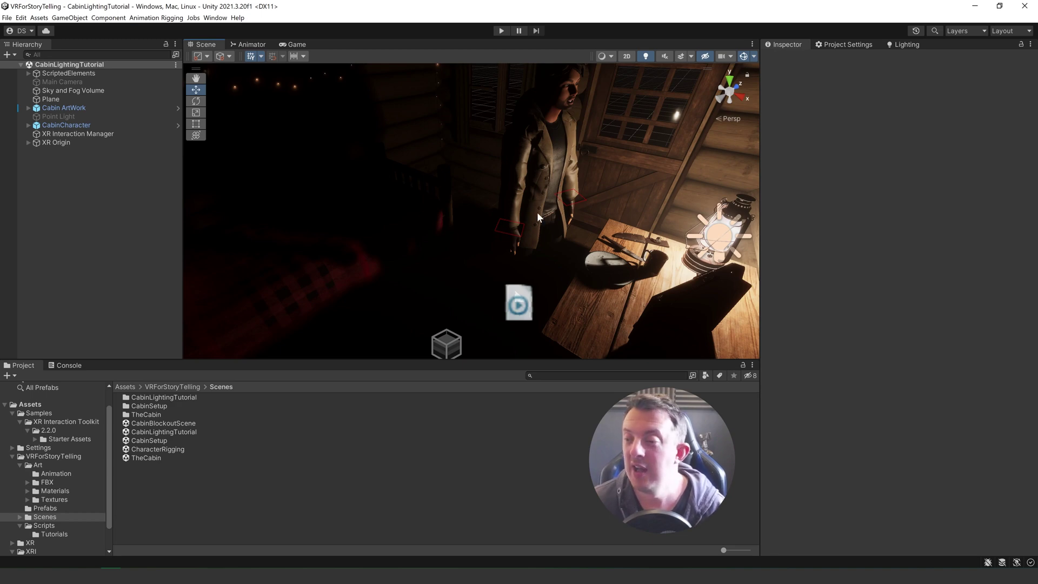
pyautogui.moveTo(536, 212); pyautogui.dragTo(553, 229, button='right')
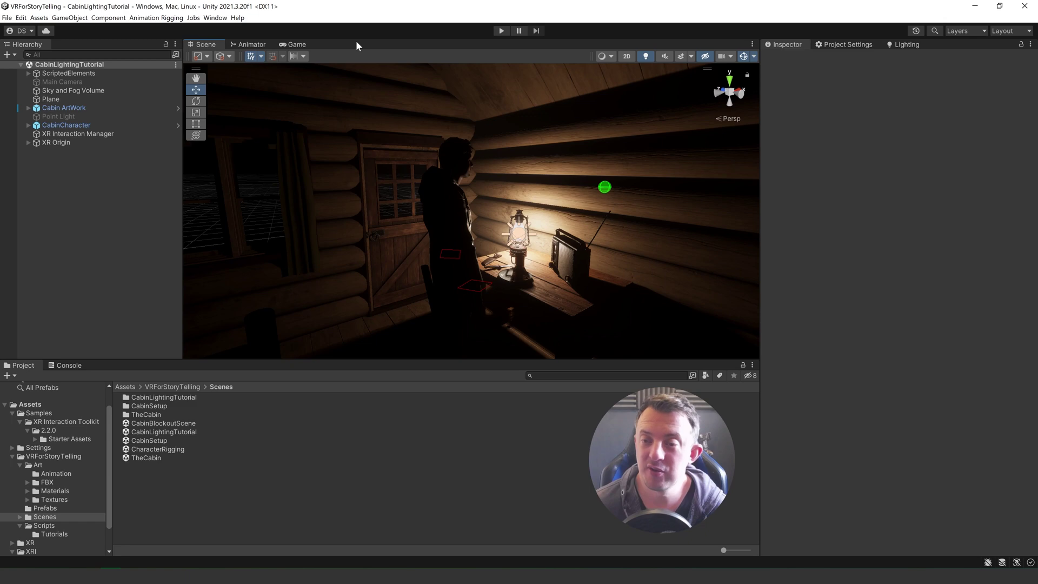
pyautogui.moveTo(400, 260); pyautogui.dragTo(404, 264, button='right')
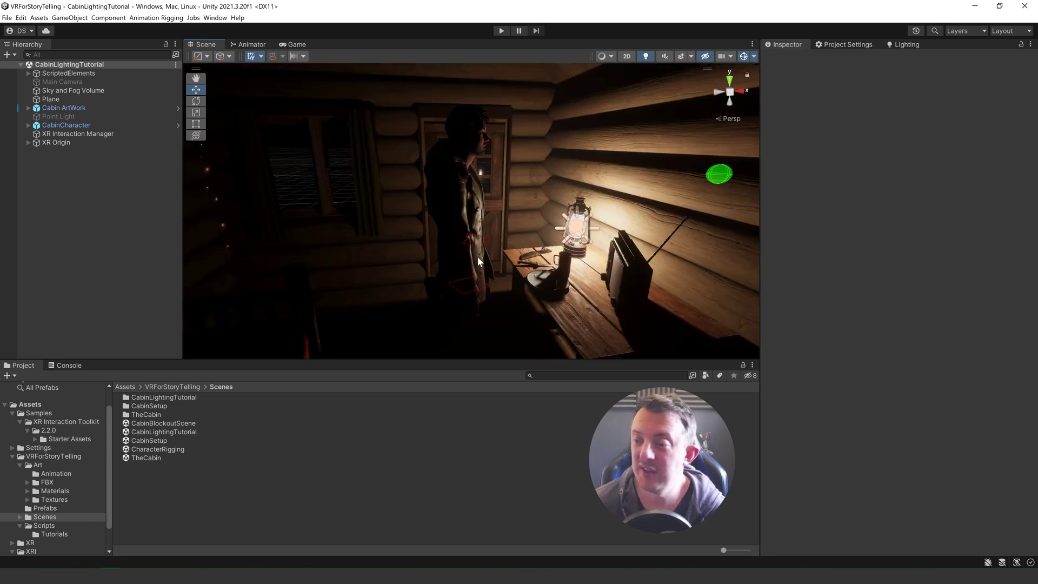
pyautogui.click(48, 464)
# Collapse Samples, then create and open an Animation folder inside VRForStoryTelling
pyautogui.click(12, 420)
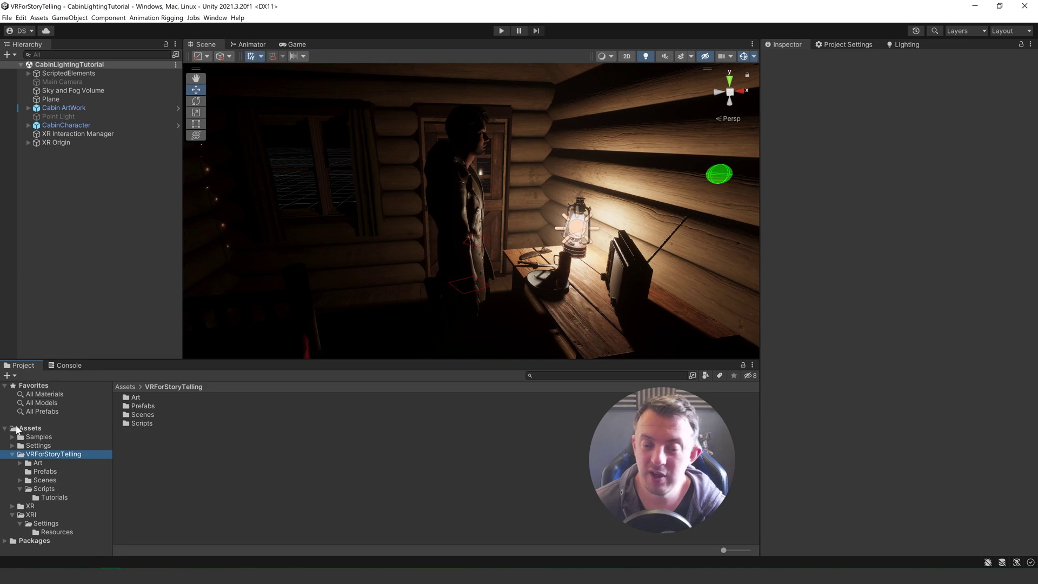
pyautogui.rightClick(150, 455)
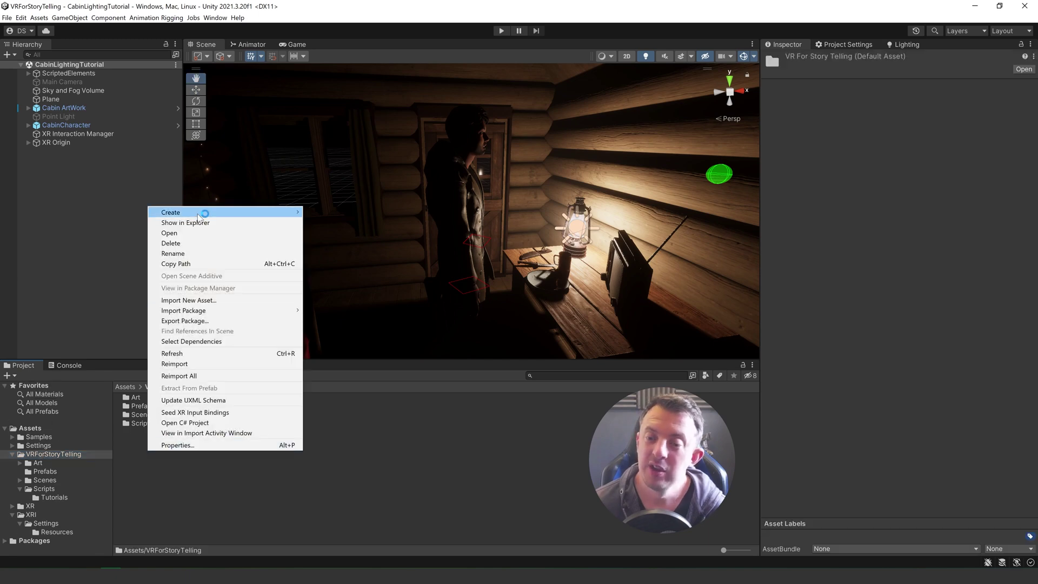
pyautogui.moveTo(216, 211)
pyautogui.click(362, 105)
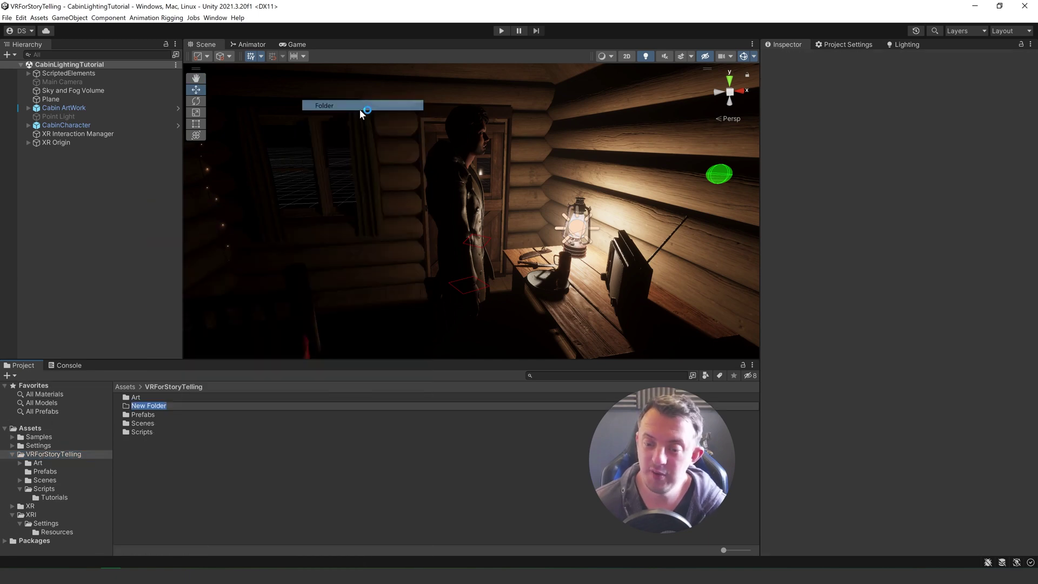
pyautogui.write('Animation')
pyautogui.press('Return')
pyautogui.doubleClick(270, 397)
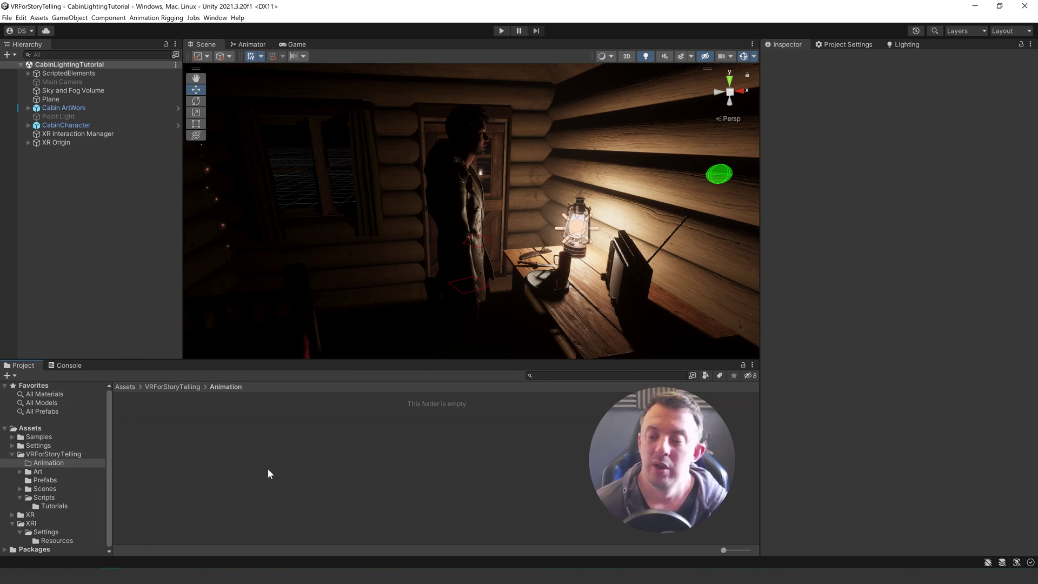
# Create a Timeline asset named CabinScene1 in the Animation folder
pyautogui.rightClick(217, 443)
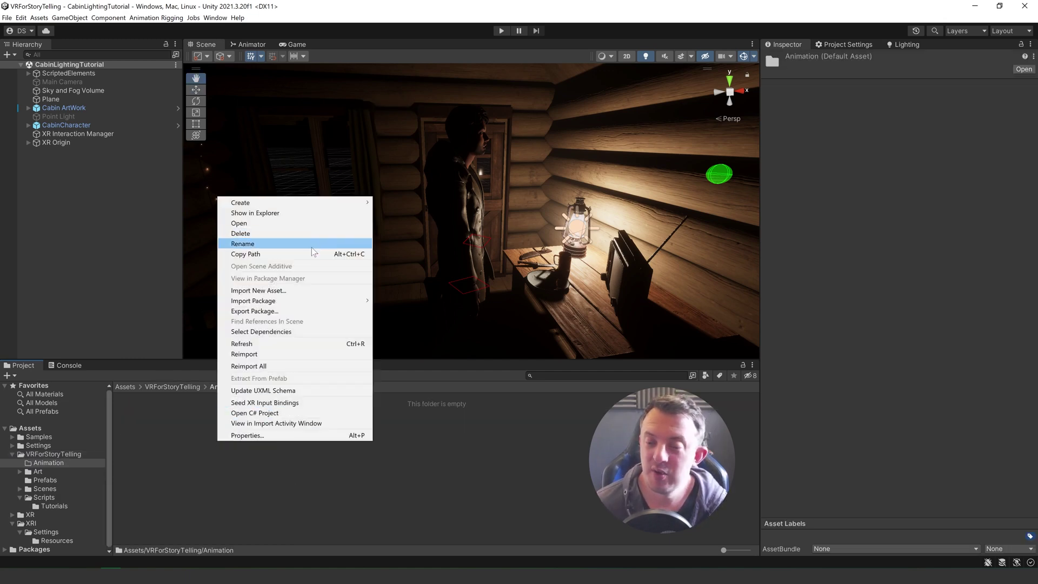
pyautogui.moveTo(317, 205)
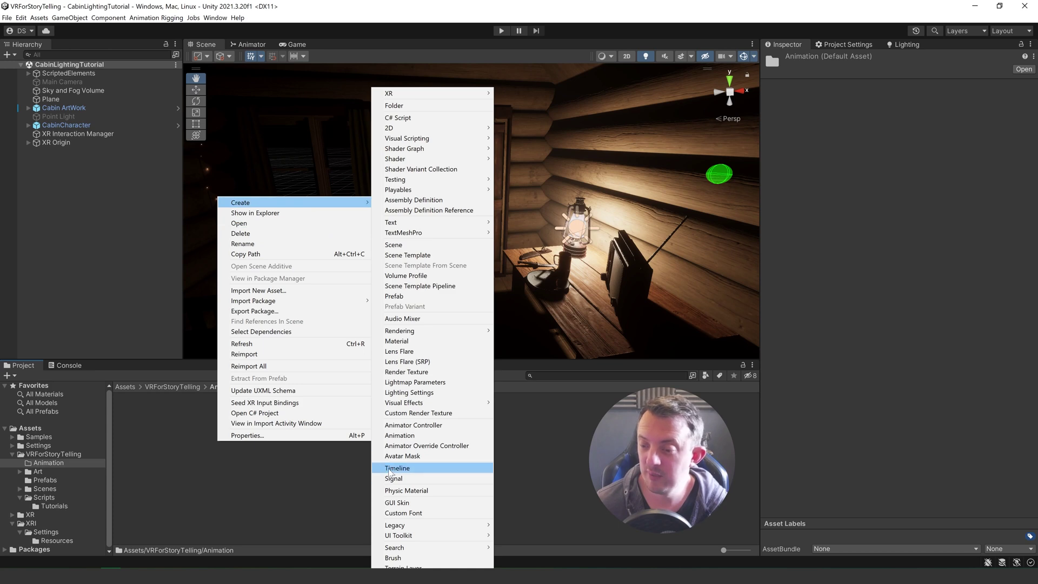
pyautogui.click(390, 468)
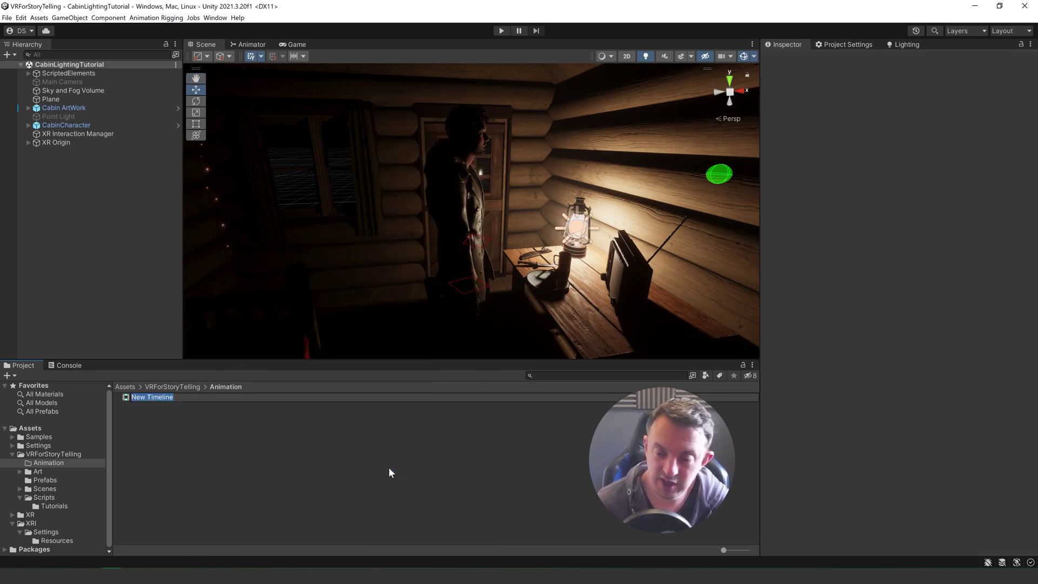
pyautogui.write('P')
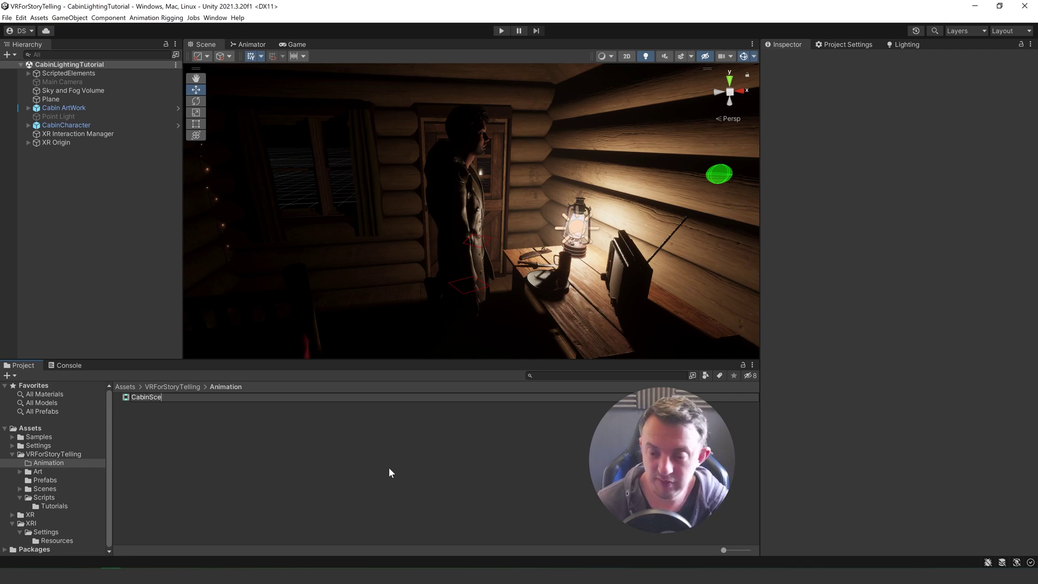
pyautogui.press('Return')
pyautogui.click(60, 177)
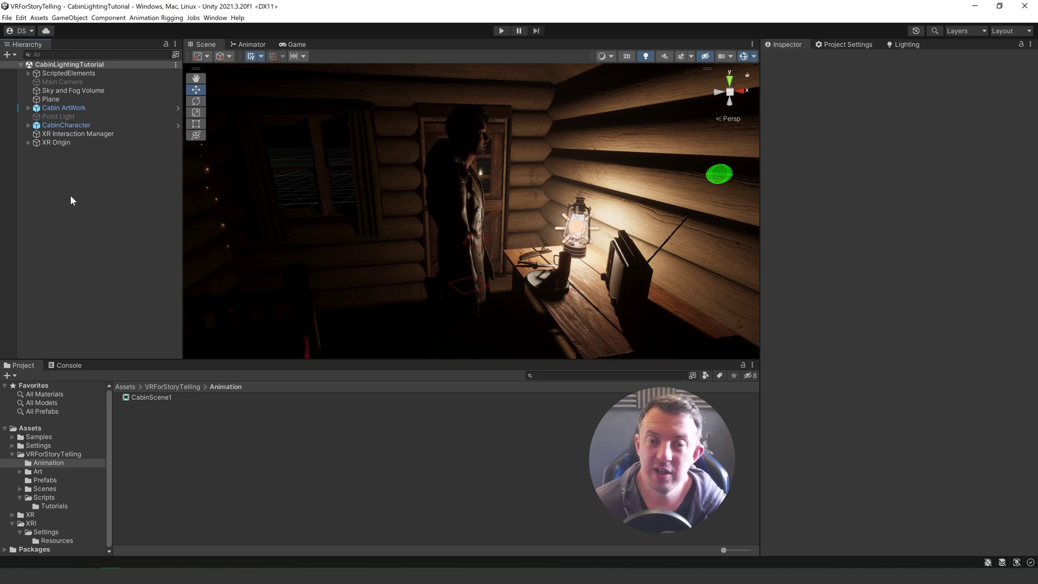
# Create an empty object named CabinTimeline with its transform reset to the origin
pyautogui.rightClick(71, 200)
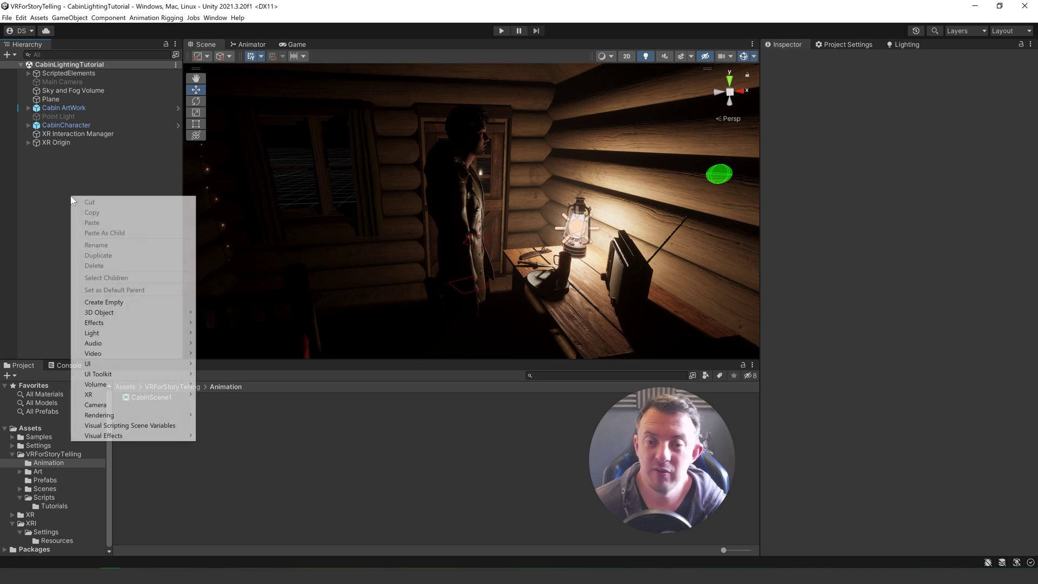
pyautogui.click(125, 303)
pyautogui.write('CabinTimeline')
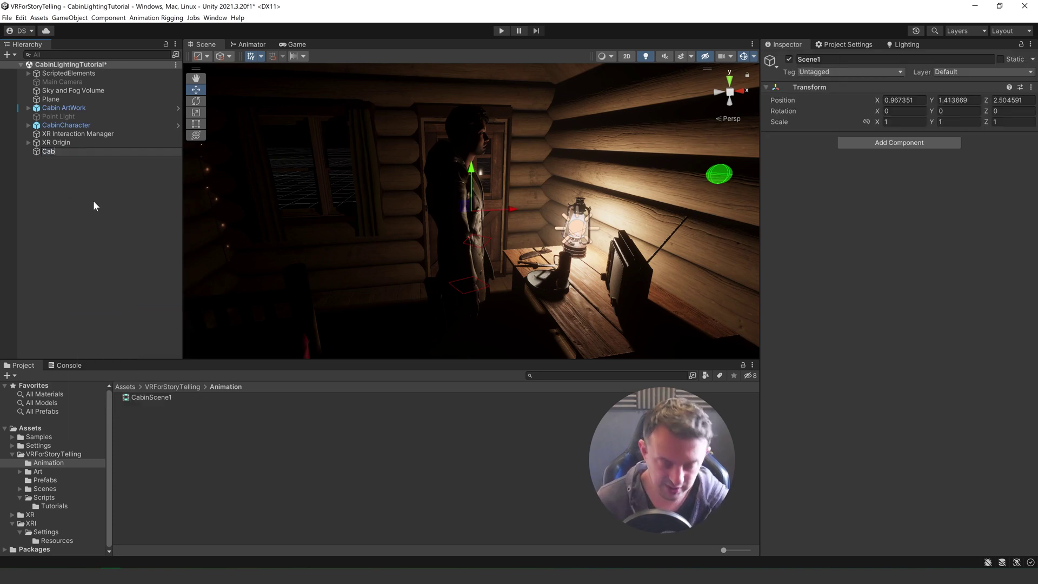
pyautogui.click(1031, 87)
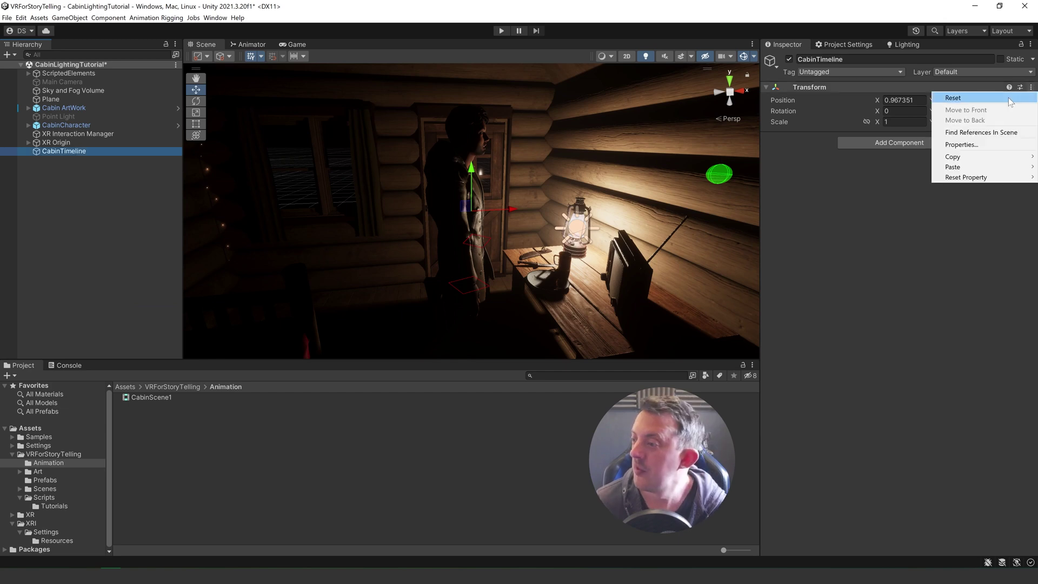
pyautogui.click(952, 98)
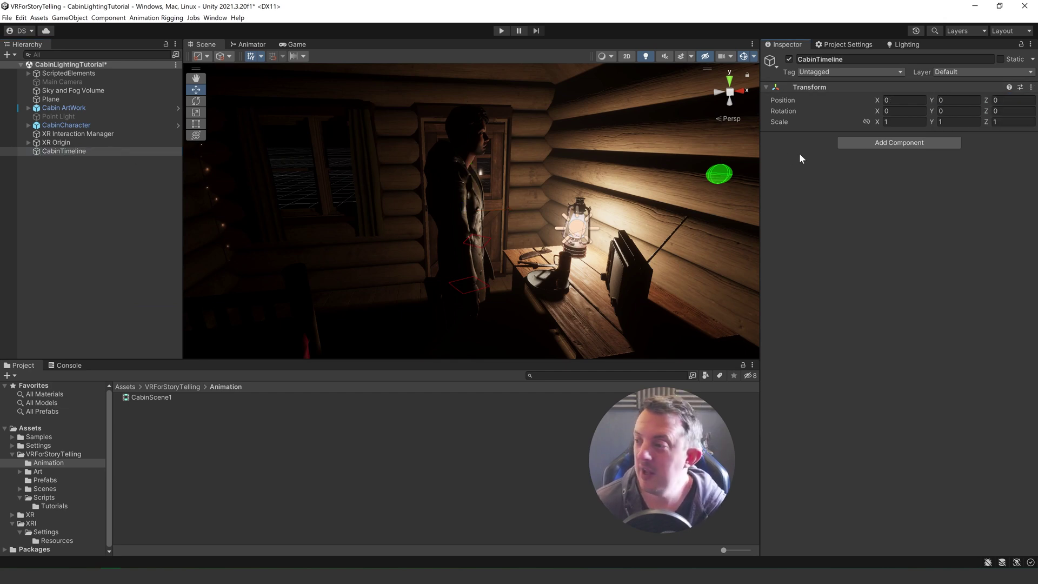
# Add a Playable Director to CabinTimeline with CabinScene1 as its Playable
pyautogui.click(867, 144)
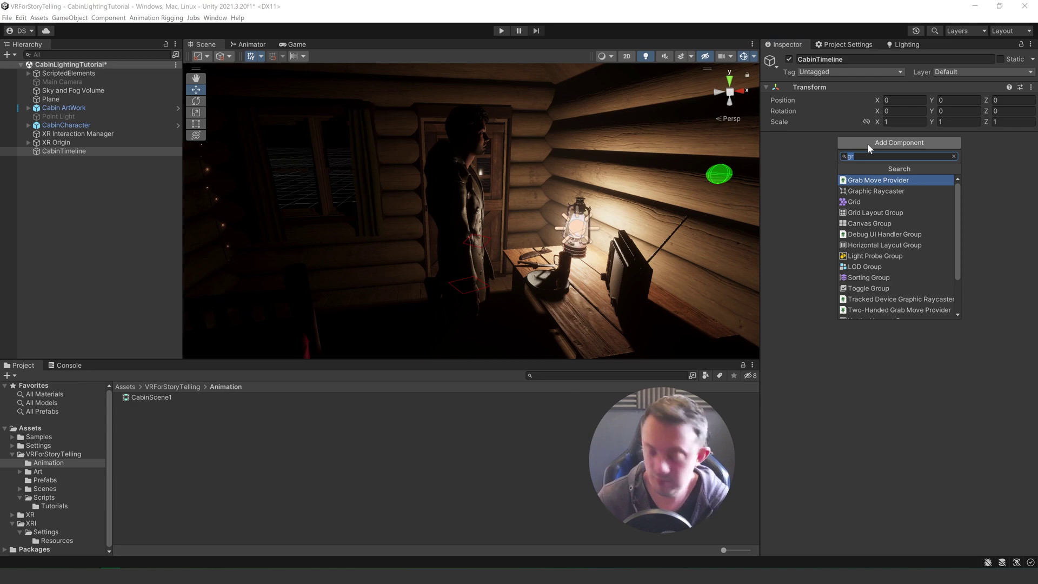
pyautogui.write('play')
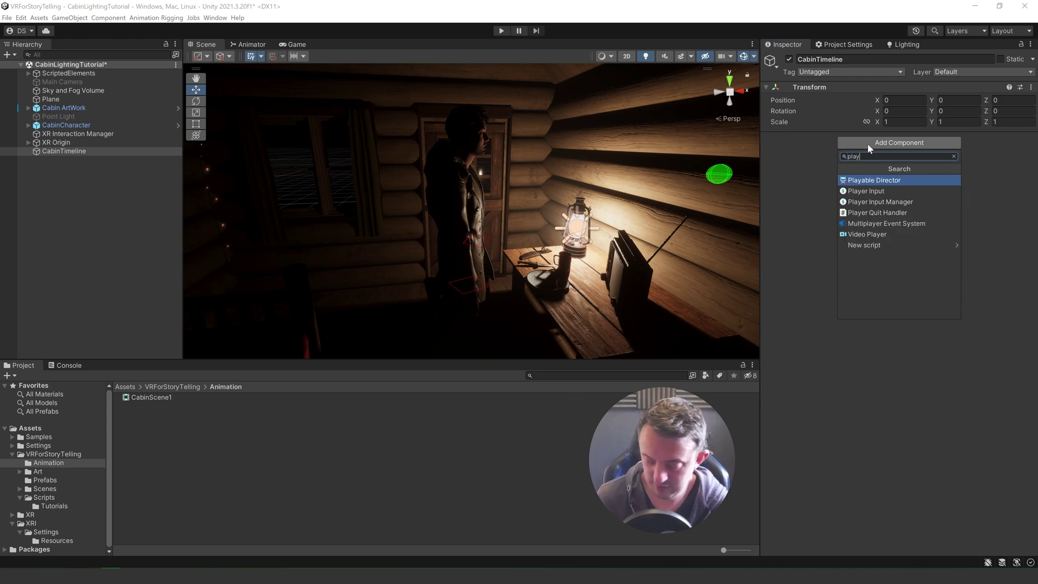
pyautogui.press('Return')
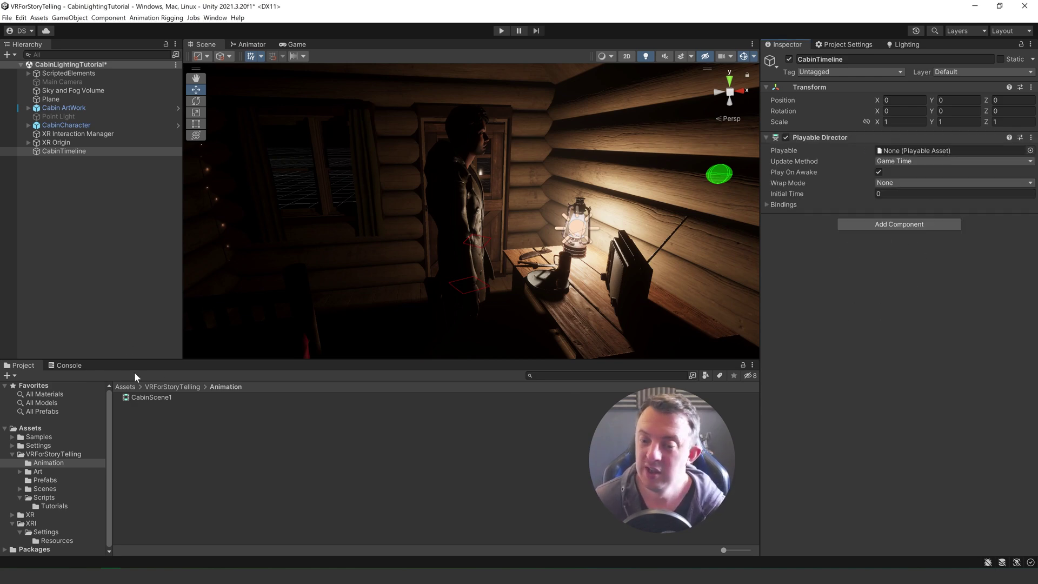
pyautogui.moveTo(157, 396); pyautogui.dragTo(950, 154)
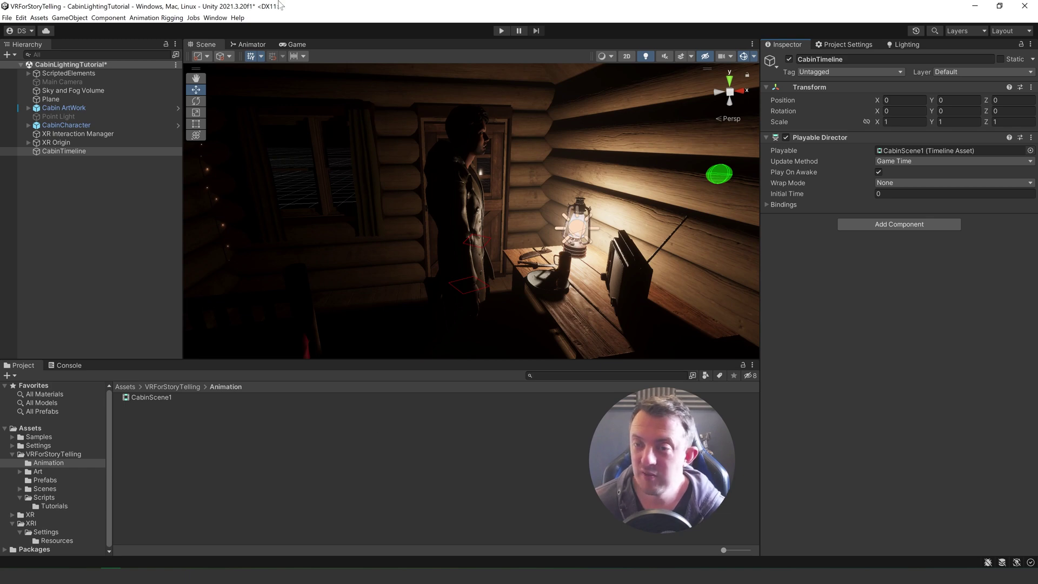
# Open the Timeline window from Window > Sequencing and dock it beside the Project panel
pyautogui.click(215, 18)
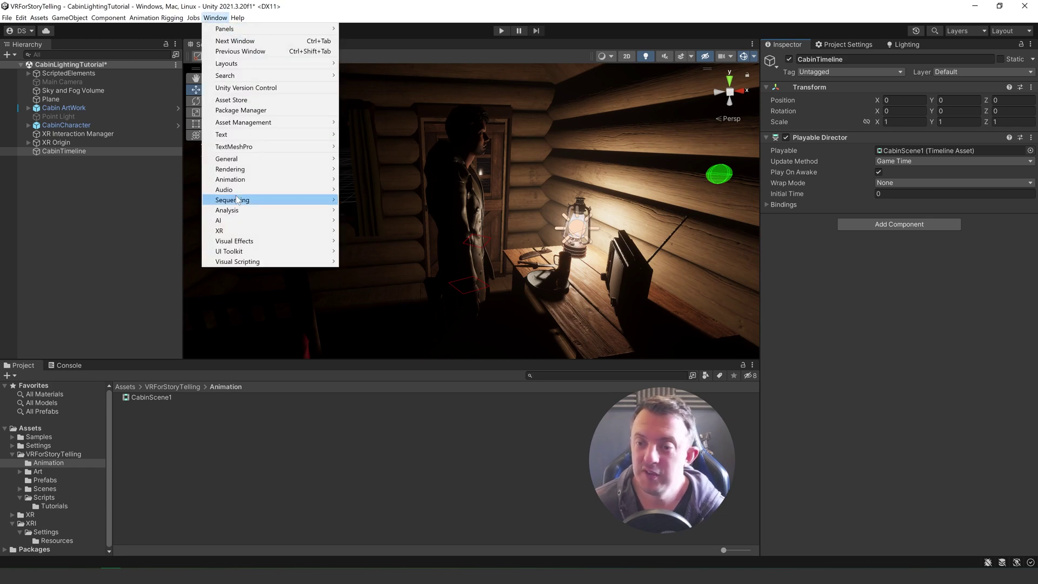
pyautogui.moveTo(237, 200)
pyautogui.click(370, 200)
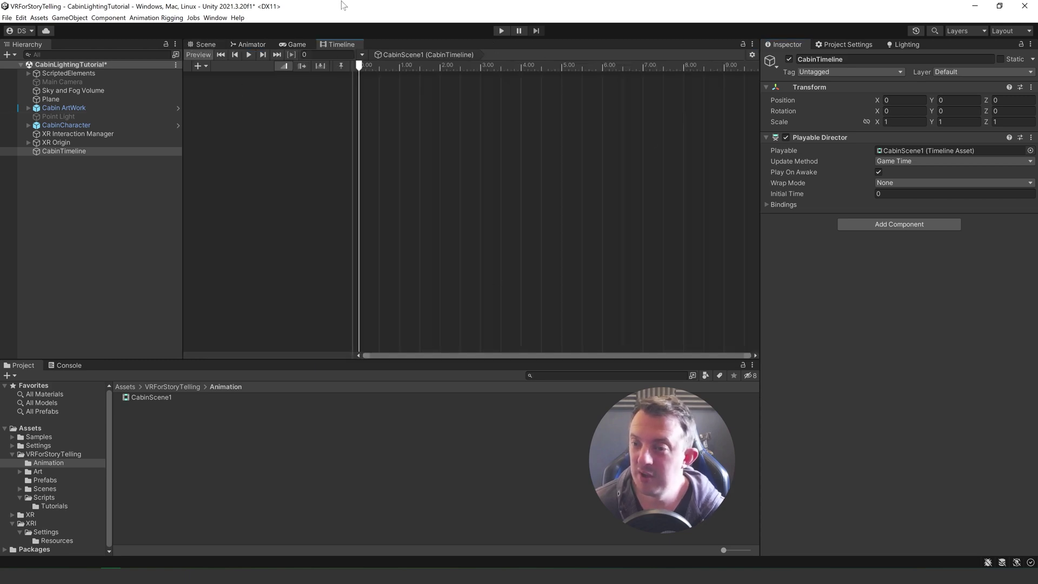
pyautogui.moveTo(341, 44); pyautogui.dragTo(108, 365)
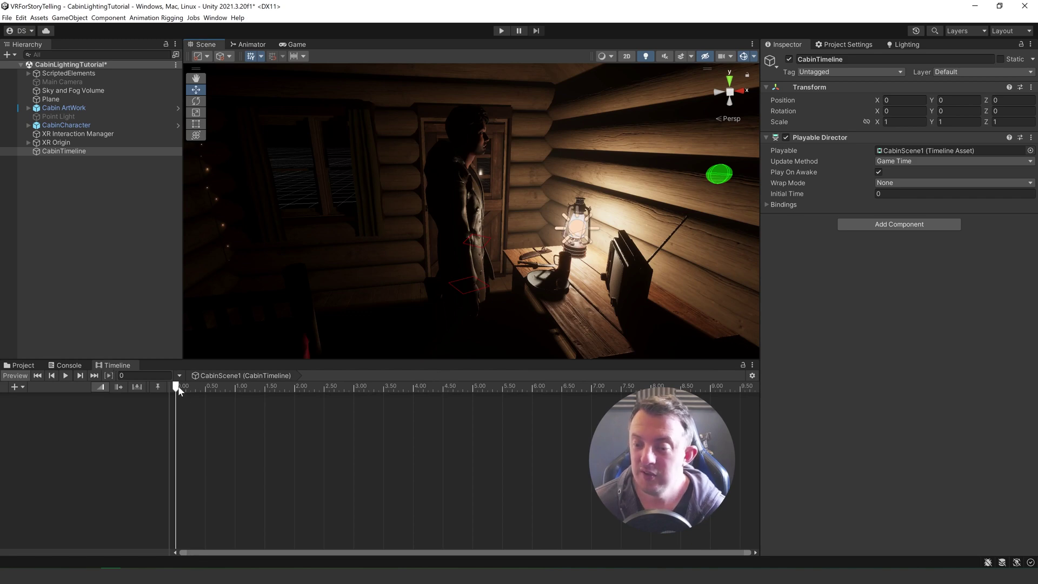
# Scrub the timeline playhead to 0.55 and view the character and lantern table from another angle
pyautogui.moveTo(179, 389); pyautogui.dragTo(115, 374)
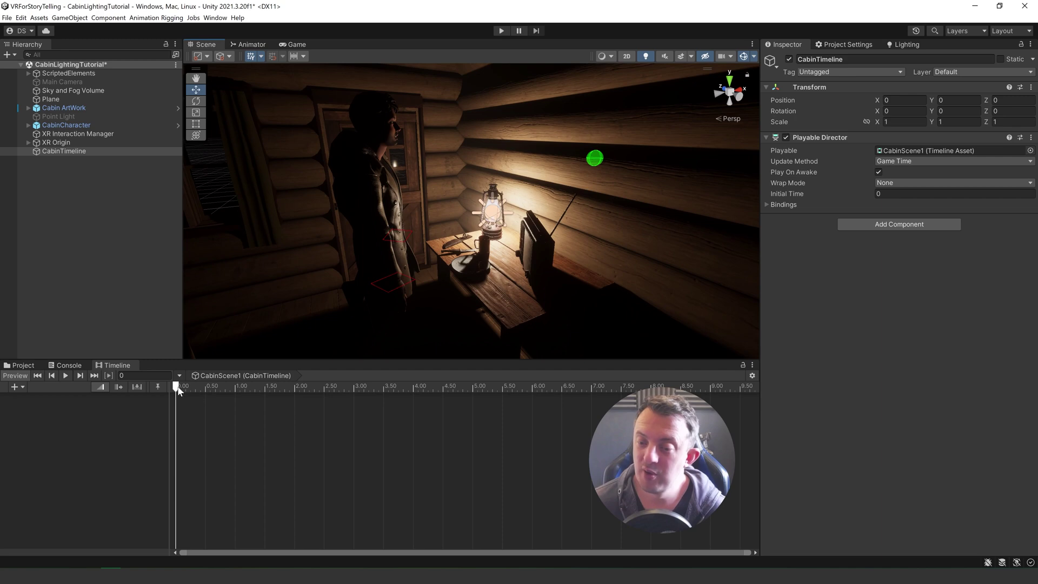
pyautogui.moveTo(178, 390); pyautogui.dragTo(209, 395)
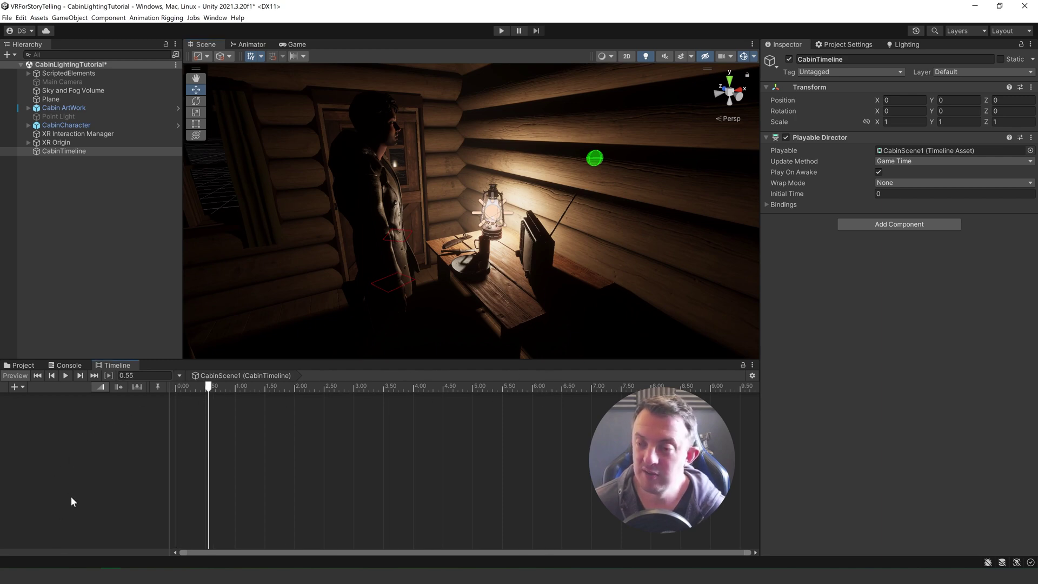
pyautogui.moveTo(404, 298); pyautogui.dragTo(395, 135, button='right')
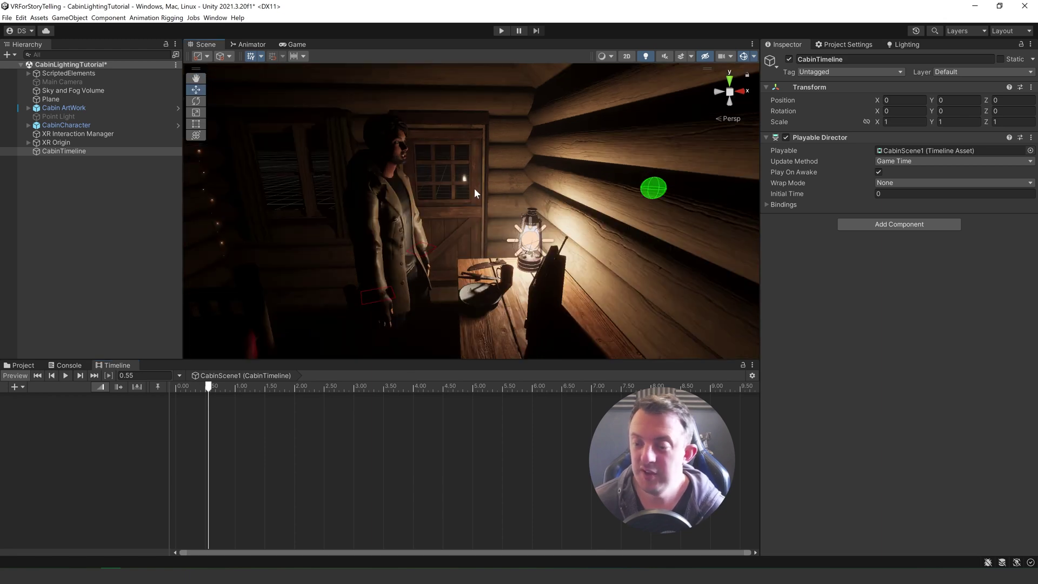
# Select CabinCharacterFBX@Idle and inspect the Sit state in its animator controller
pyautogui.click(86, 125)
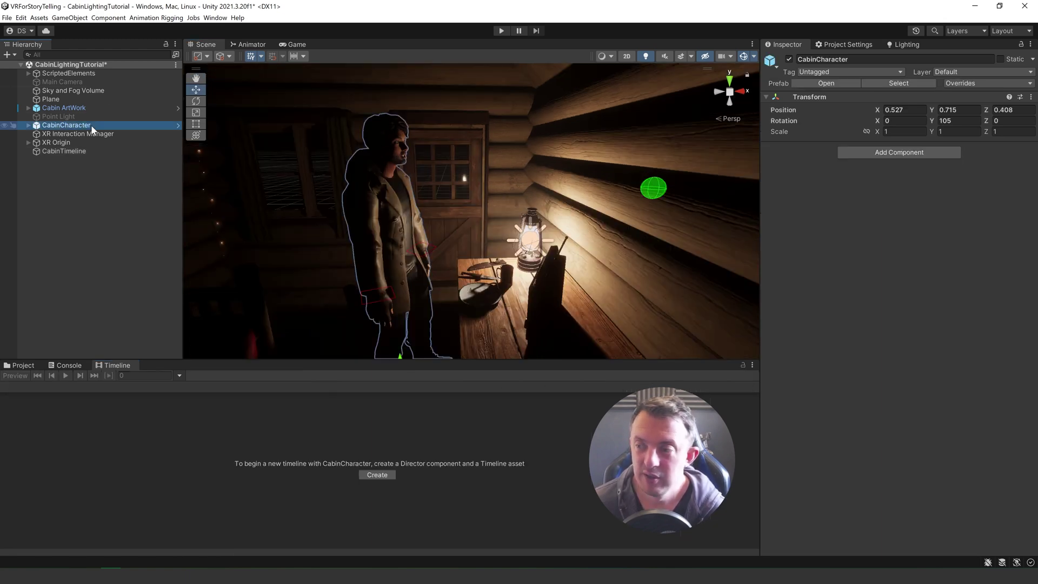
pyautogui.click(28, 125)
pyautogui.click(90, 133)
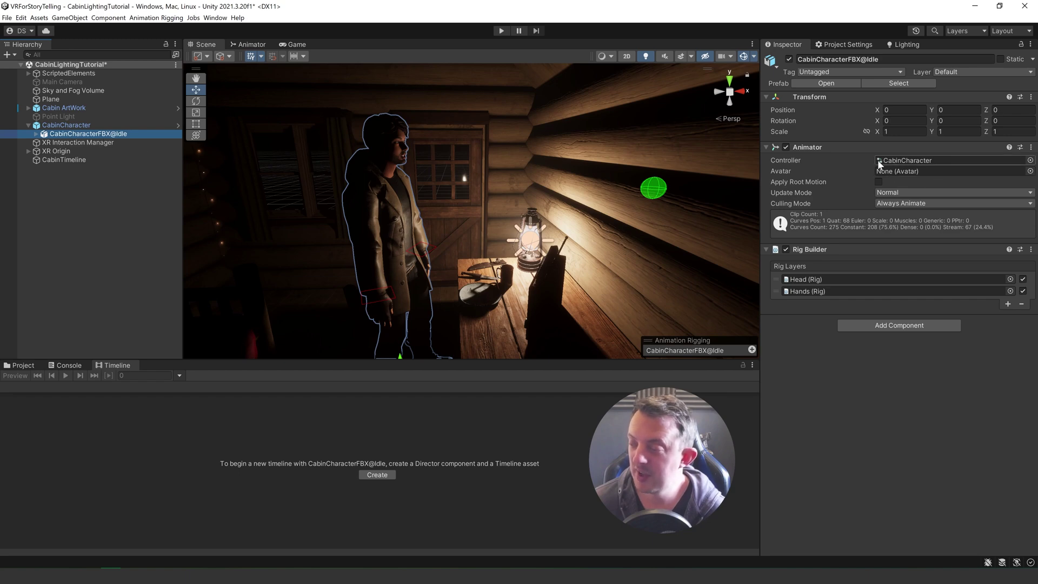
pyautogui.doubleClick(909, 160)
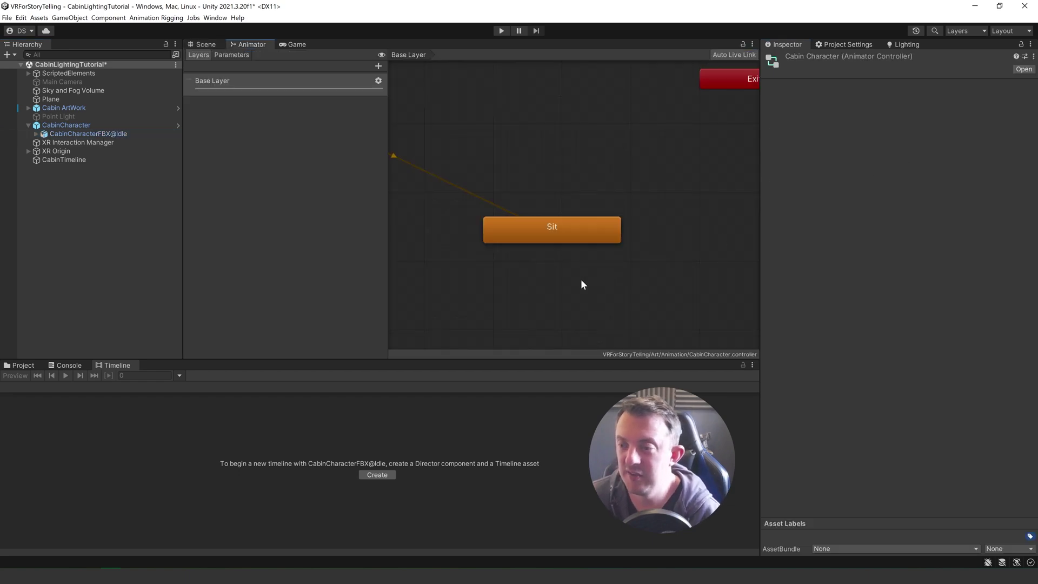
pyautogui.moveTo(652, 313); pyautogui.dragTo(429, 222)
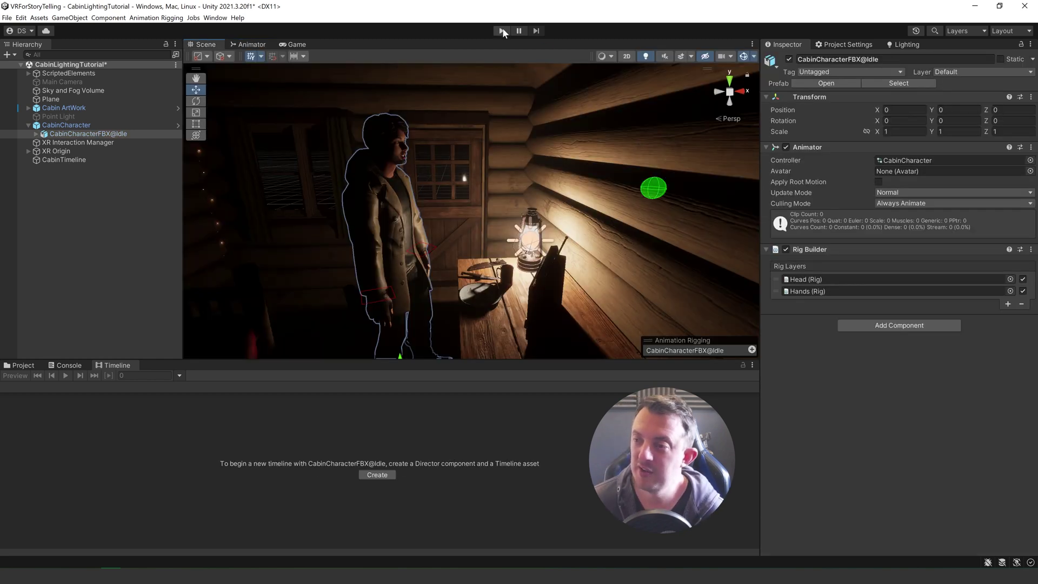
# Test the scene in Play mode, frame the character with F, then stop playing
pyautogui.click(502, 31)
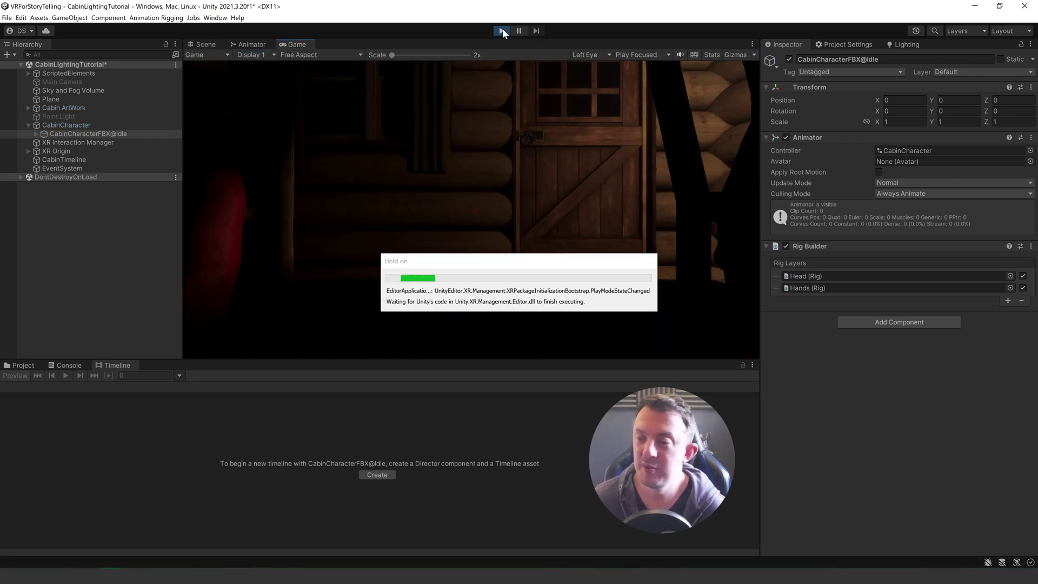
pyautogui.click(202, 44)
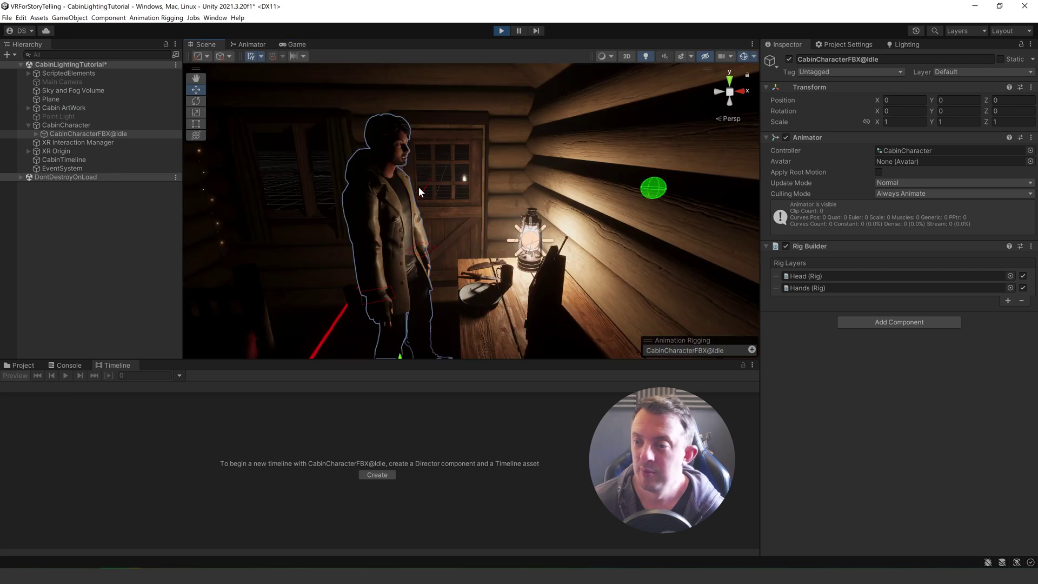
pyautogui.press('f')
pyautogui.hotkey('ctrl', 'p')
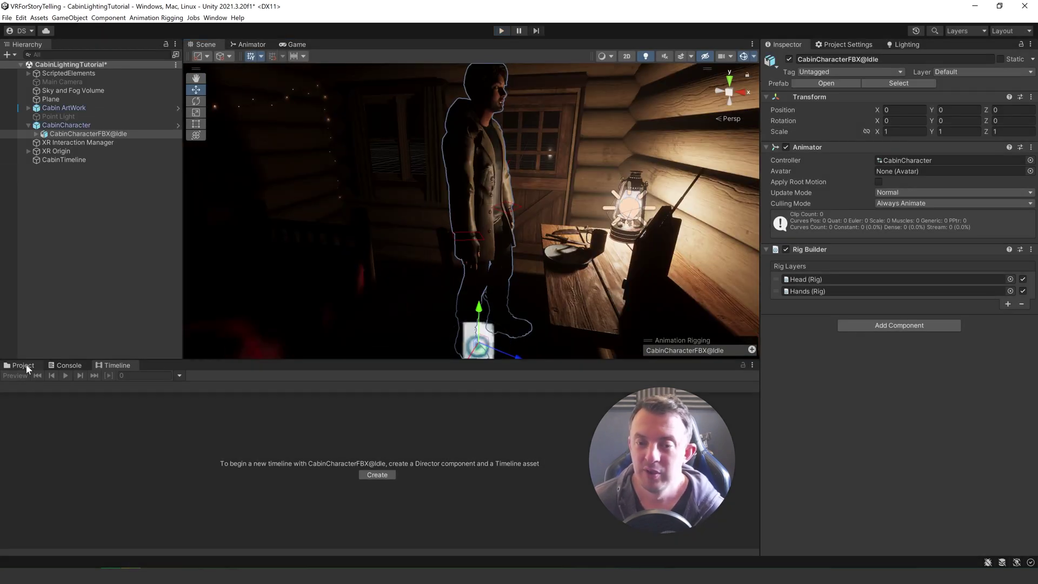
# Add an Animation Track to the CabinScene1 timeline bound to CabinCharacterFBX@Idle
pyautogui.click(82, 160)
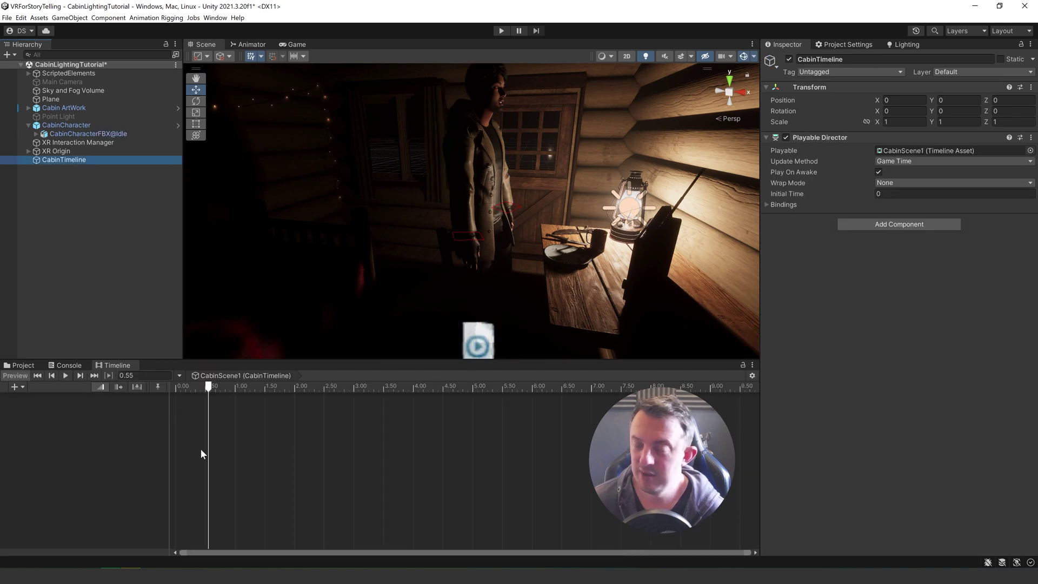
pyautogui.rightClick(75, 459)
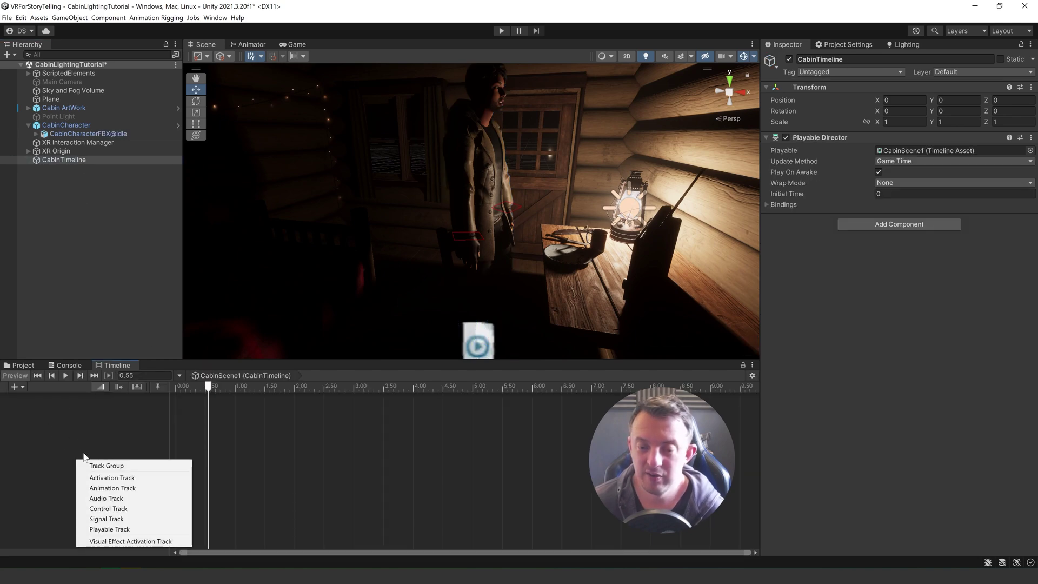
pyautogui.click(114, 488)
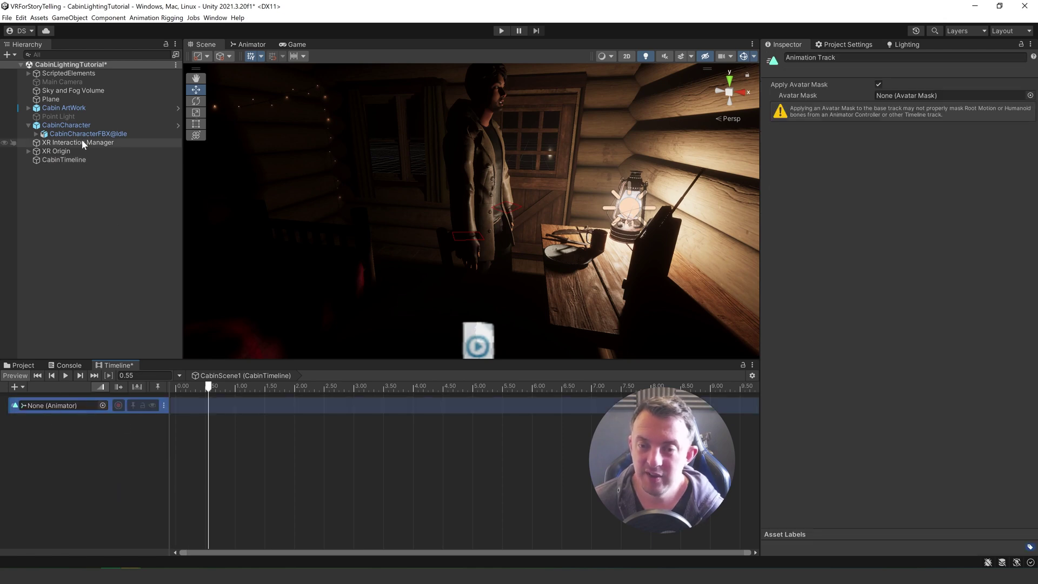
pyautogui.moveTo(80, 134); pyautogui.dragTo(63, 407)
pyautogui.moveTo(209, 387); pyautogui.dragTo(176, 387)
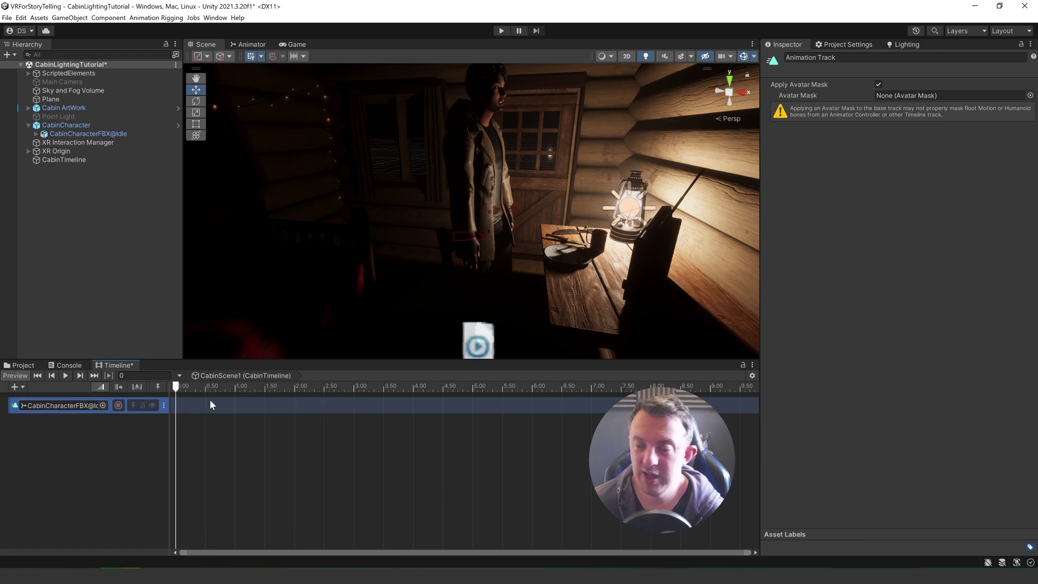
# Add the Sitting Idle (1) clip to the track and preview the seated character in the scene
pyautogui.rightClick(210, 400)
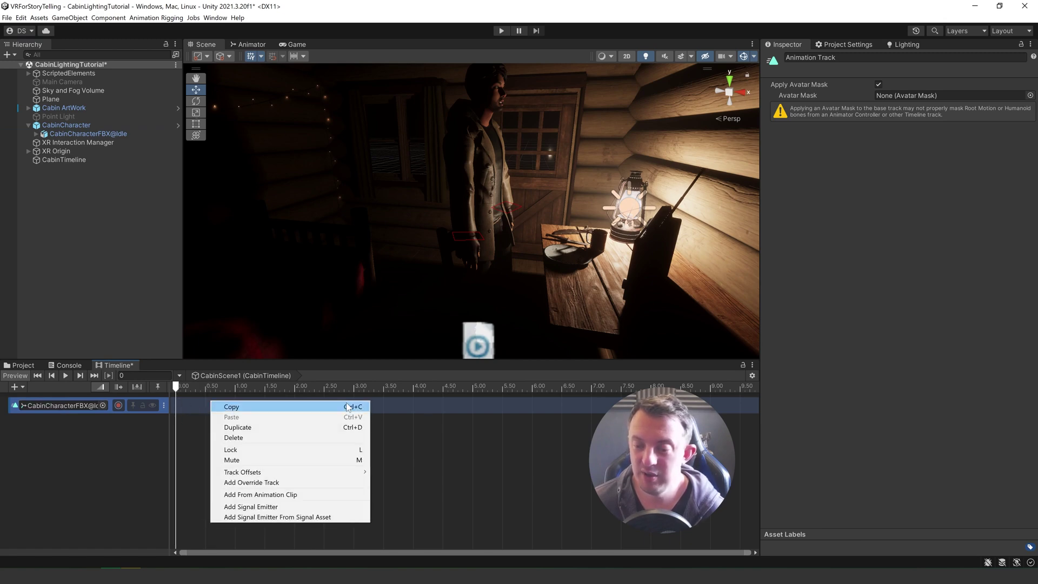
pyautogui.click(290, 495)
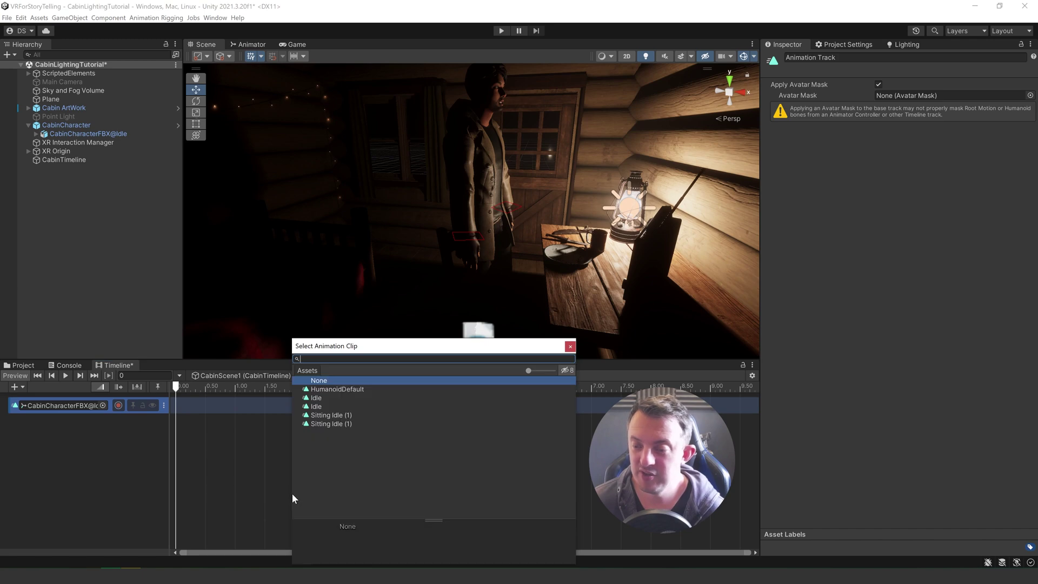
pyautogui.doubleClick(322, 416)
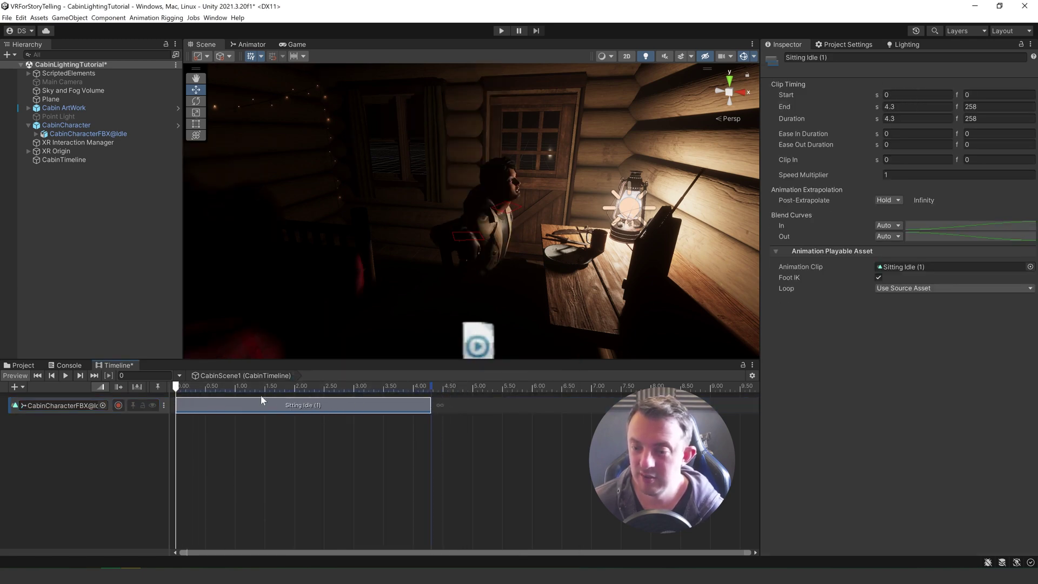
pyautogui.moveTo(265, 386); pyautogui.dragTo(189, 386)
pyautogui.keyDown('alt'); pyautogui.moveTo(303, 288); pyautogui.dragTo(572, 233); pyautogui.keyUp('alt')
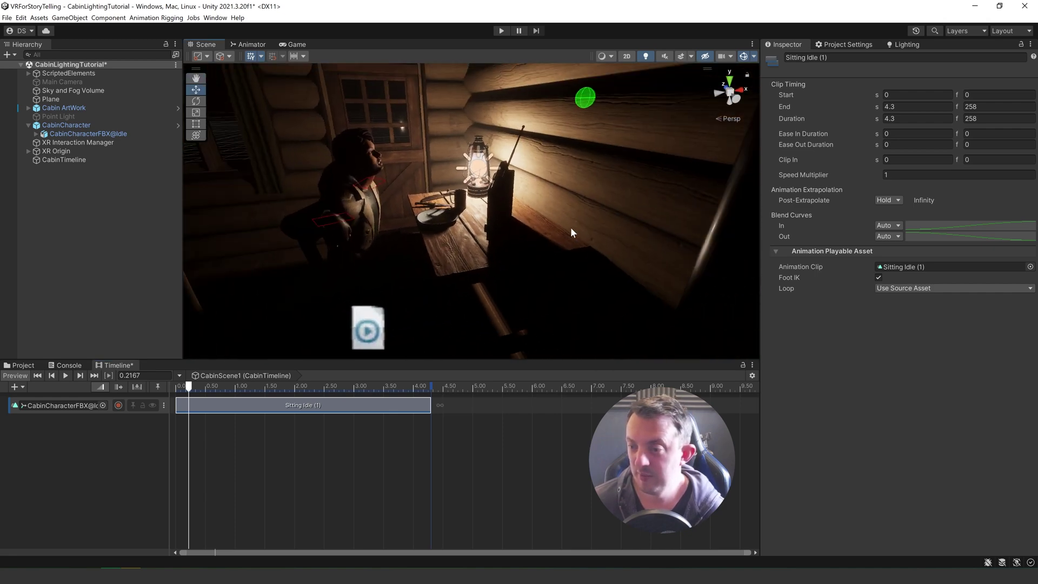
pyautogui.moveTo(570, 227); pyautogui.dragTo(425, 251, button='middle')
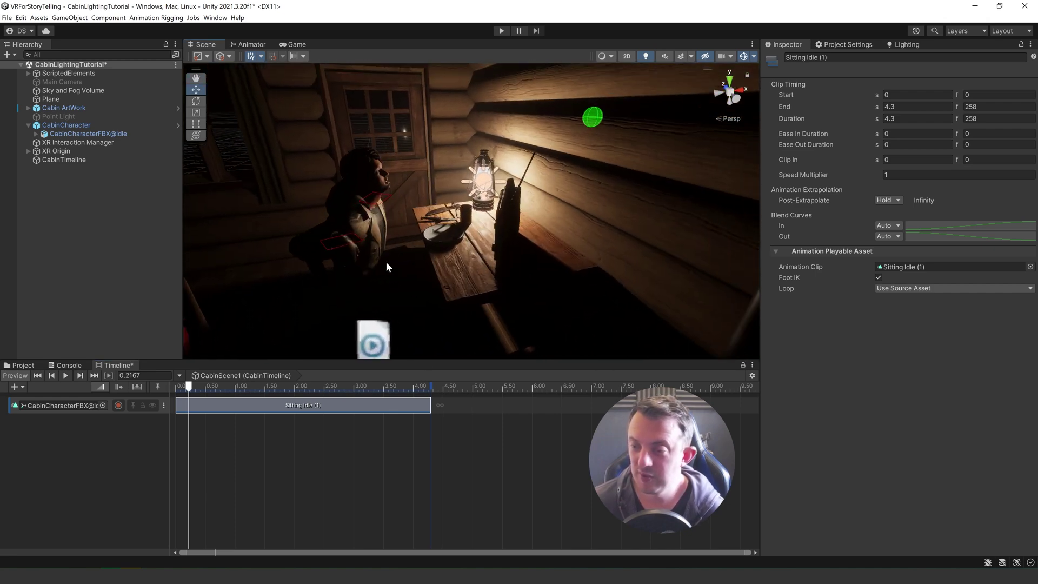
pyautogui.keyDown('alt'); pyautogui.moveTo(423, 246); pyautogui.dragTo(439, 258); pyautogui.keyUp('alt')
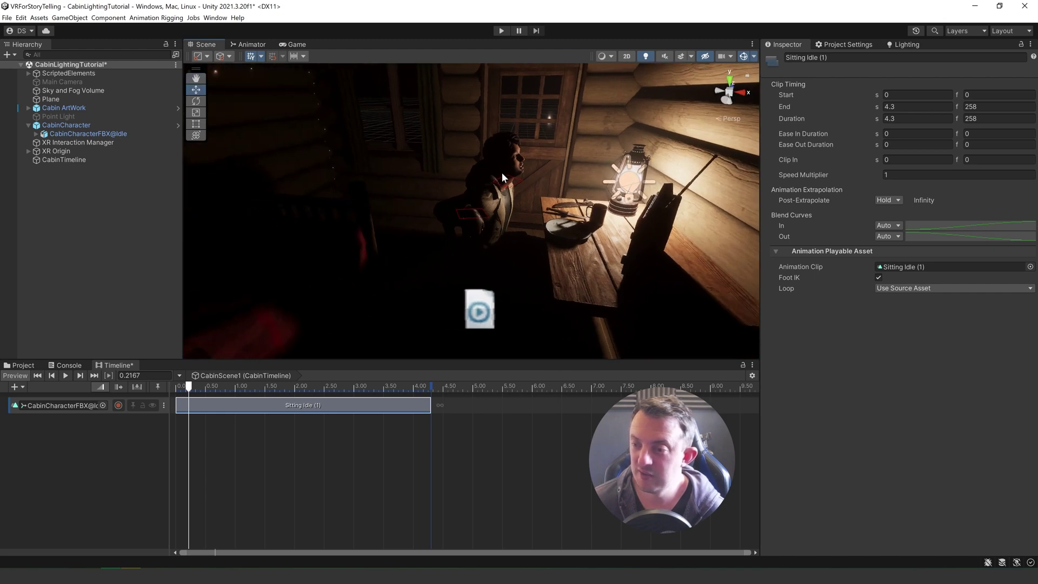
pyautogui.click(36, 133)
# Set the Head and Hands rig weights to 0, then reselect CabinTimeline and play the preview
pyautogui.click(62, 228)
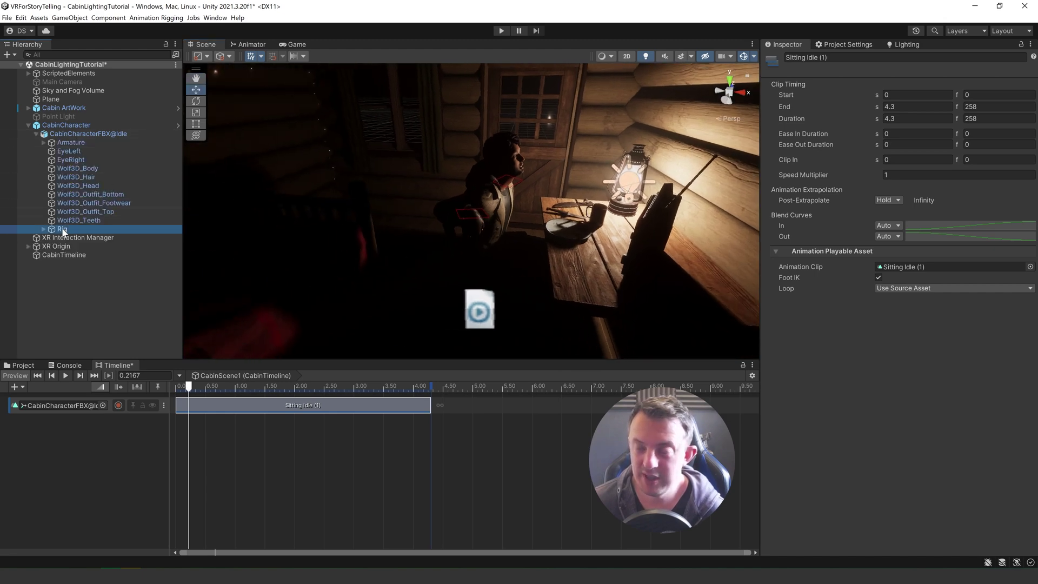
pyautogui.click(43, 229)
pyautogui.click(69, 238)
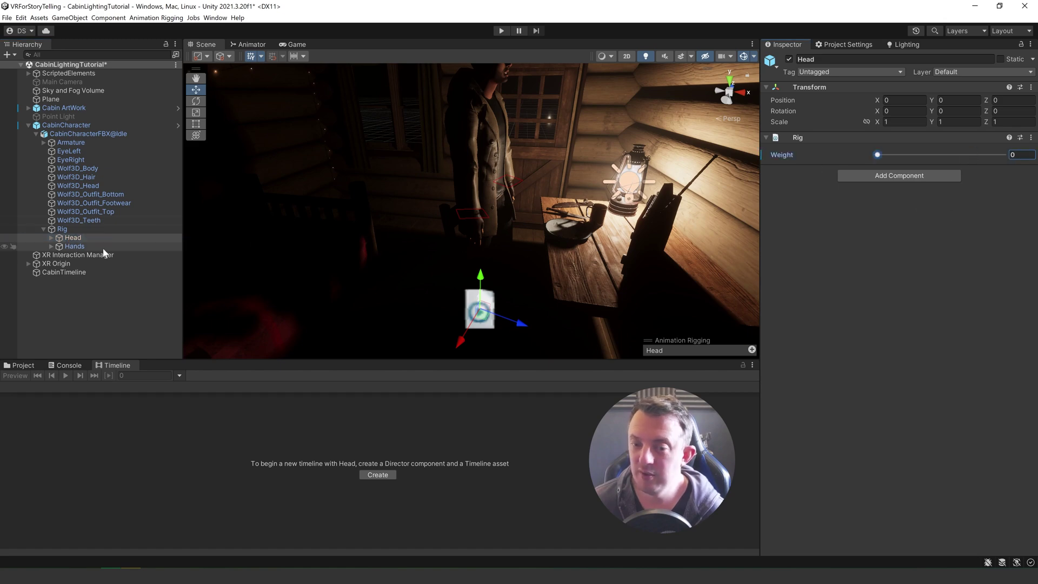
pyautogui.click(76, 247)
pyautogui.moveTo(991, 157); pyautogui.dragTo(842, 156)
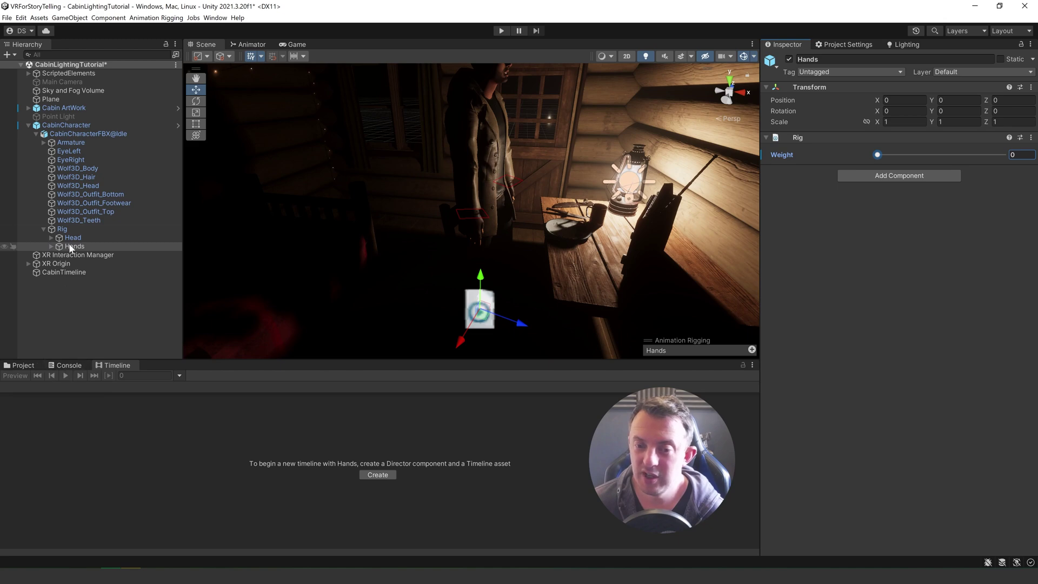
pyautogui.click(64, 271)
pyautogui.click(326, 387)
pyautogui.press('space')
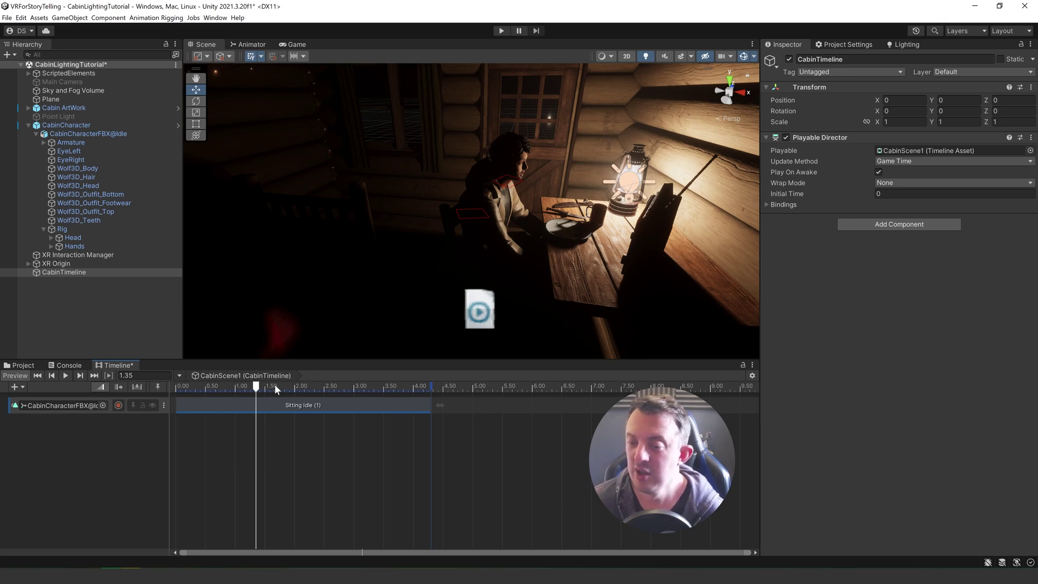
# Extend the Sitting Idle (1) clip to end at 21.5 seconds (1290 frames) and preview it
pyautogui.moveTo(276, 390); pyautogui.dragTo(252, 394)
pyautogui.click(325, 405)
pyautogui.scroll(-3, 376, 435)
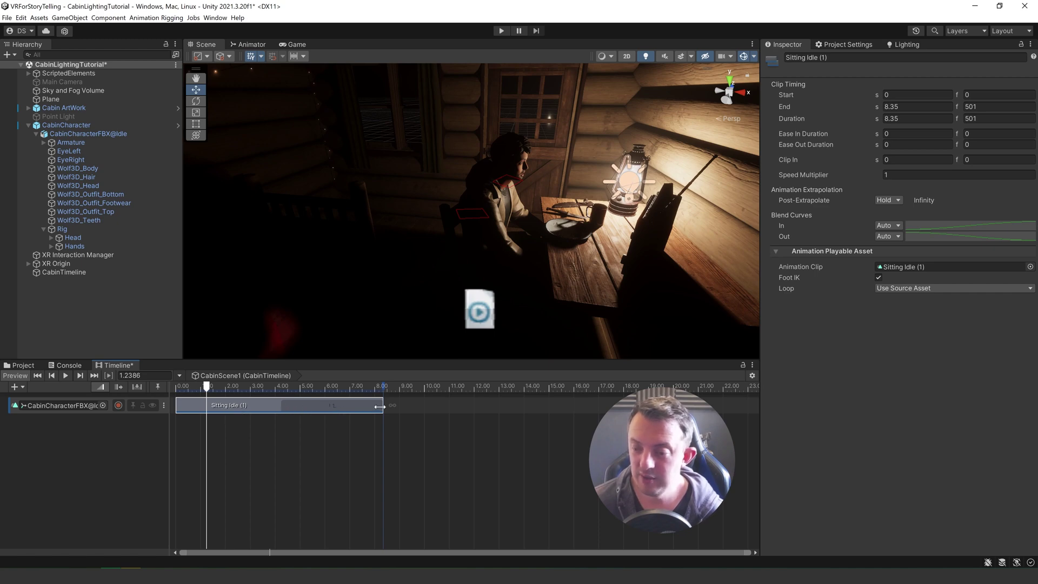
pyautogui.moveTo(382, 405); pyautogui.dragTo(709, 405)
pyautogui.moveTo(549, 386); pyautogui.dragTo(156, 384)
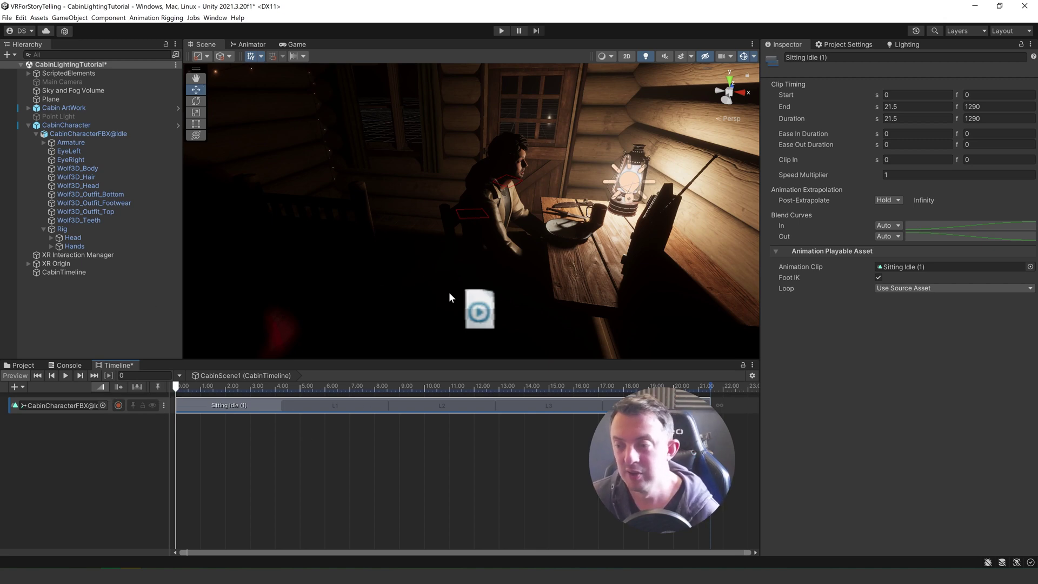
pyautogui.moveTo(449, 297); pyautogui.dragTo(453, 188, button='right')
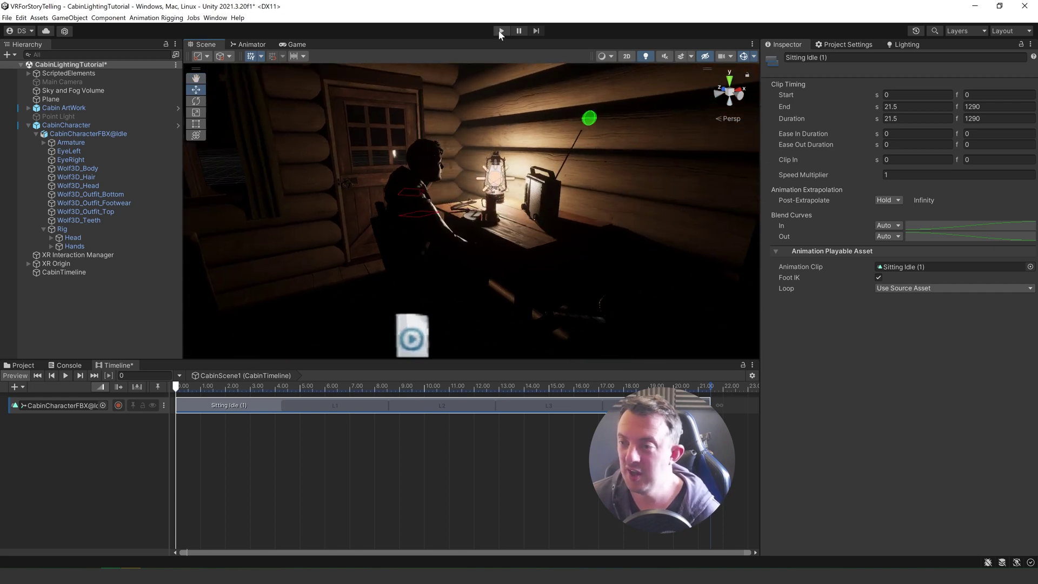
# Orbit and zoom the Scene view to a close-up of the seated character, lantern and radio
pyautogui.moveTo(363, 285); pyautogui.dragTo(430, 245, button='right')
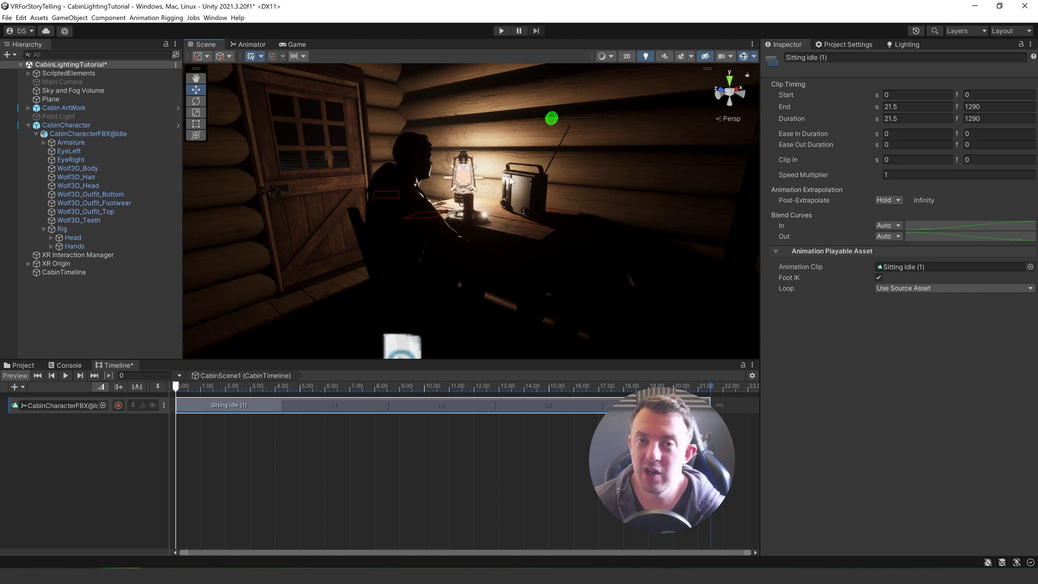
pyautogui.scroll(2, 491, 202)
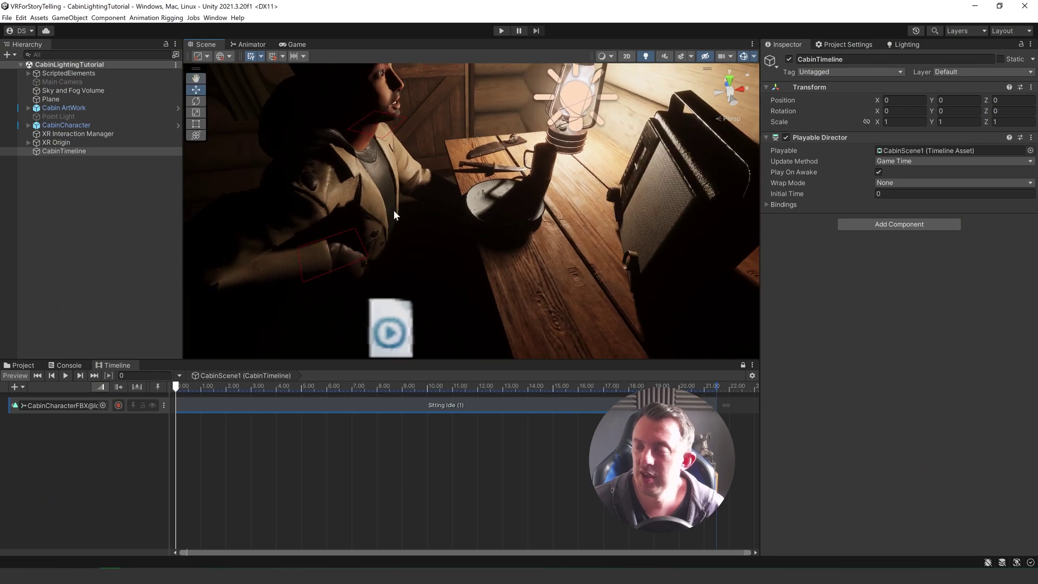
pyautogui.moveTo(393, 215); pyautogui.dragTo(492, 205, button='right')
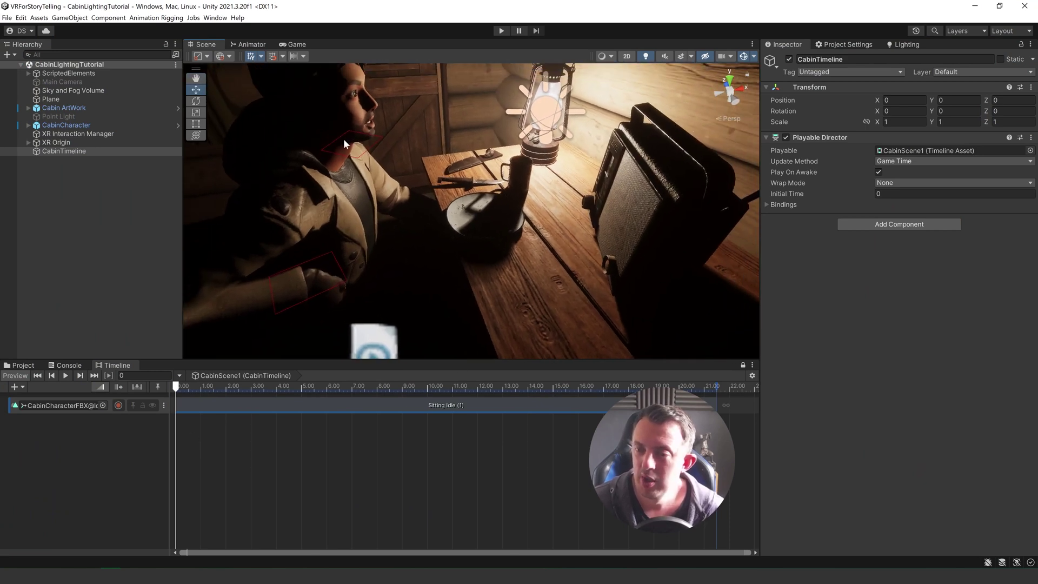
pyautogui.moveTo(315, 107); pyautogui.dragTo(291, 136, button='right')
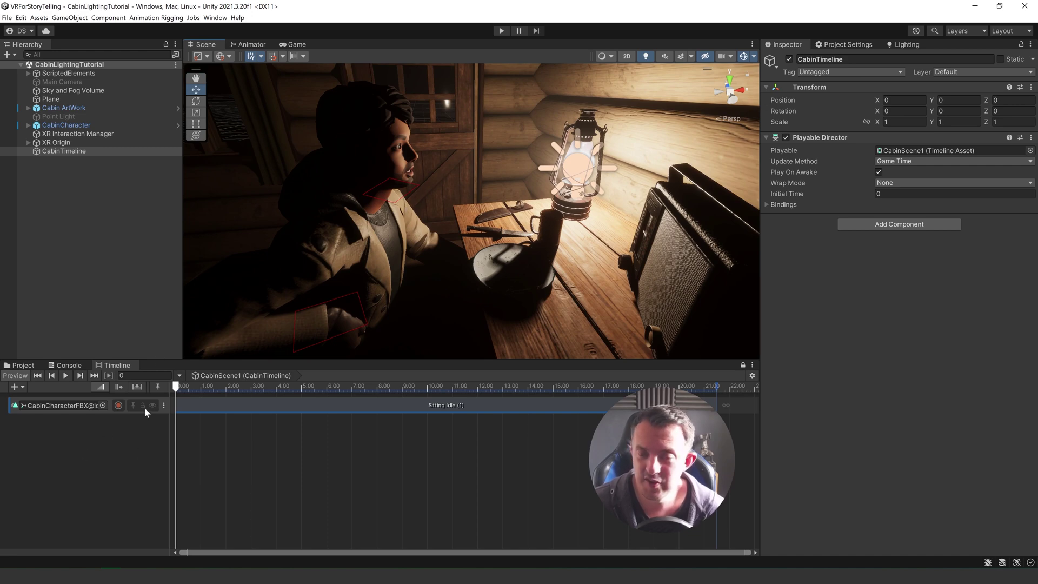
# Add an Override 0 track under the CabinCharacterFBX@Idle animation track and enable recording on it
pyautogui.click(108, 407)
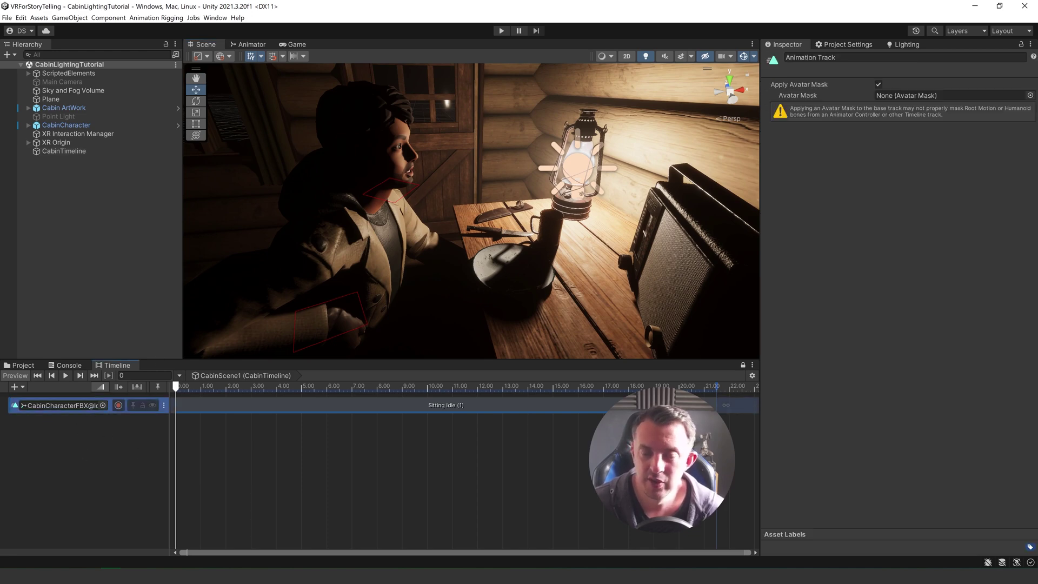
pyautogui.rightClick(113, 406)
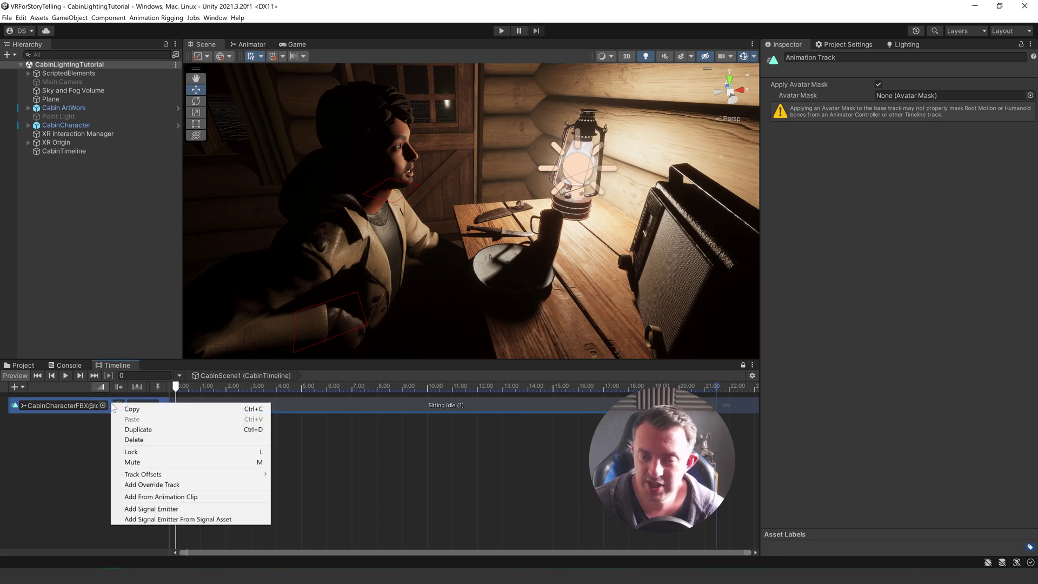
pyautogui.click(150, 484)
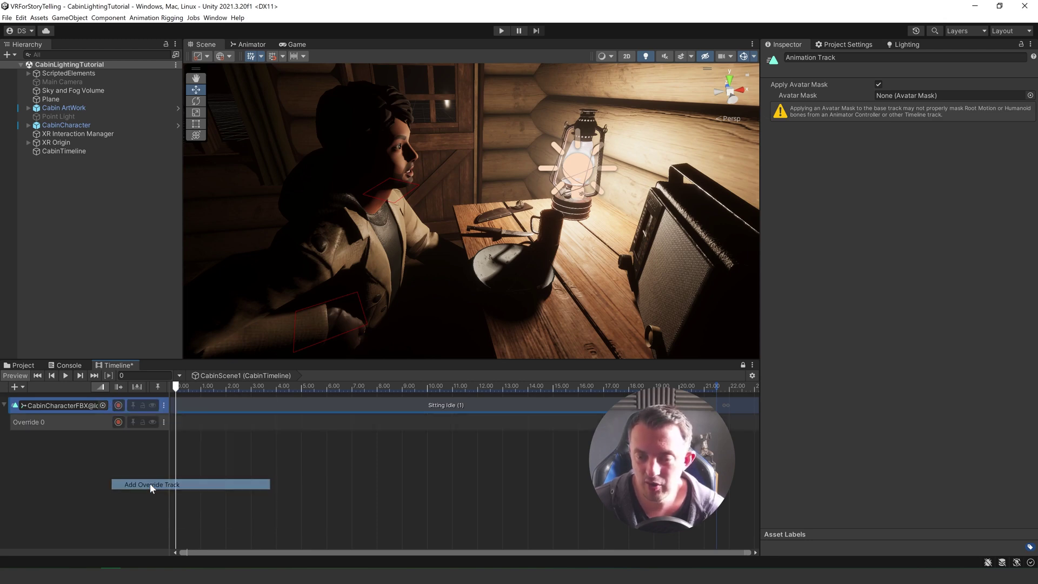
pyautogui.click(119, 422)
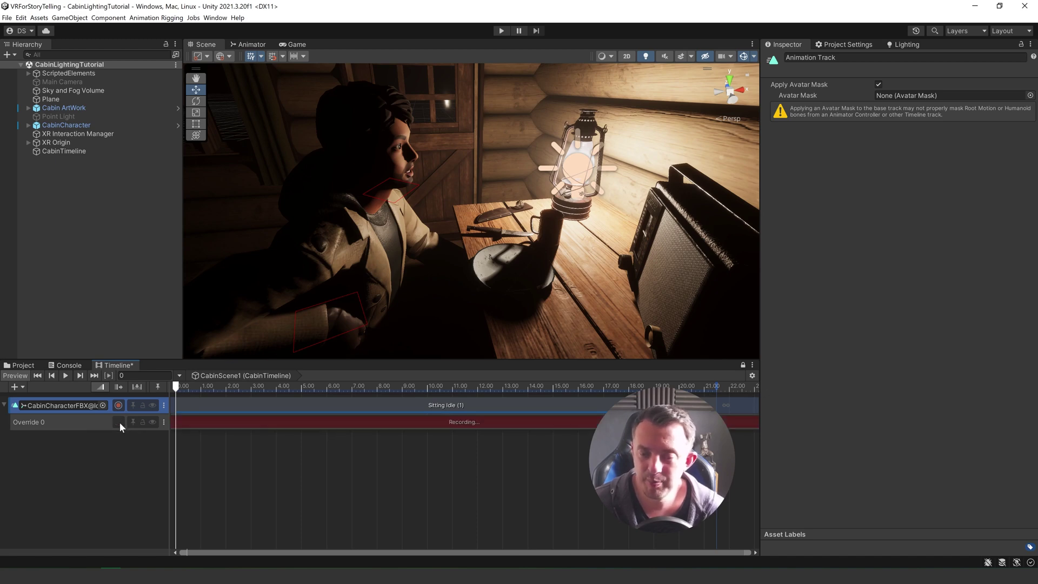
# Select RightArmTarget, slide it across the table and rotate it to turn the hand
pyautogui.click(322, 341)
pyautogui.moveTo(468, 323); pyautogui.dragTo(560, 300, button='middle')
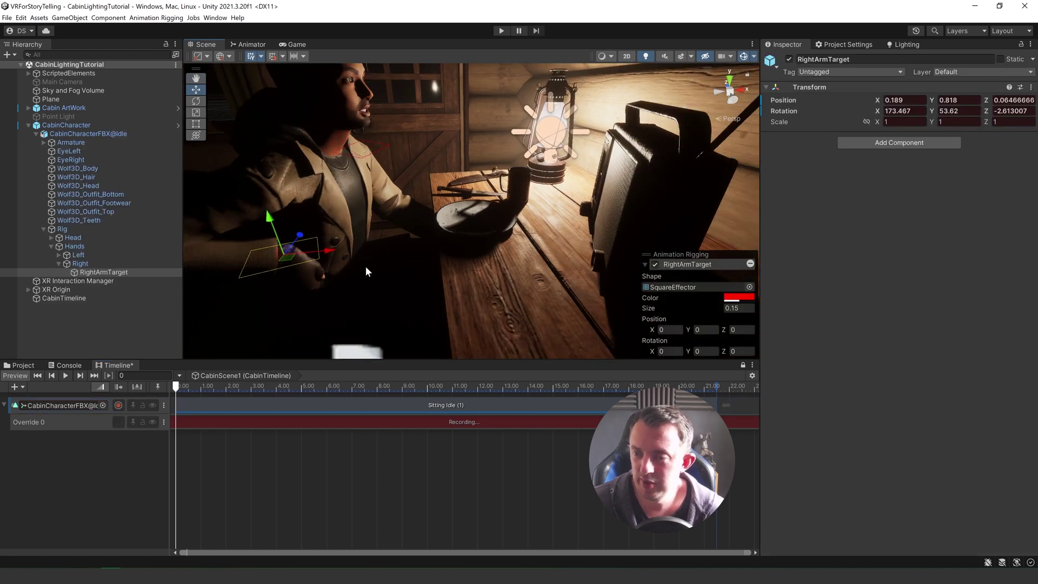
pyautogui.moveTo(285, 258); pyautogui.dragTo(320, 184)
pyautogui.moveTo(420, 291); pyautogui.dragTo(482, 299)
pyautogui.press('e')
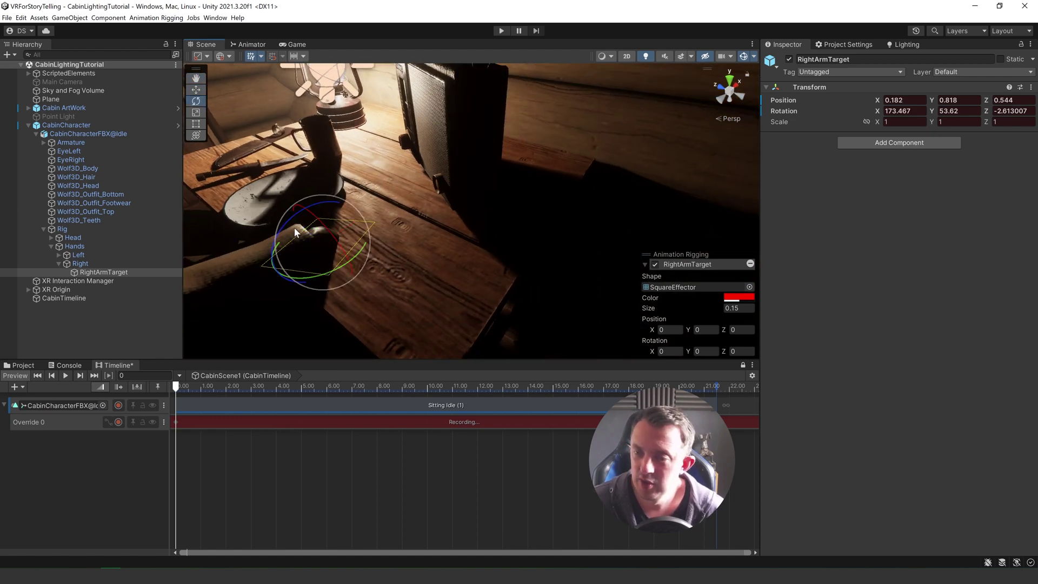
pyautogui.moveTo(294, 227); pyautogui.dragTo(230, 275)
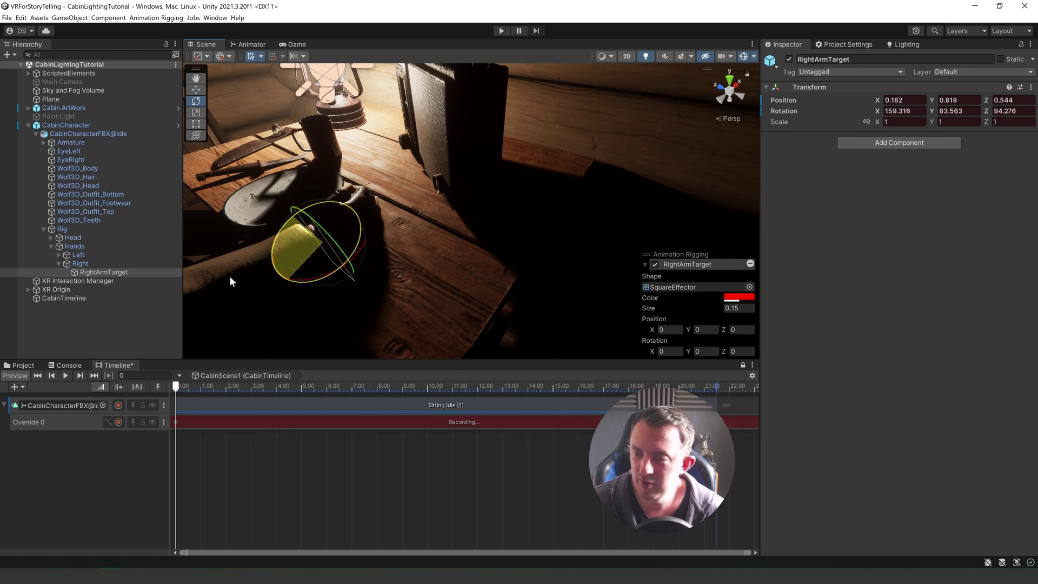
# Refine the hand target's height and X position so it rests at 0.2, 0.8535, 0.4769
pyautogui.keyDown('alt'); pyautogui.moveTo(454, 264); pyautogui.dragTo(408, 245); pyautogui.keyUp('alt')
pyautogui.press('f')
pyautogui.keyDown('alt'); pyautogui.moveTo(337, 255); pyautogui.dragTo(608, 112); pyautogui.keyUp('alt')
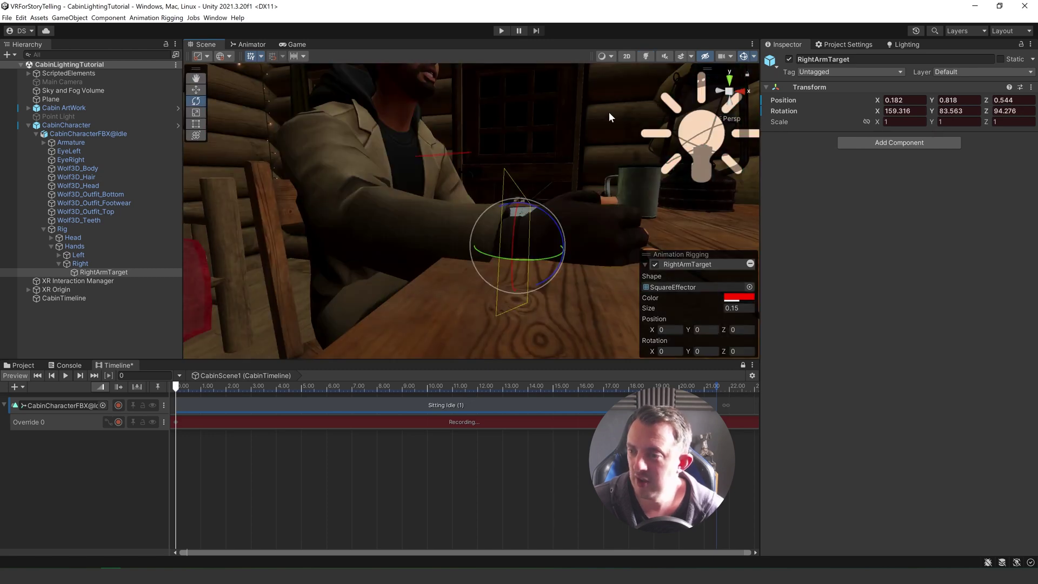
pyautogui.press('f')
pyautogui.press('w')
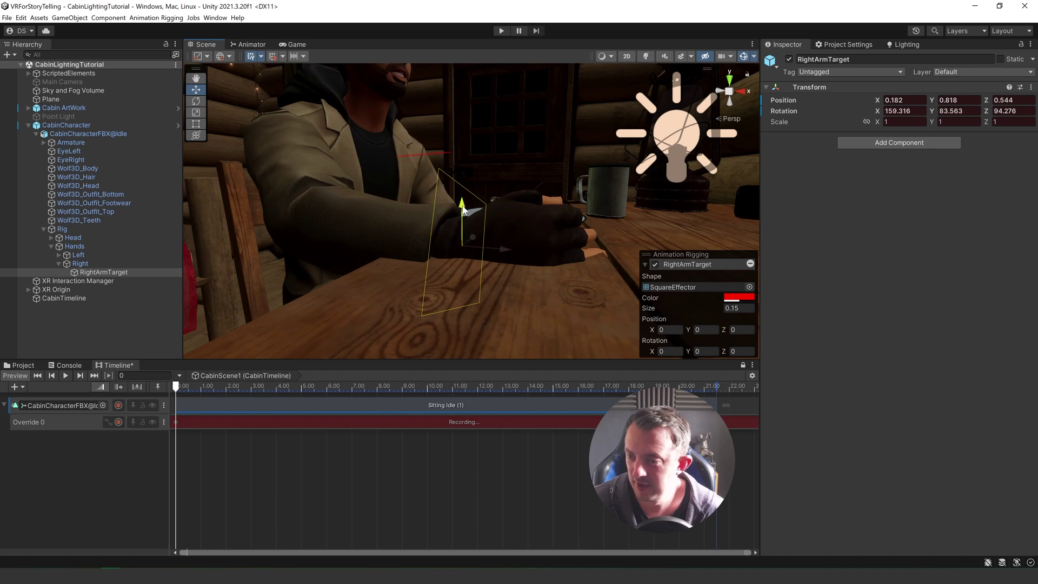
pyautogui.moveTo(460, 178)
pyautogui.mouseDown()
pyautogui.moveTo(459, 130)
pyautogui.moveTo(454, 184)
pyautogui.mouseUp()
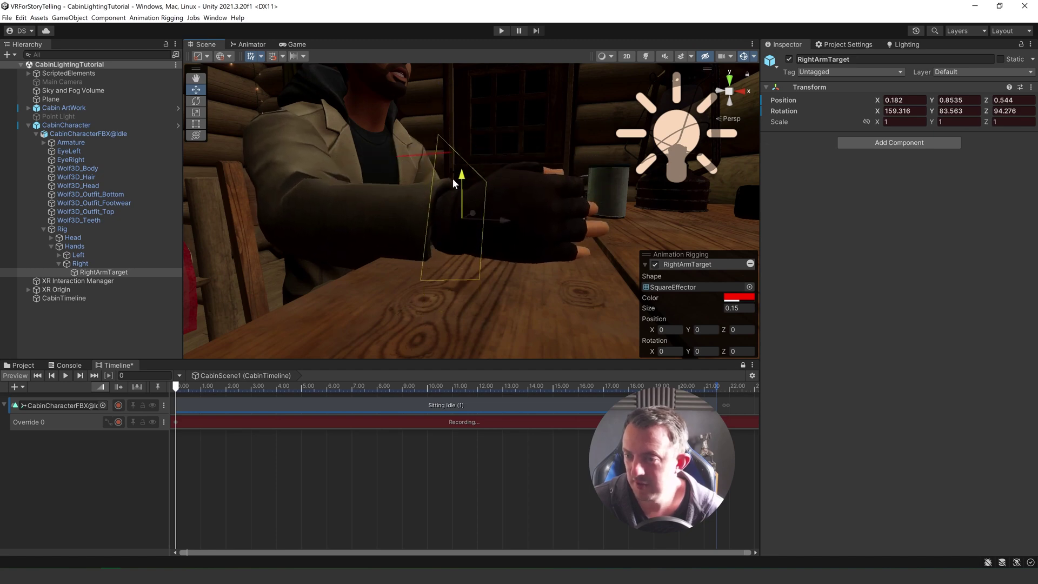
pyautogui.moveTo(497, 224); pyautogui.dragTo(462, 222)
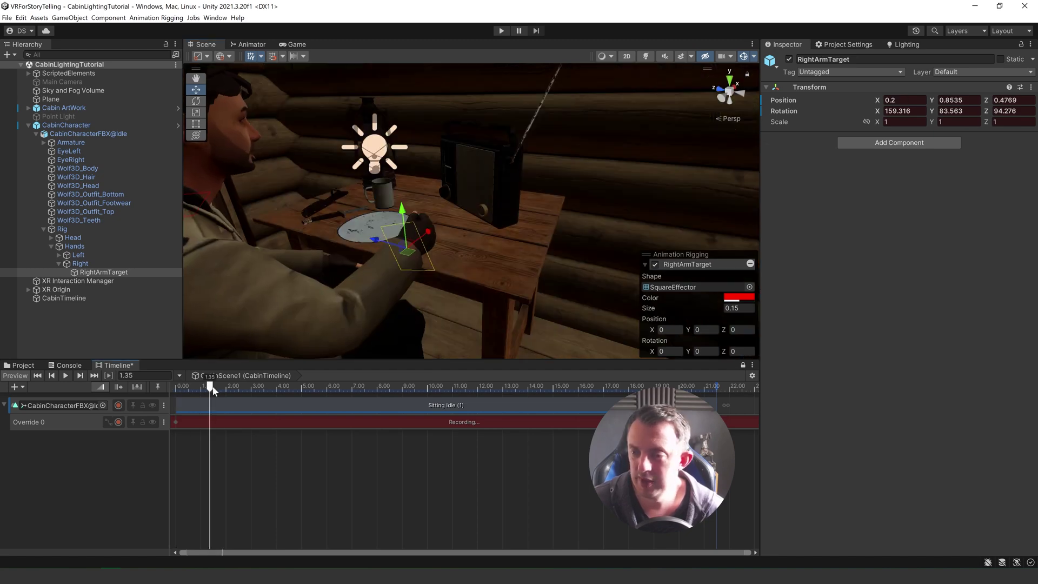
# Scrub the Timeline around 5 seconds to preview the hand pose, then start playback
pyautogui.moveTo(209, 385); pyautogui.dragTo(301, 386)
pyautogui.keyDown('alt'); pyautogui.moveTo(329, 303); pyautogui.dragTo(376, 306); pyautogui.keyUp('alt')
pyautogui.moveTo(301, 390); pyautogui.dragTo(177, 394)
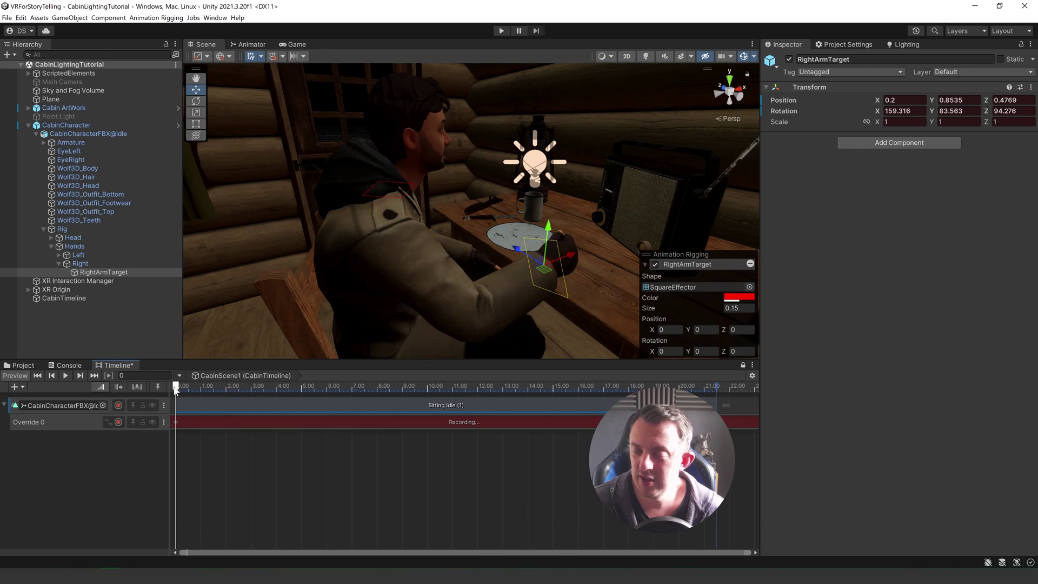
pyautogui.press('space')
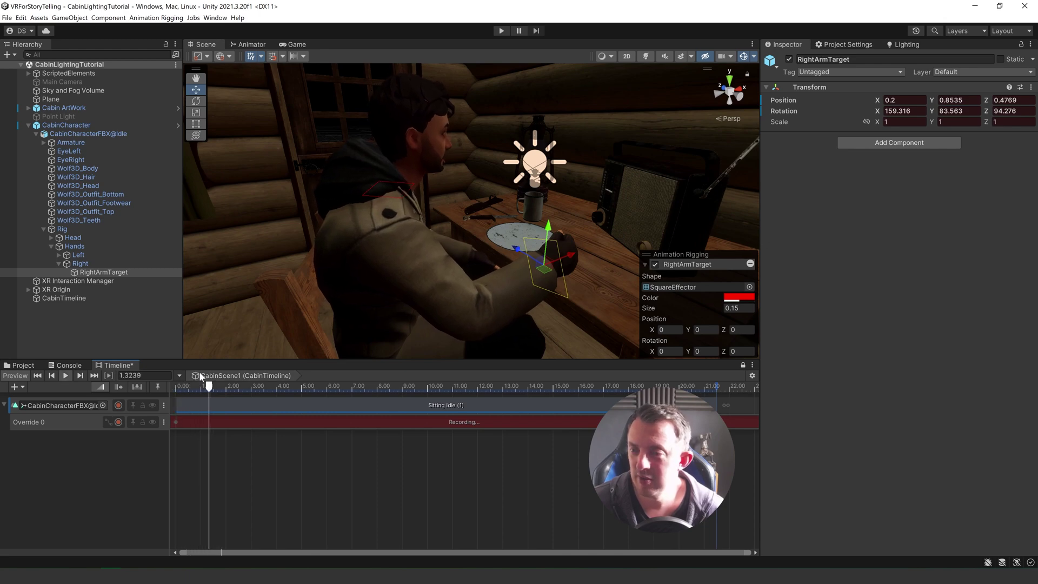
# Replay the Timeline from the start and stop it at about 4.98 seconds to view the pose
pyautogui.moveTo(217, 385); pyautogui.dragTo(140, 391)
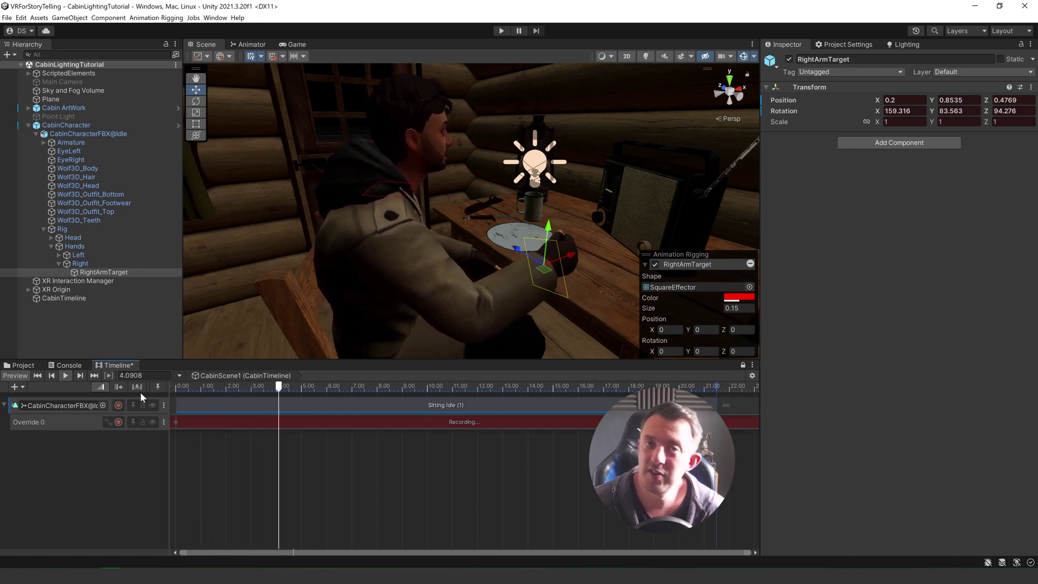
pyautogui.press('space')
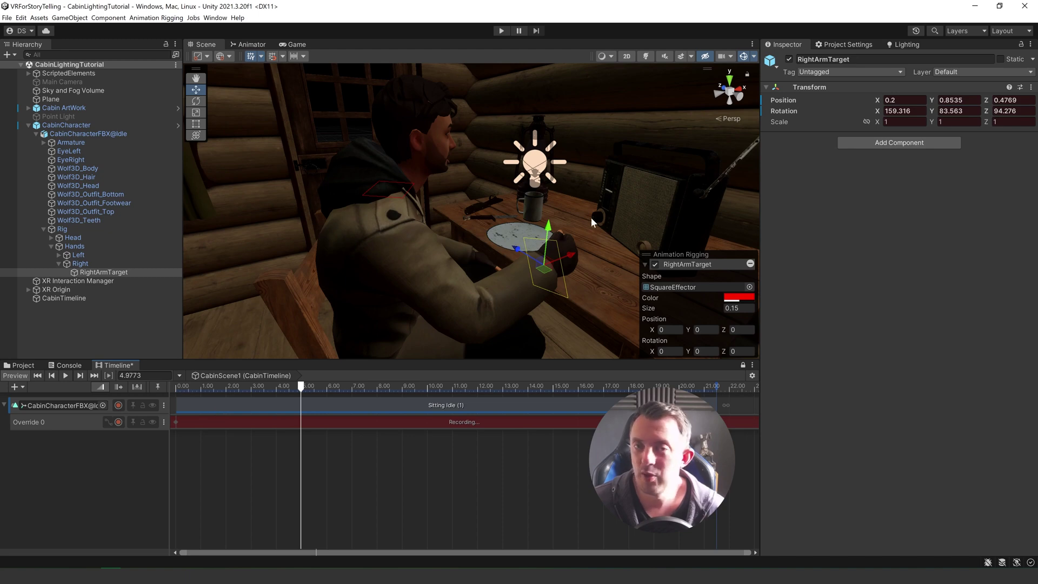
pyautogui.moveTo(470, 240); pyautogui.dragTo(546, 238, button='right')
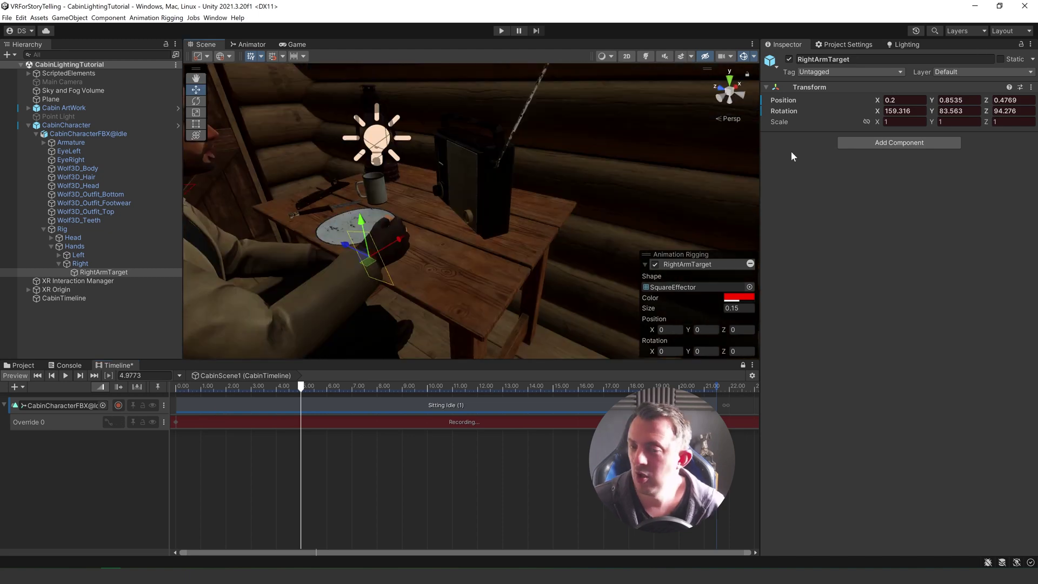
# Copy the RightArmTarget's resting Transform component values
pyautogui.click(1031, 87)
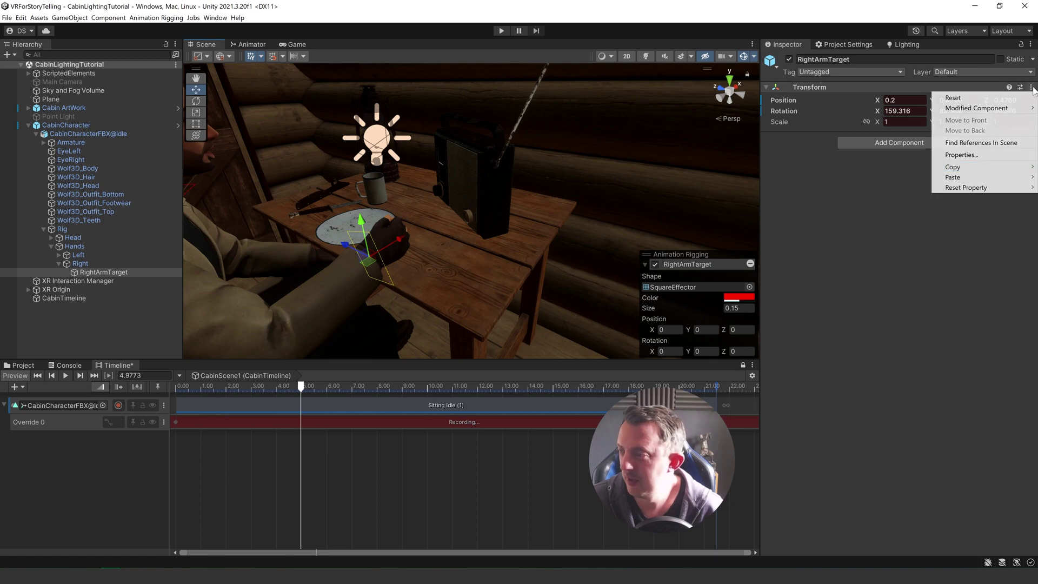
pyautogui.moveTo(953, 167)
pyautogui.click(895, 211)
pyautogui.moveTo(530, 184); pyautogui.dragTo(406, 183, button='right')
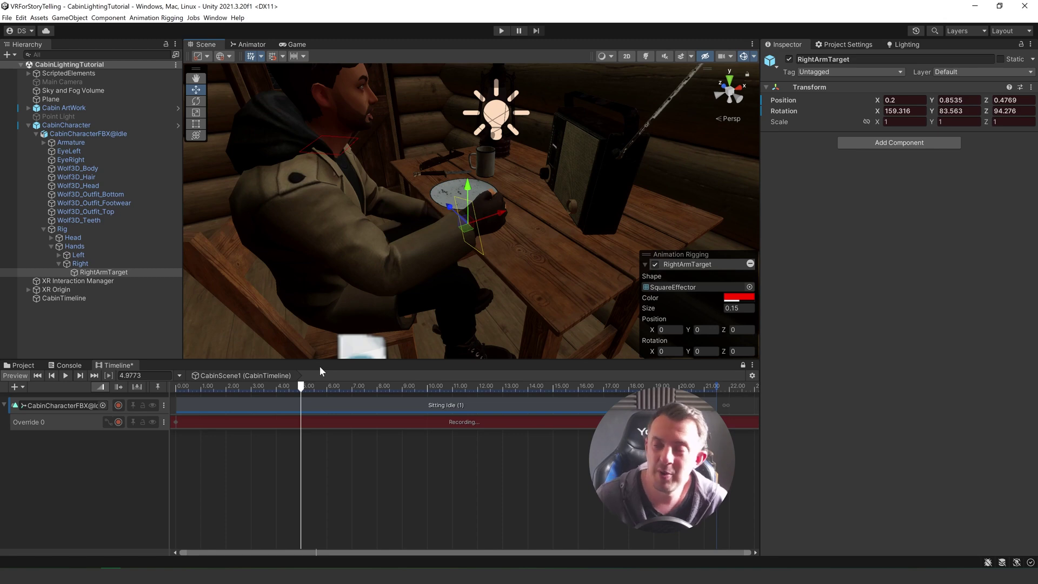
# At 6 seconds, move the hand target onto the plate
pyautogui.moveTo(309, 385); pyautogui.dragTo(326, 387)
pyautogui.scroll(3, 461, 278)
pyautogui.moveTo(410, 338); pyautogui.dragTo(301, 390)
# Paste the resting pose values at 5 and 7 seconds so the hand returns either side
pyautogui.click(1031, 87)
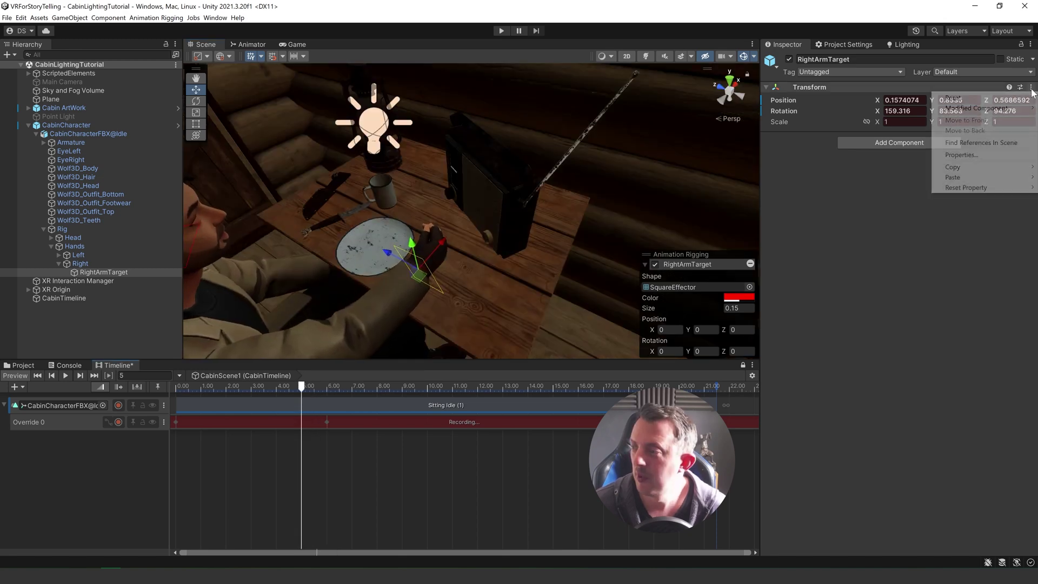
pyautogui.moveTo(946, 179)
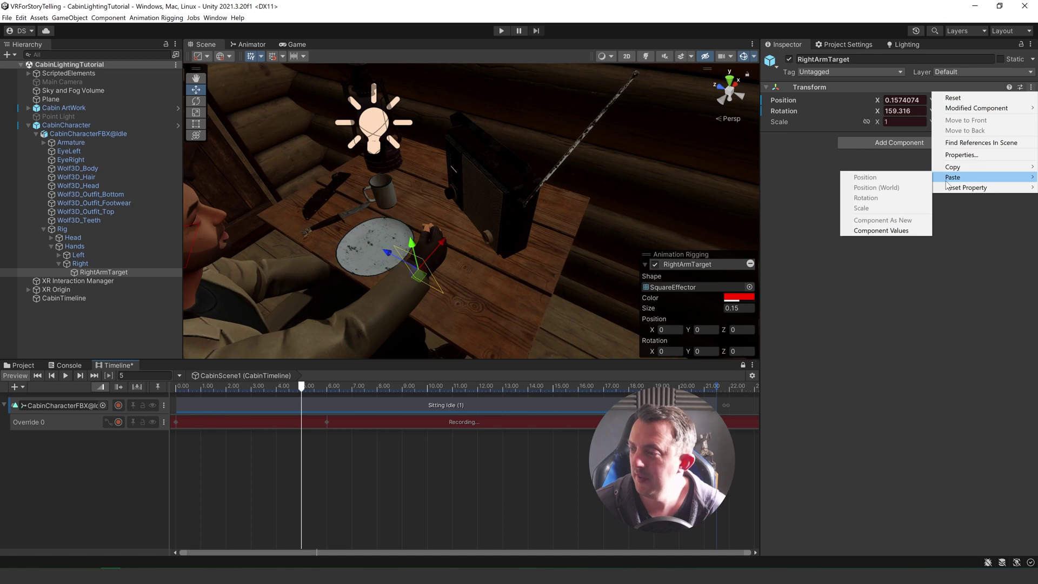
pyautogui.click(881, 230)
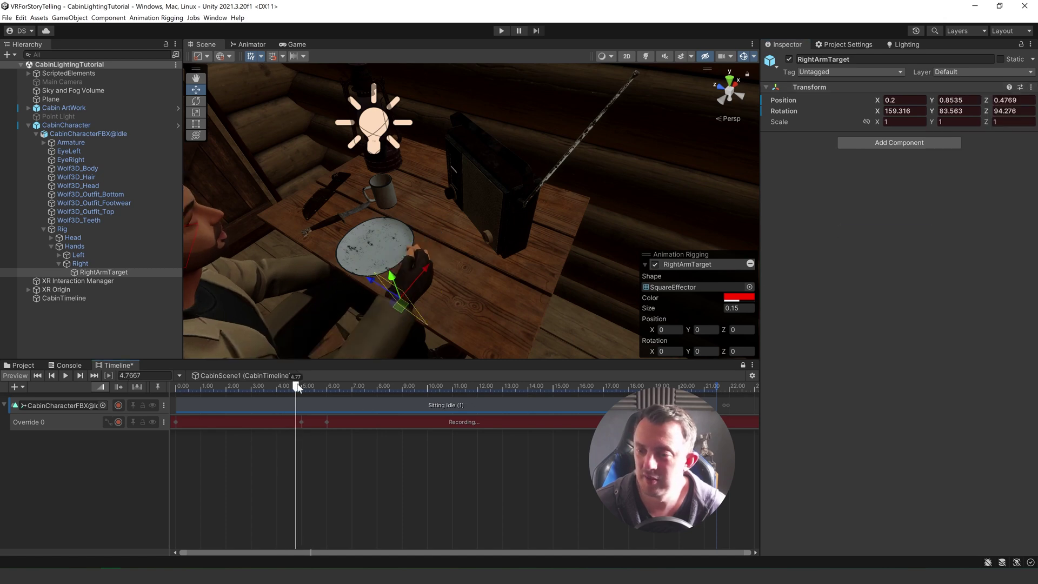
pyautogui.moveTo(302, 386); pyautogui.dragTo(351, 392)
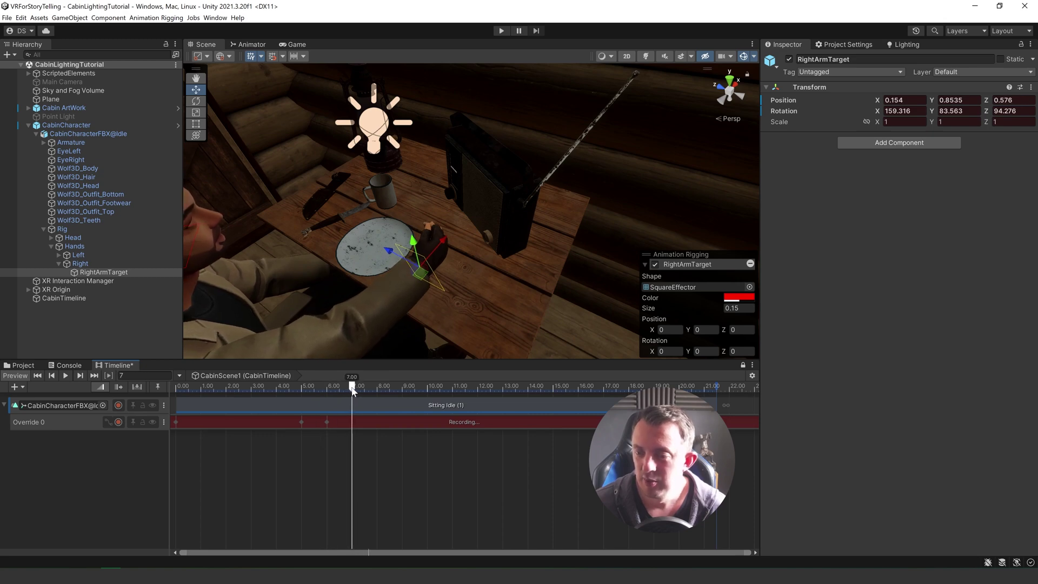
pyautogui.click(1031, 87)
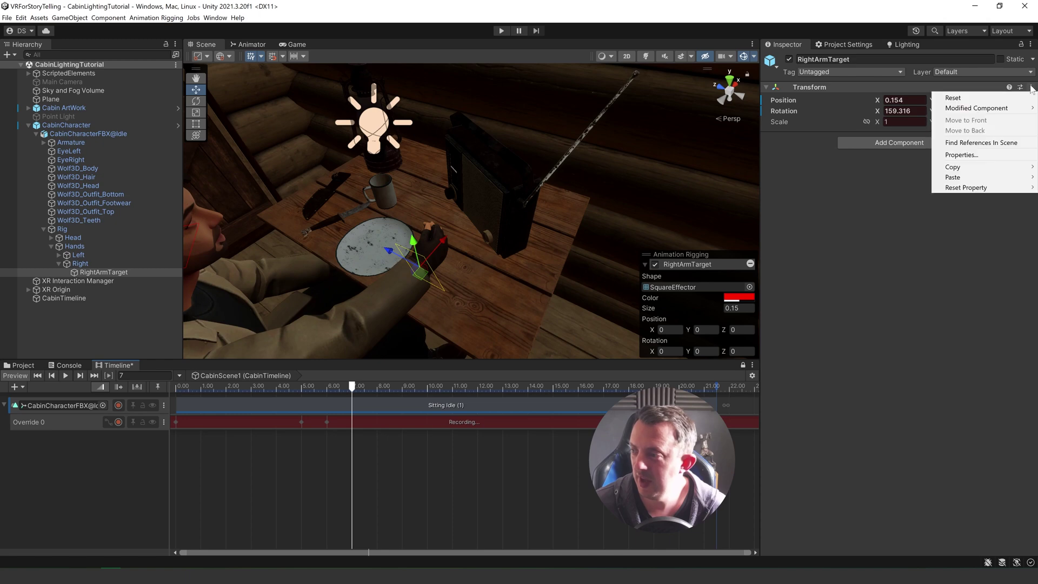
pyautogui.moveTo(967, 177)
pyautogui.click(865, 230)
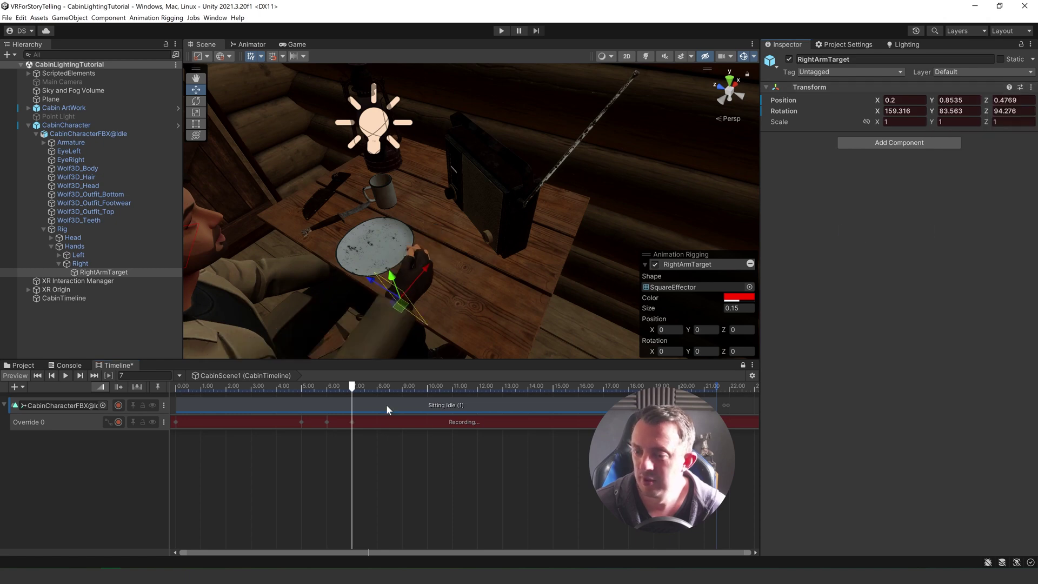
# Paste the resting pose values onto the target at about 6.38 seconds
pyautogui.moveTo(350, 388); pyautogui.dragTo(328, 390)
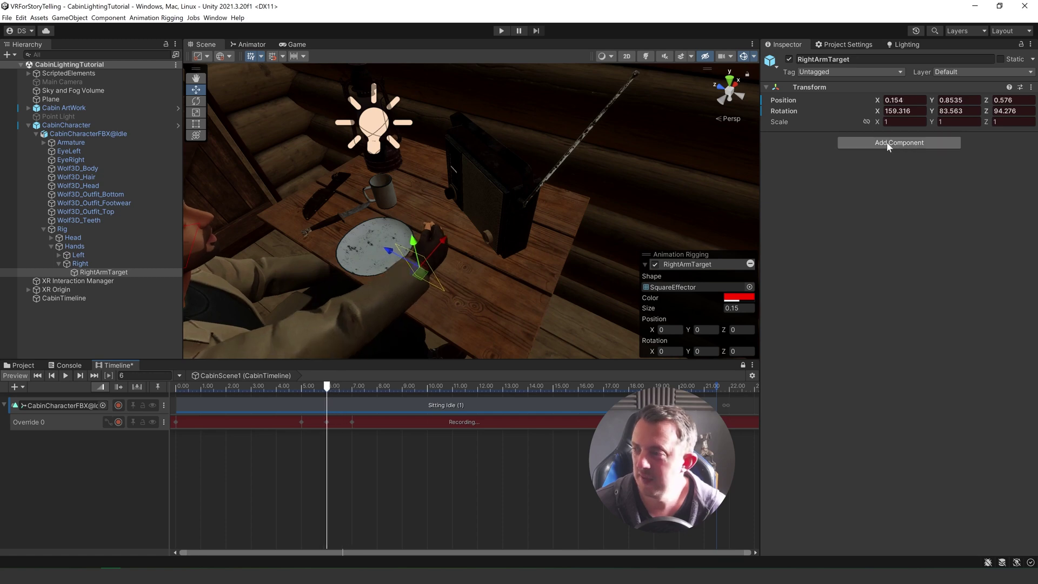
pyautogui.click(1031, 88)
pyautogui.moveTo(994, 172)
pyautogui.moveTo(327, 387); pyautogui.dragTo(336, 387)
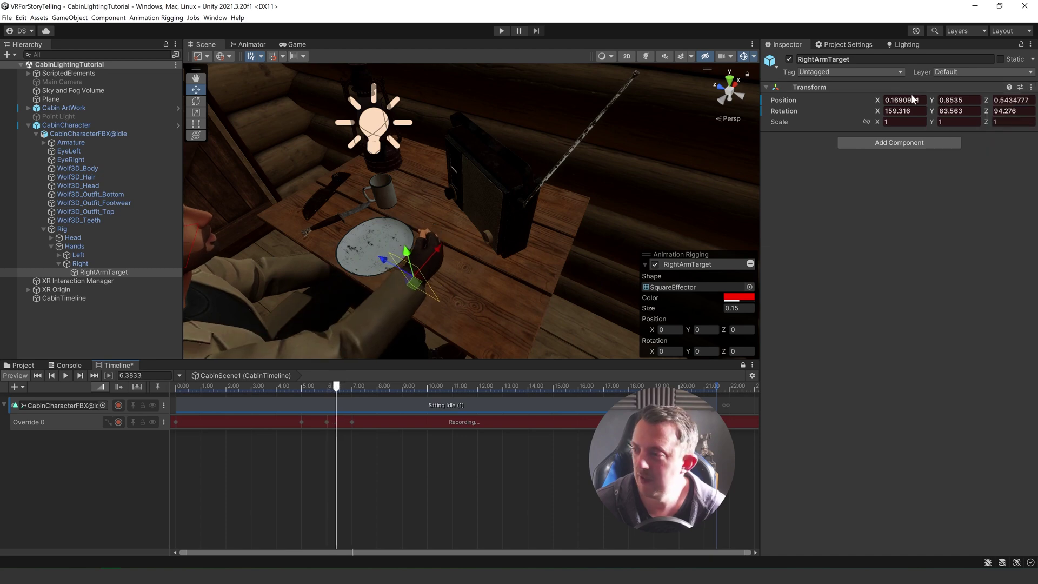
pyautogui.click(973, 87)
pyautogui.click(1031, 88)
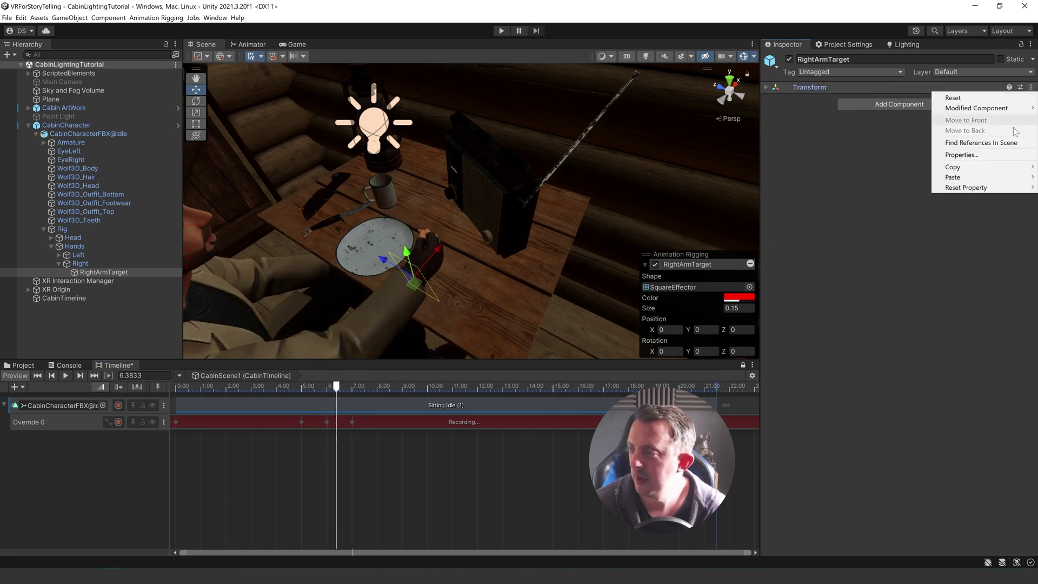
pyautogui.moveTo(987, 183)
pyautogui.click(893, 230)
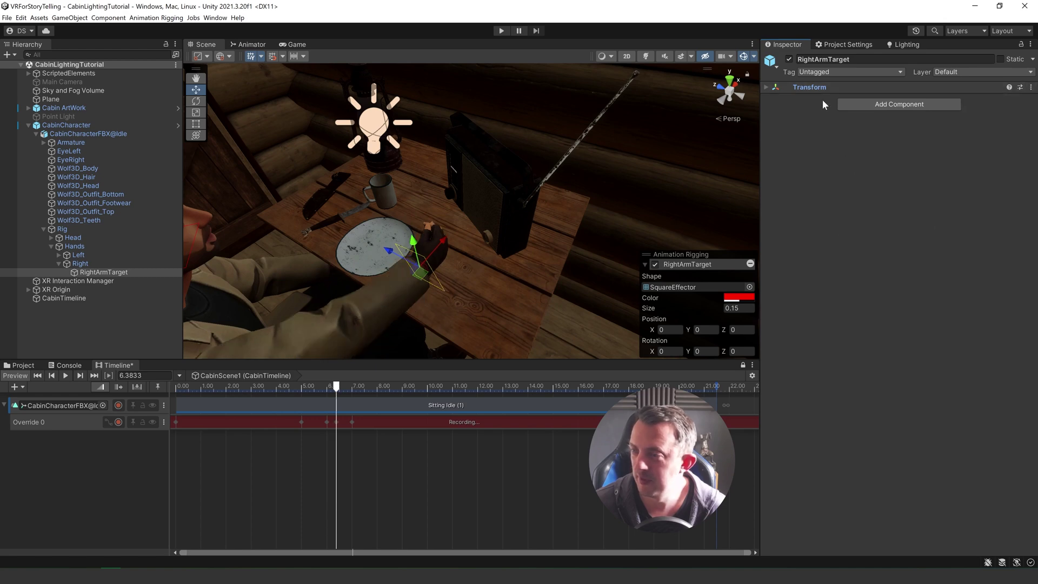
pyautogui.click(892, 87)
# Preview the reach, then select the keyframes after 6 seconds in the clip's Animation editor
pyautogui.moveTo(331, 388); pyautogui.dragTo(204, 380)
pyautogui.press('space')
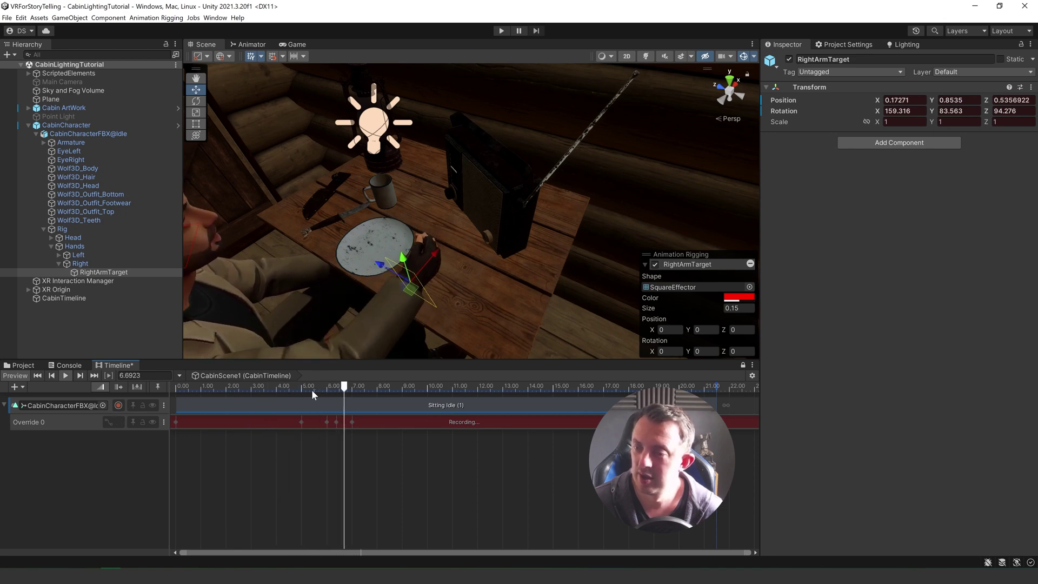
pyautogui.click(279, 386)
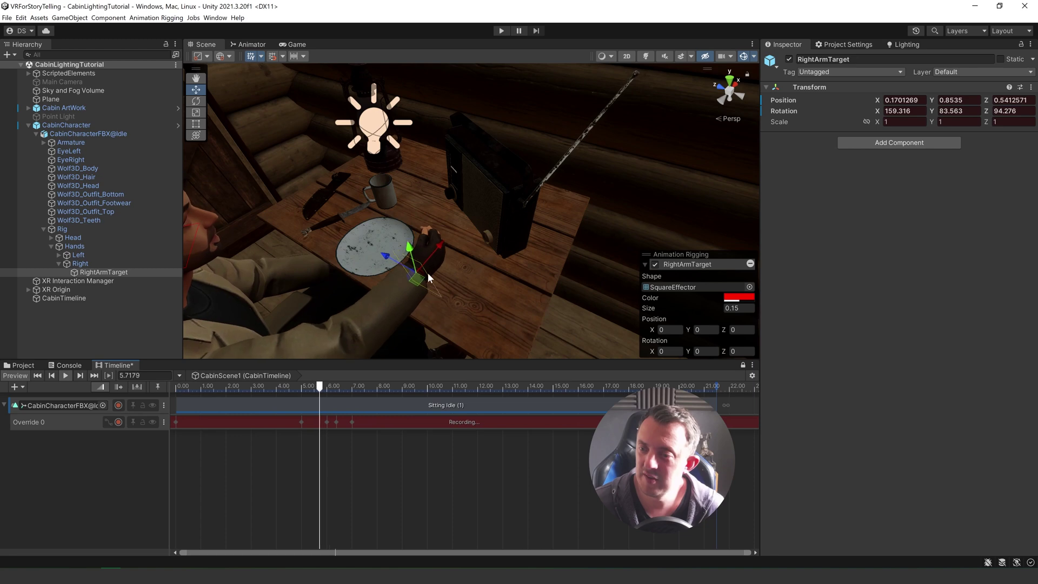
pyautogui.moveTo(319, 386); pyautogui.dragTo(290, 385)
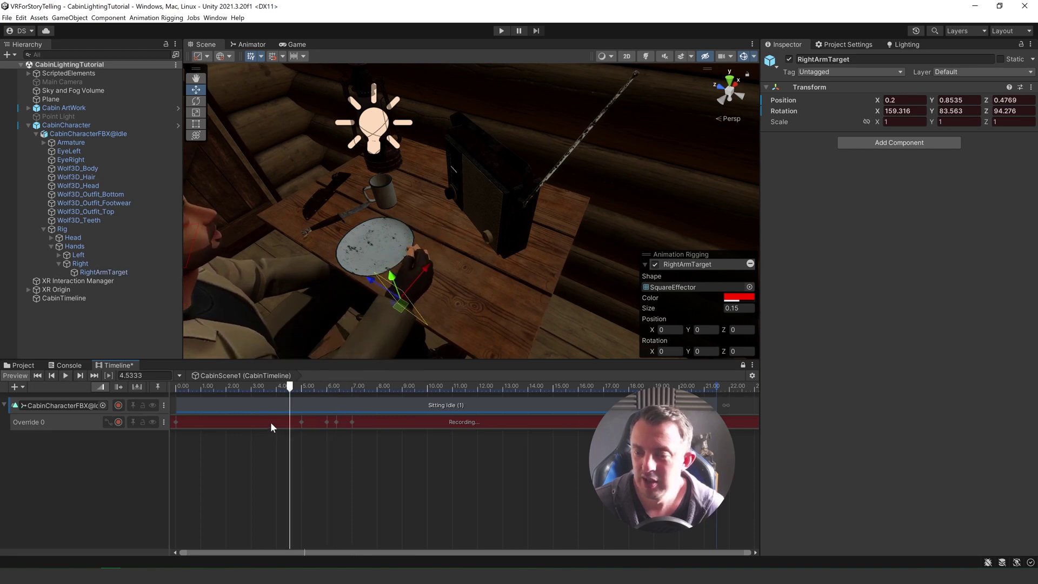
pyautogui.doubleClick(270, 422)
pyautogui.moveTo(846, 125); pyautogui.dragTo(620, 53)
# Close the keyframe editor, replay the hand animation, and stop recording on Override 0
pyautogui.hotkey('alt', 'F4')
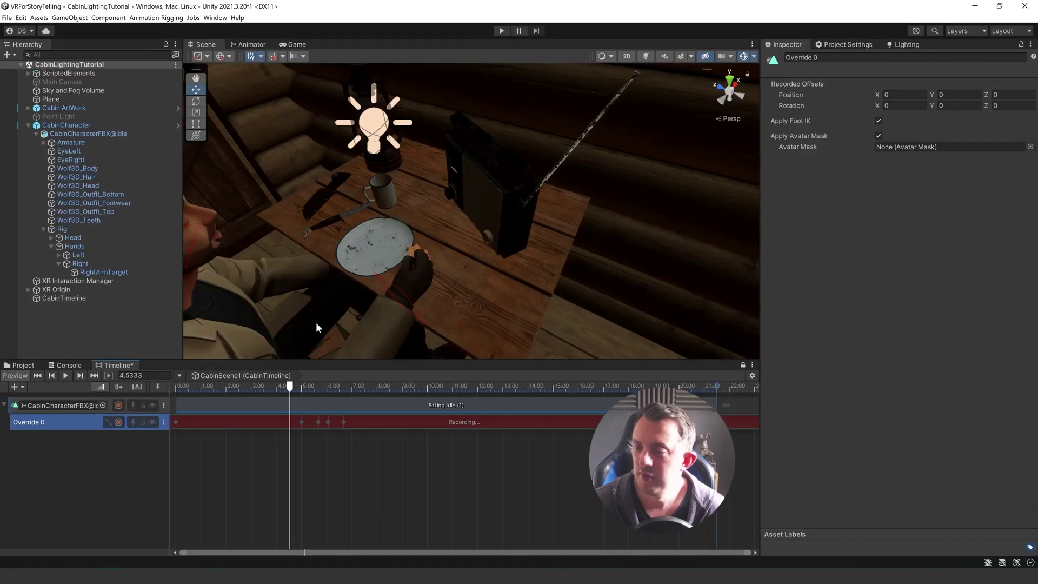
pyautogui.moveTo(302, 389); pyautogui.dragTo(206, 388)
pyautogui.press('space')
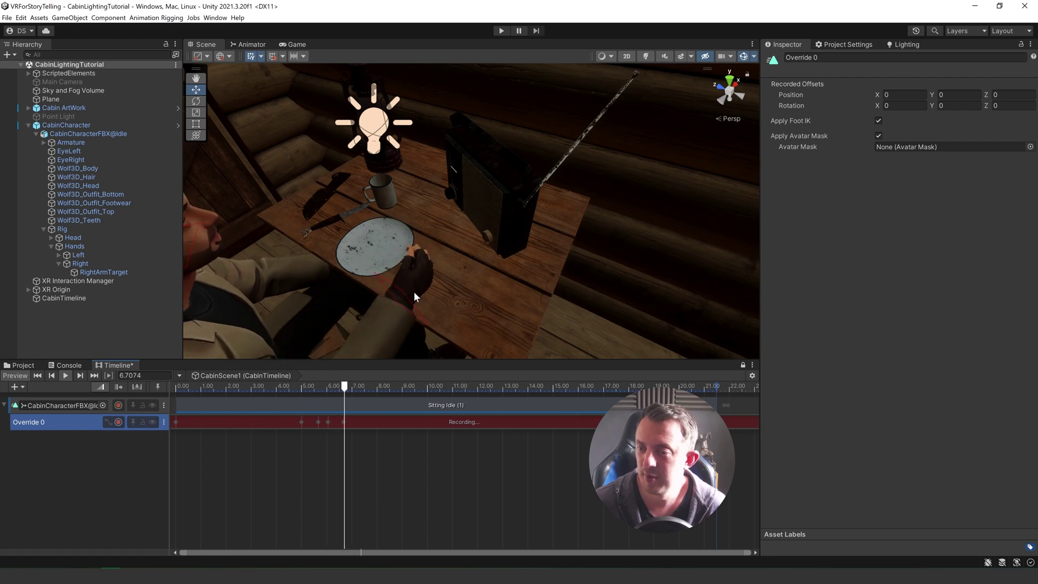
pyautogui.press('Home')
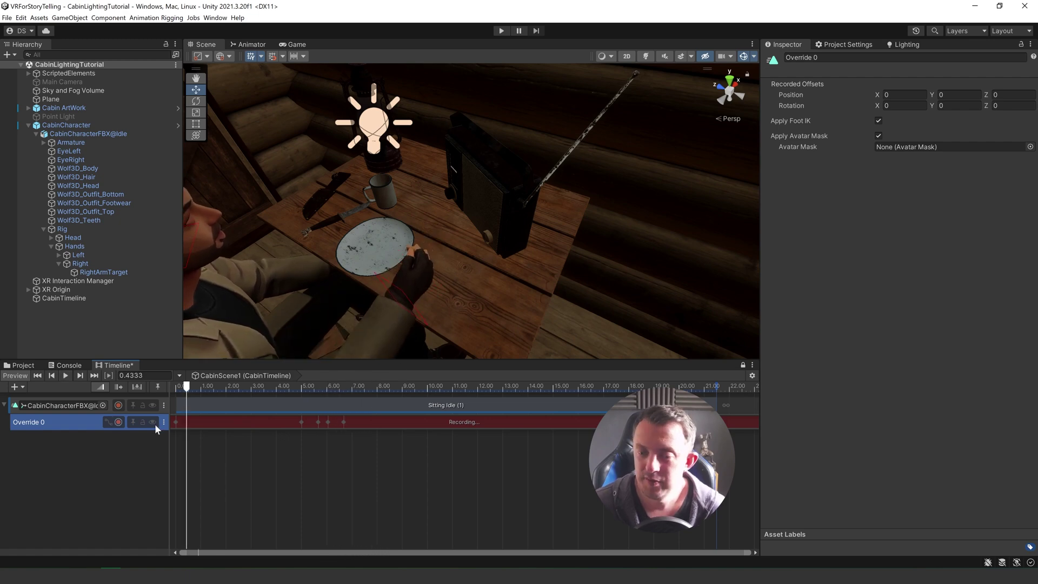
pyautogui.click(119, 422)
# Select Cabin_TransistorRadio and slide it across the table to sit near the man's hand
pyautogui.click(502, 197)
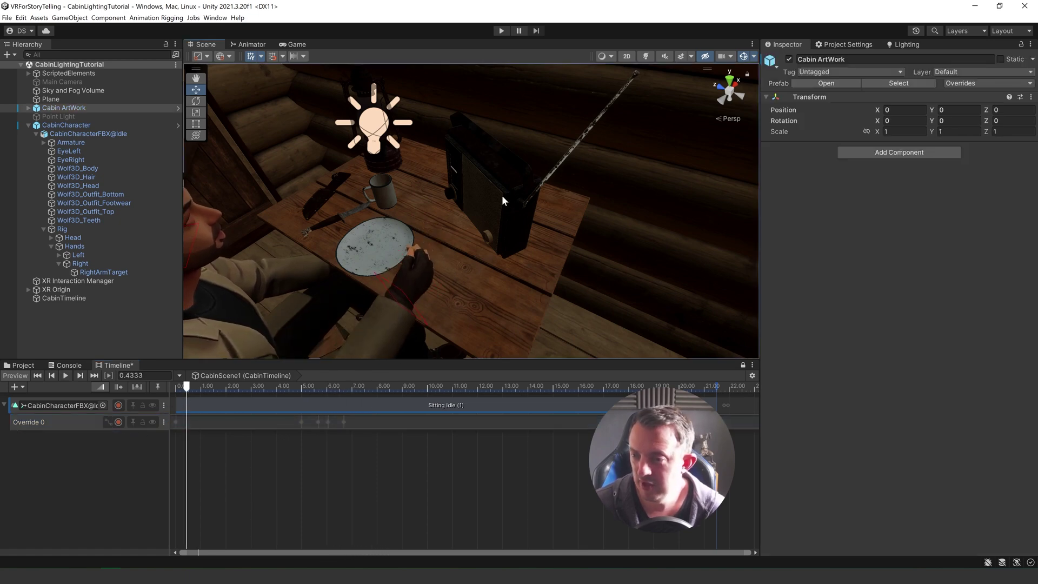
pyautogui.moveTo(187, 391); pyautogui.dragTo(320, 388)
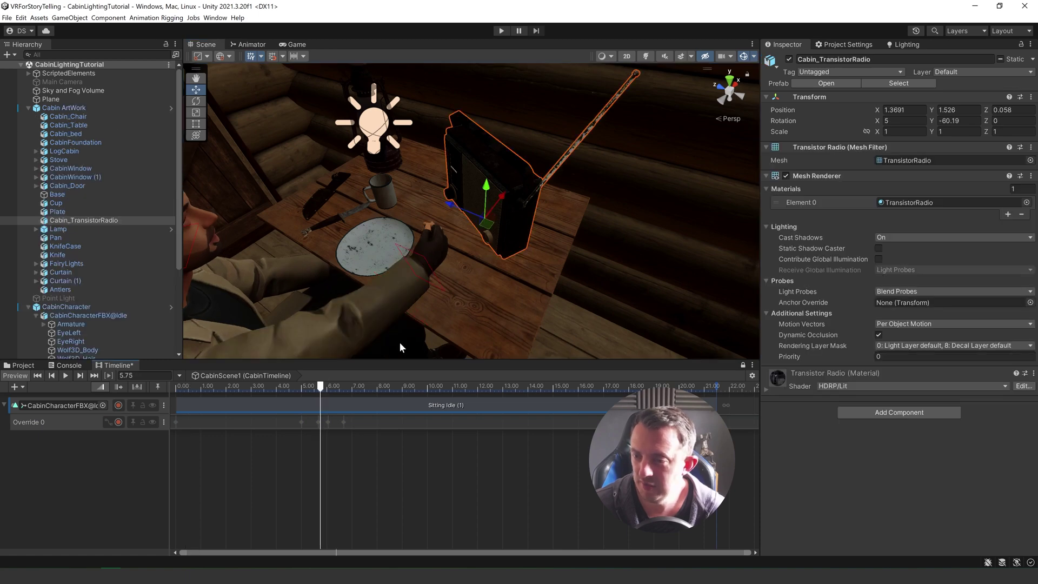
pyautogui.moveTo(499, 232); pyautogui.dragTo(478, 282)
pyautogui.moveTo(477, 254); pyautogui.dragTo(397, 247, button='middle')
pyautogui.moveTo(397, 246)
pyautogui.keyDown('alt'); pyautogui.mouseDown()
pyautogui.moveTo(430, 238)
pyautogui.moveTo(460, 254)
pyautogui.moveTo(397, 249)
pyautogui.mouseUp(); pyautogui.keyUp('alt')
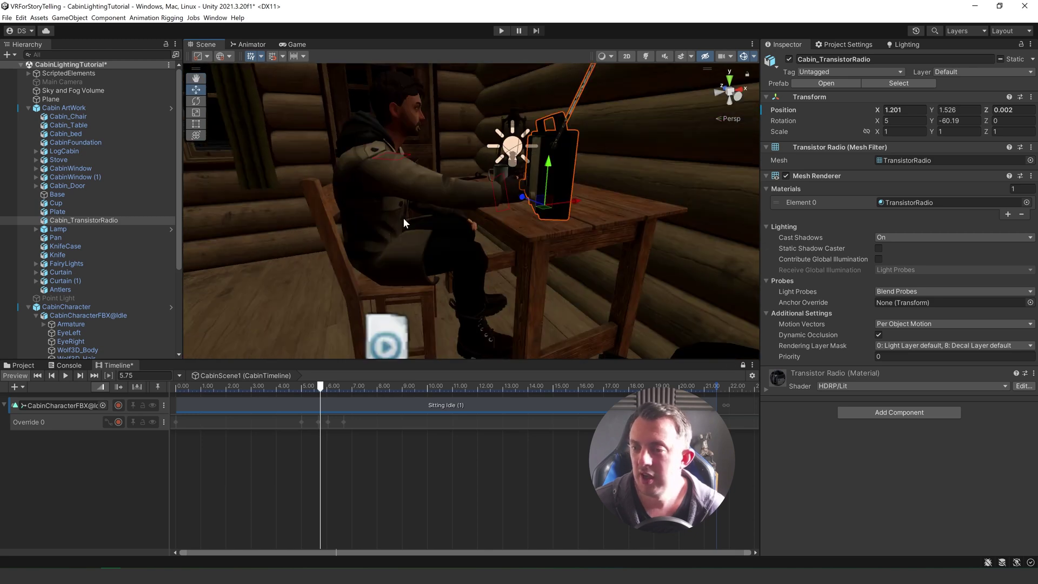
pyautogui.moveTo(545, 209); pyautogui.dragTo(575, 190)
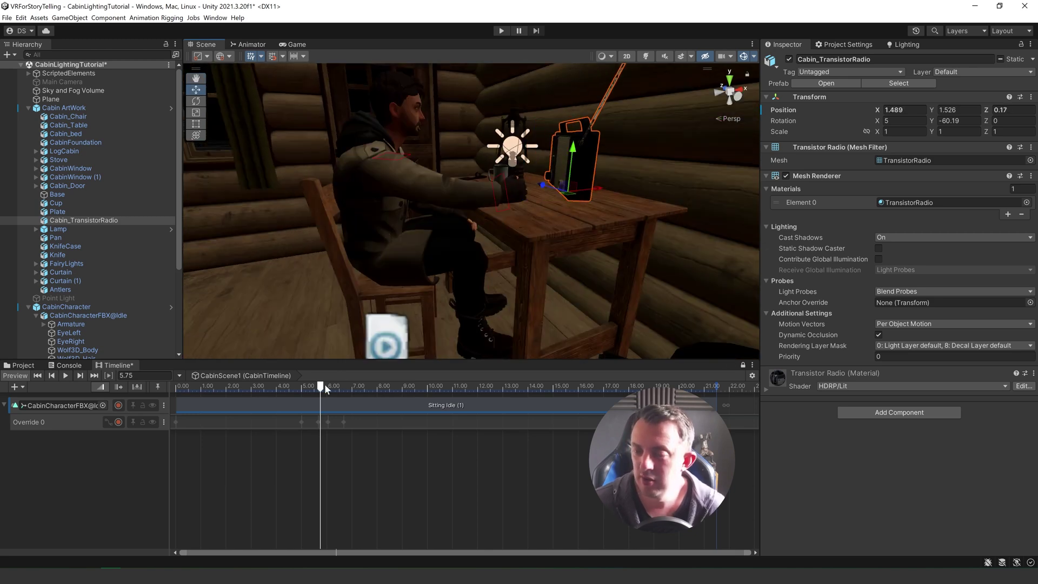
pyautogui.moveTo(320, 386)
pyautogui.mouseDown()
pyautogui.moveTo(293, 385)
pyautogui.moveTo(320, 385)
pyautogui.mouseUp()
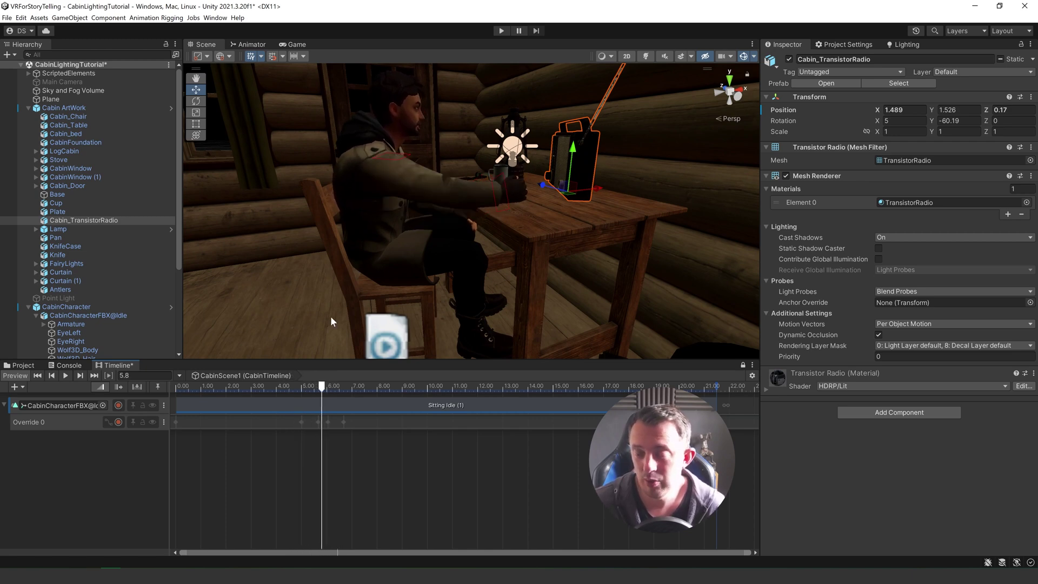
pyautogui.moveTo(332, 320); pyautogui.dragTo(429, 263, button='right')
pyautogui.moveTo(456, 234); pyautogui.dragTo(428, 281)
pyautogui.press('f')
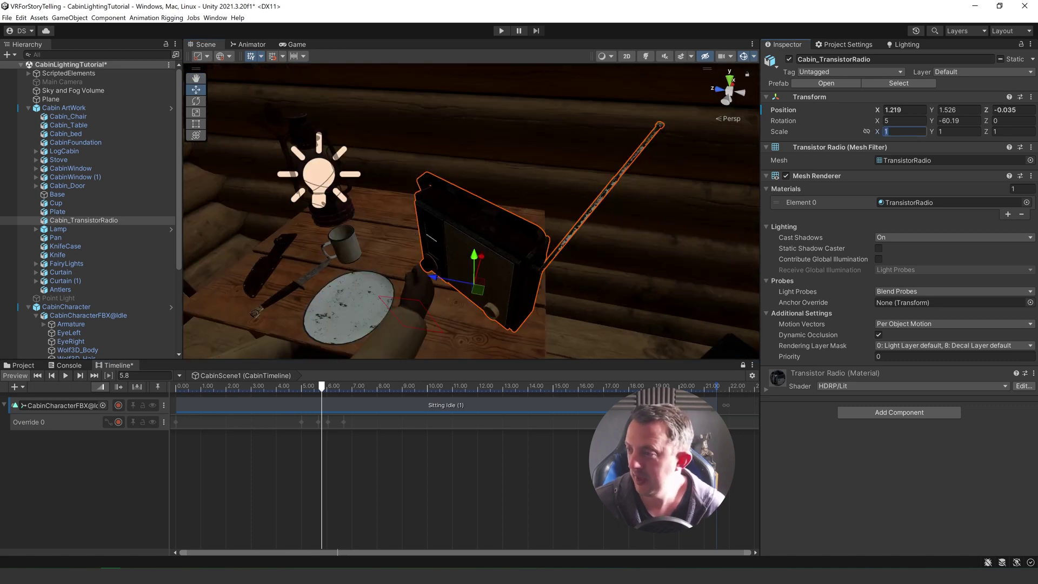
# Scale the radio to 0.7 on X, Y and Z and turn it about -87° toward the character
pyautogui.write('.7.7')
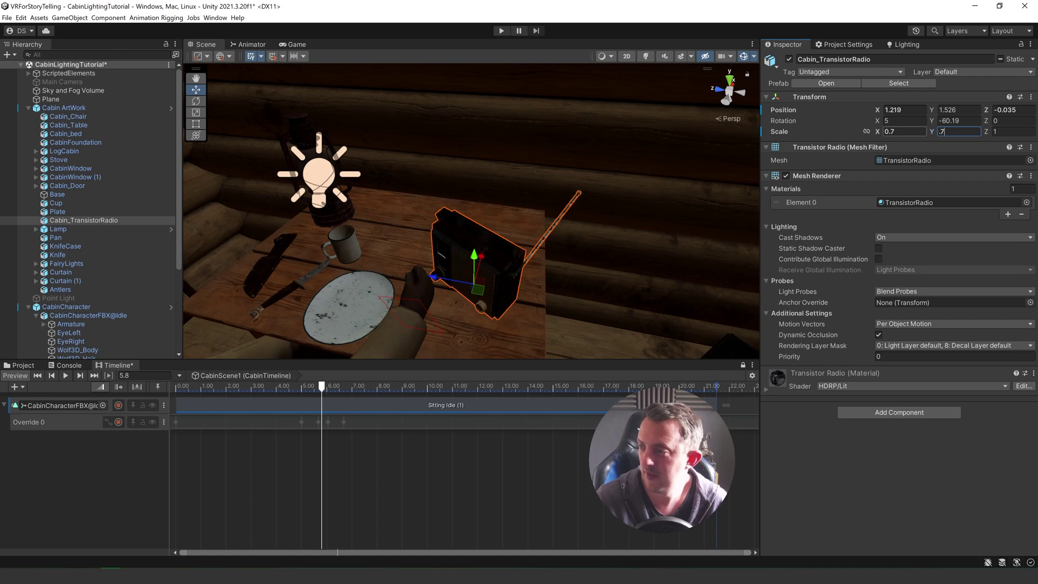
pyautogui.write('.7')
pyautogui.press('Return')
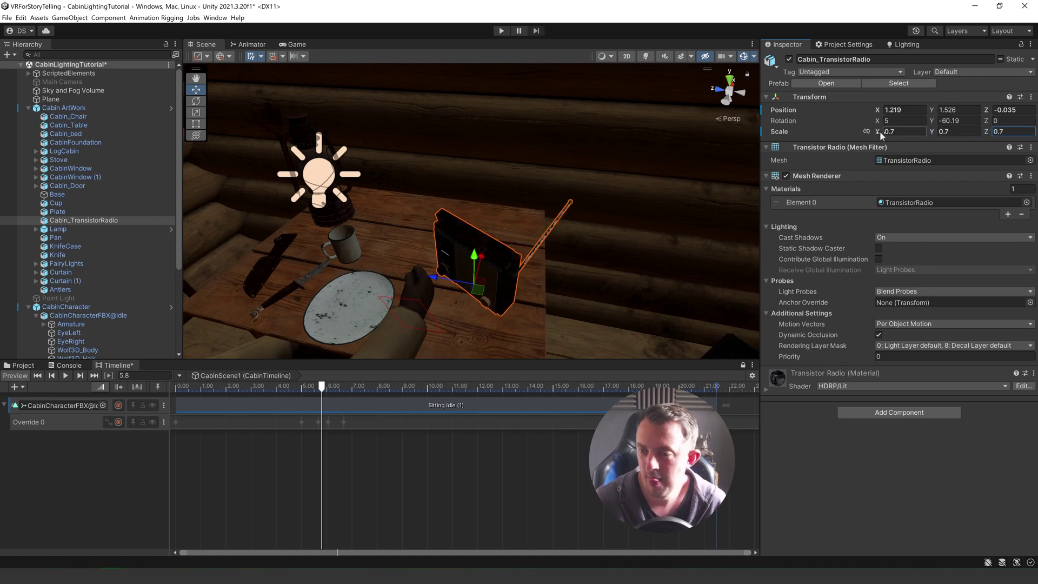
pyautogui.moveTo(421, 217); pyautogui.dragTo(459, 215, button='right')
pyautogui.press('e')
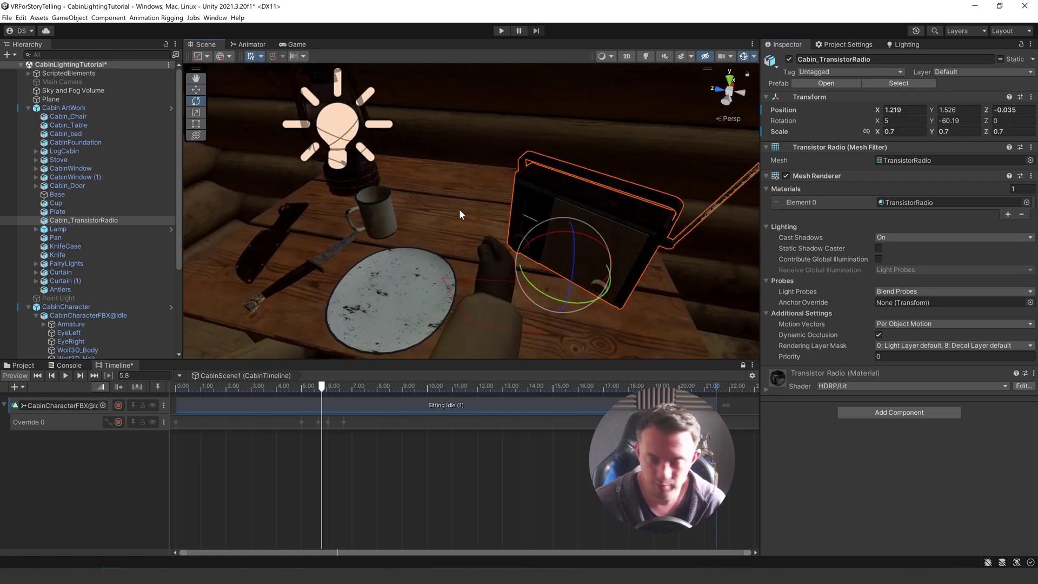
pyautogui.moveTo(538, 282); pyautogui.dragTo(562, 289)
pyautogui.press('w')
pyautogui.moveTo(541, 286); pyautogui.dragTo(489, 245, button='right')
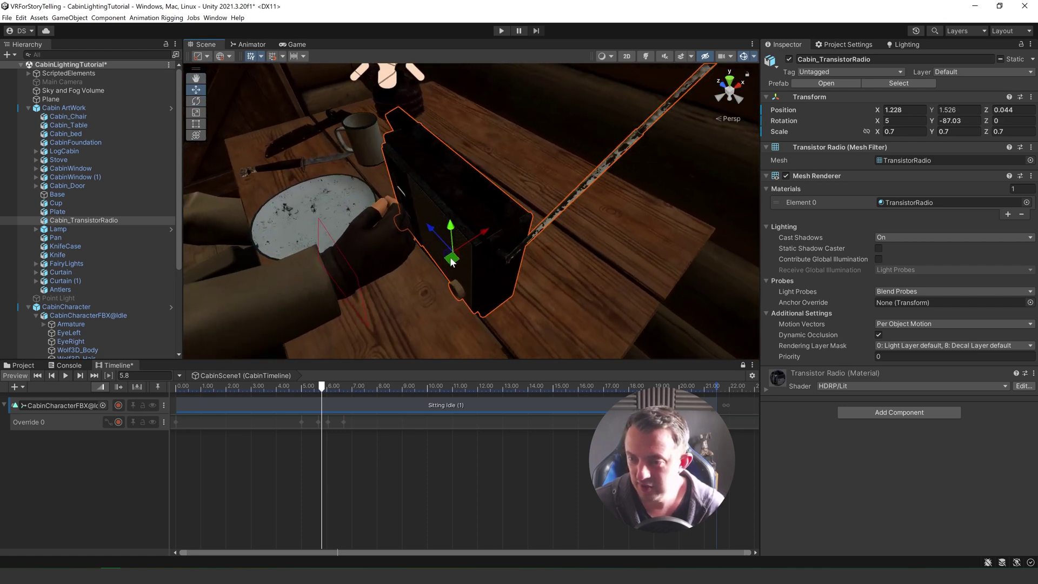
pyautogui.moveTo(452, 260)
pyautogui.mouseDown()
pyautogui.moveTo(463, 234)
pyautogui.moveTo(458, 256)
pyautogui.mouseUp()
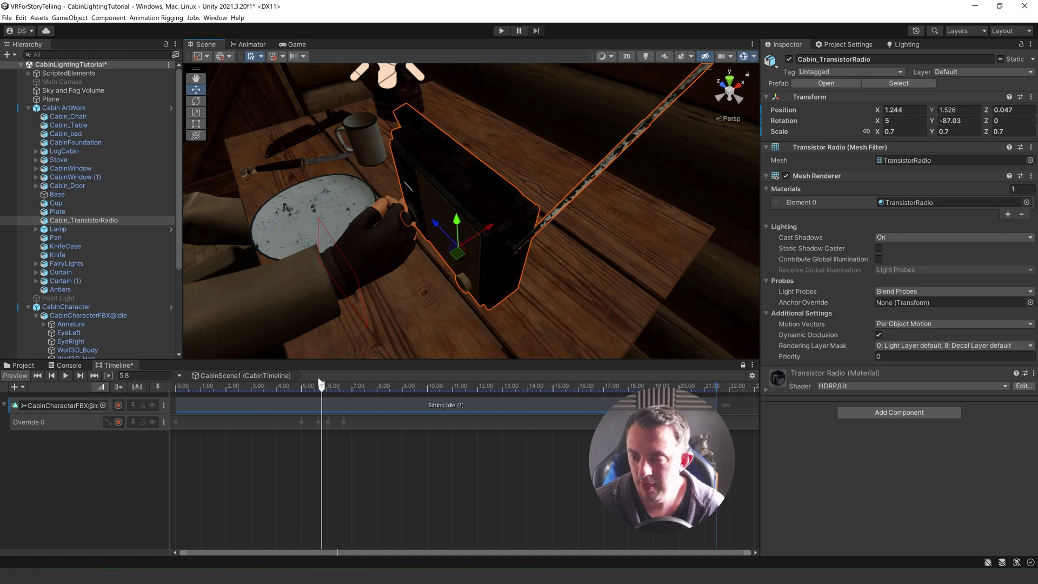
# Move the playhead to 7 seconds and select the Cabin ArtWork group
pyautogui.moveTo(323, 391); pyautogui.dragTo(352, 391)
pyautogui.scroll(-3, 587, 196)
pyautogui.click(587, 197)
pyautogui.scroll(-3, 518, 208)
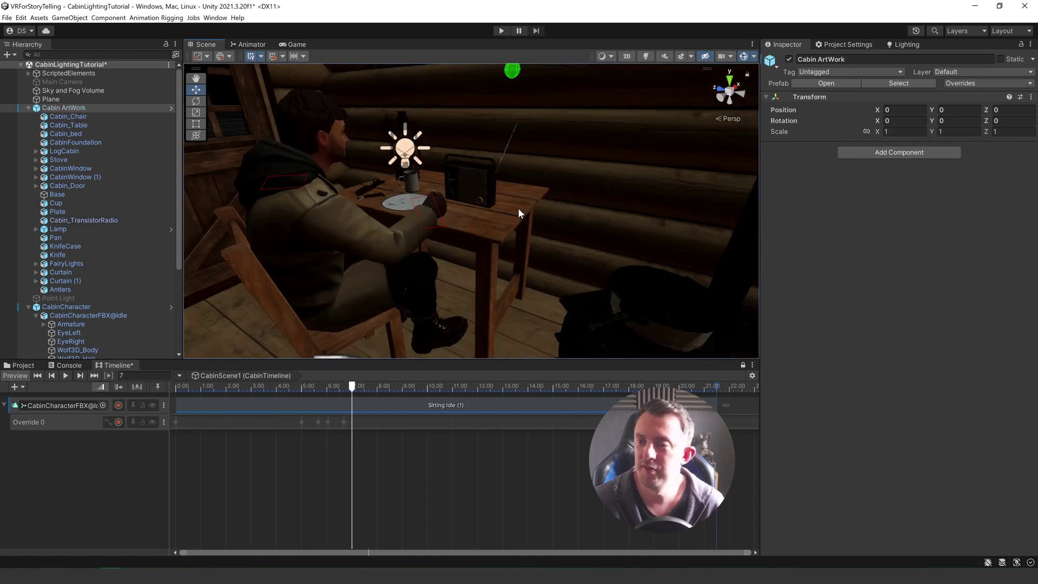
pyautogui.scroll(4, 514, 209)
pyautogui.moveTo(512, 214); pyautogui.dragTo(525, 230, button='middle')
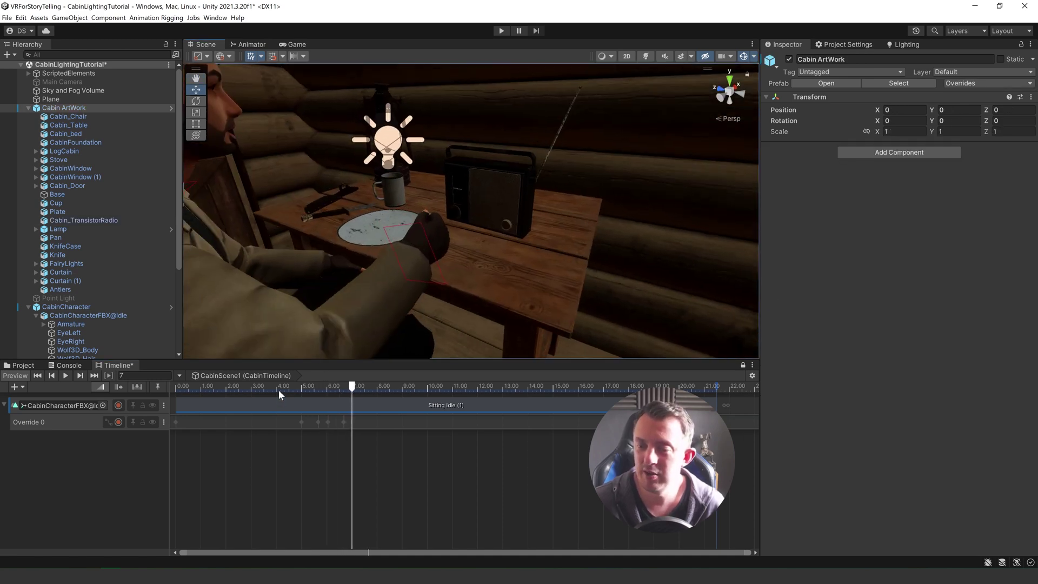
pyautogui.click(229, 387)
pyautogui.scroll(-2, 378, 189)
pyautogui.press('space')
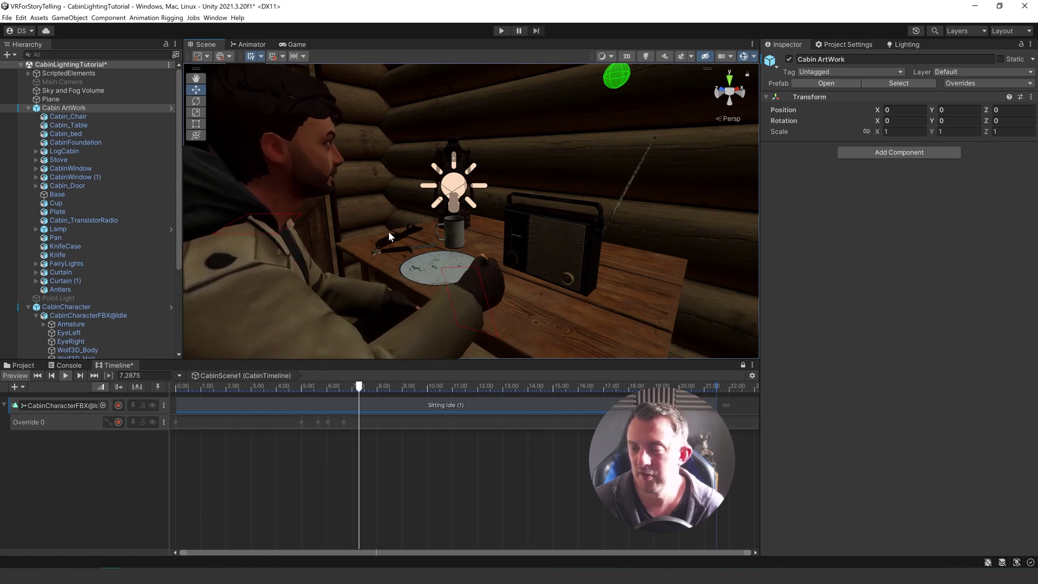
pyautogui.click(275, 387)
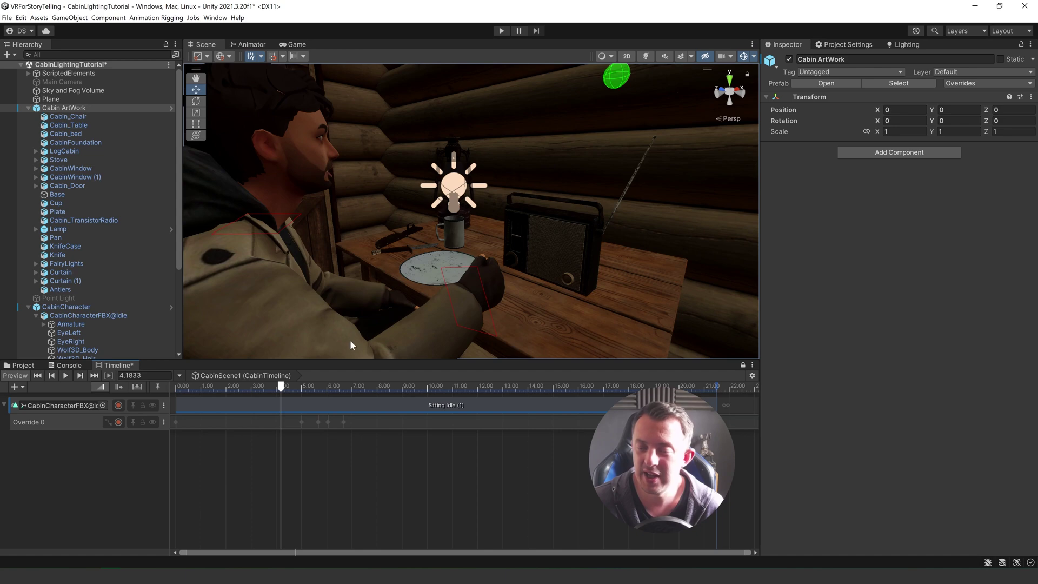
pyautogui.moveTo(282, 391); pyautogui.dragTo(177, 387)
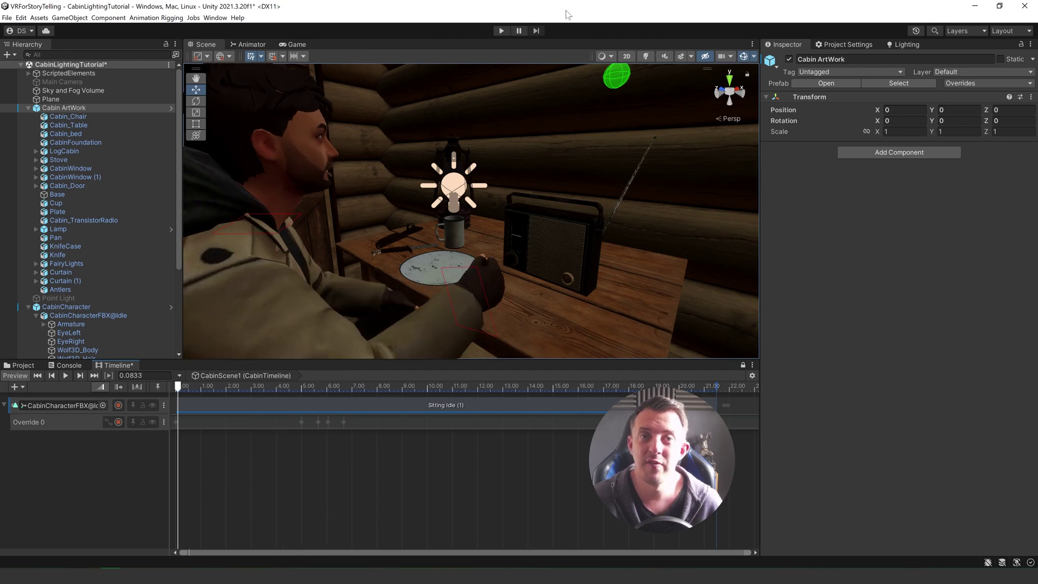
pyautogui.click(502, 33)
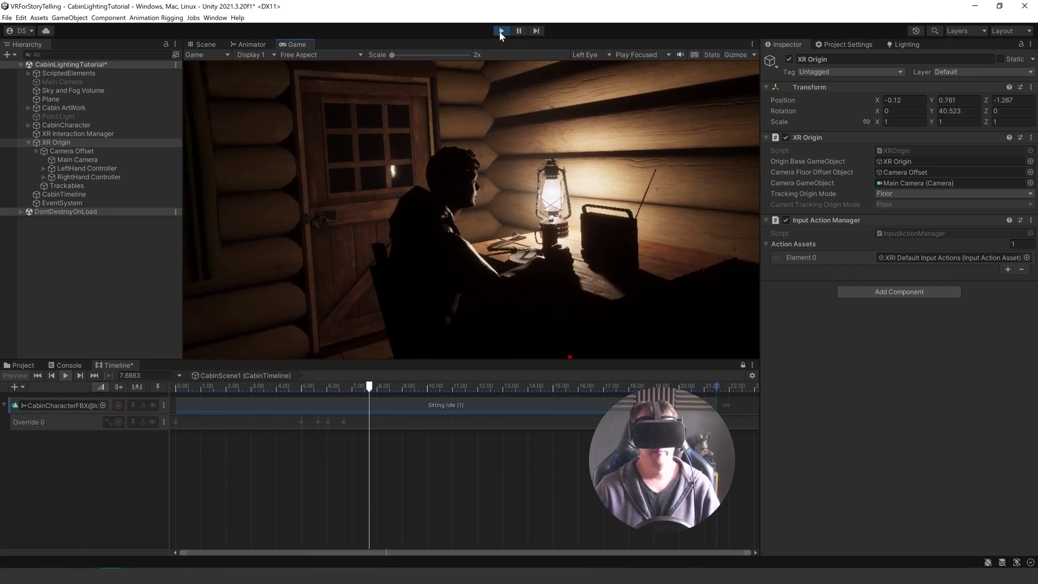
pyautogui.click(502, 31)
pyautogui.moveTo(241, 385); pyautogui.dragTo(167, 394)
pyautogui.click(184, 421)
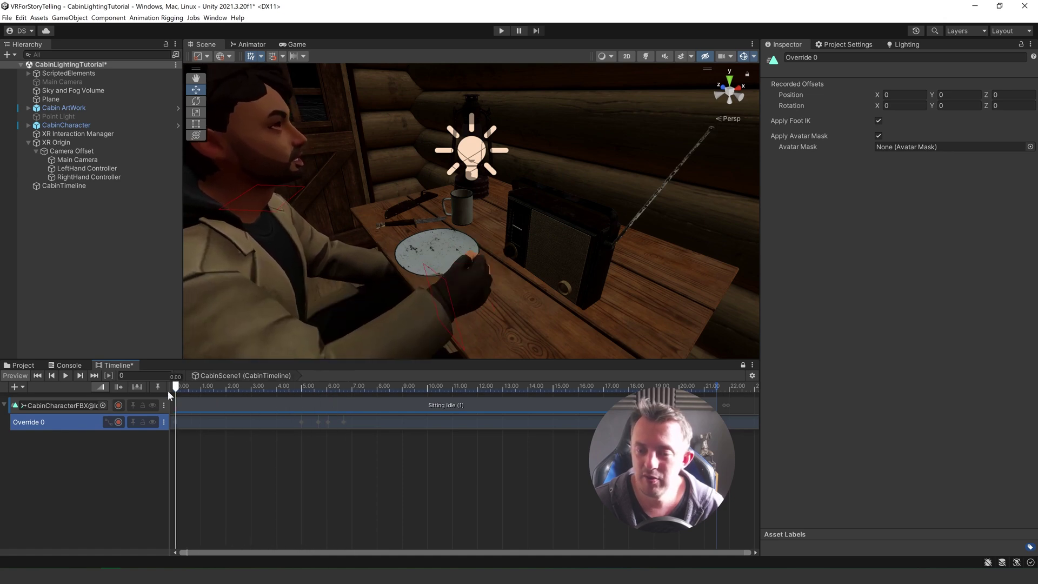
# Rename Override 0 to AnimationRiggingOveride, re-enable its recording, and expand CabinCharacter's rig to HeadTarget
pyautogui.doubleClick(44, 422)
pyautogui.write('AnimationRigging')
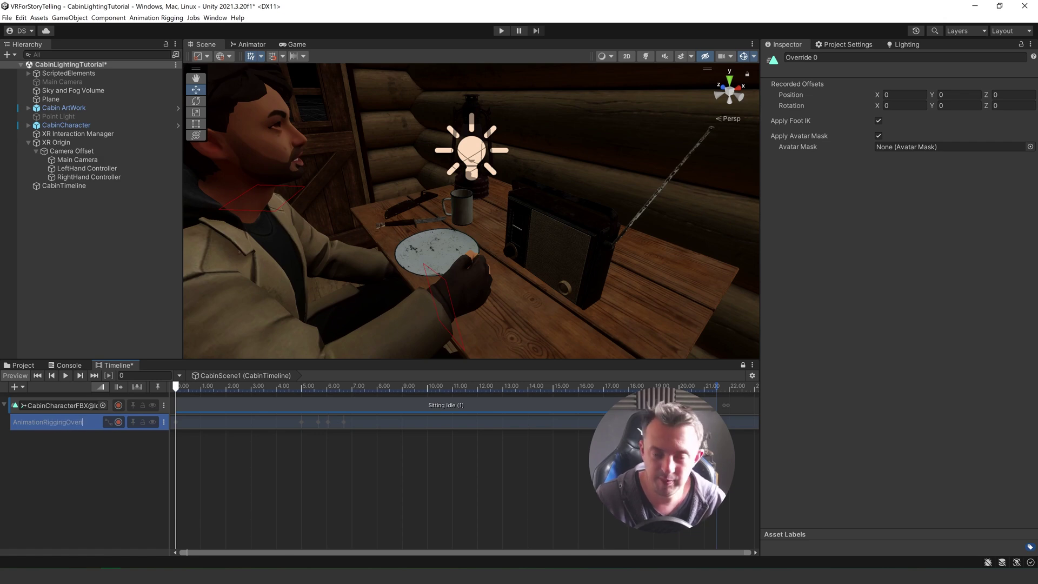
pyautogui.press('Return')
pyautogui.click(50, 481)
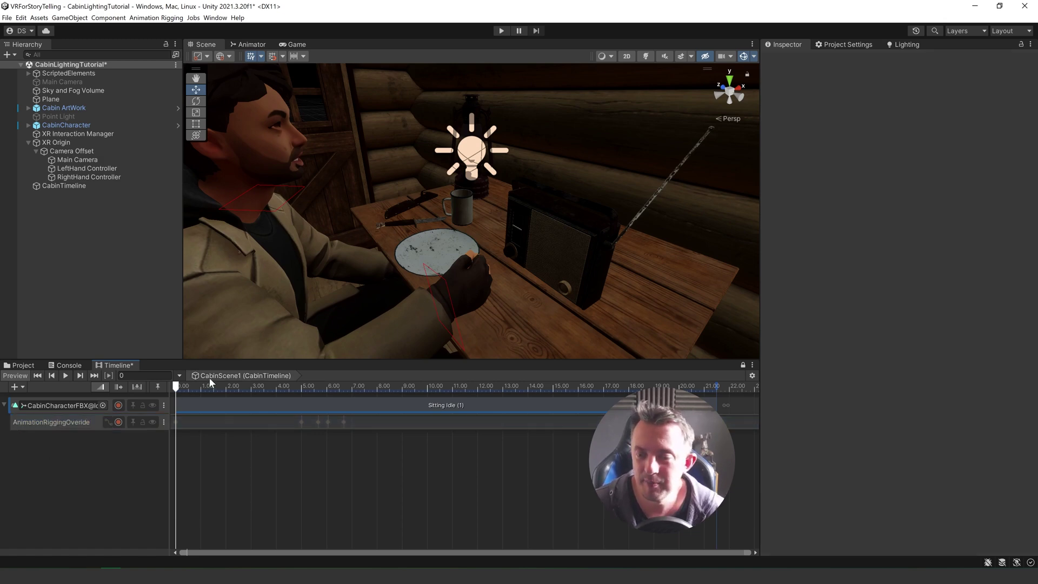
pyautogui.click(120, 422)
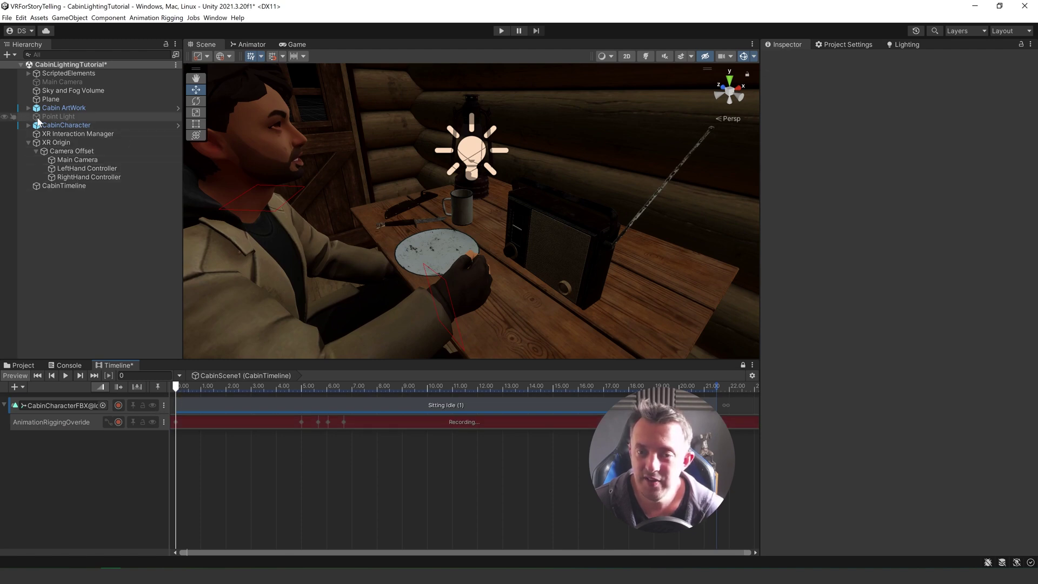
pyautogui.click(28, 125)
# Select HeadTarget, lower it to head height and shift it sideways toward the lamp
pyautogui.click(85, 249)
pyautogui.press('f')
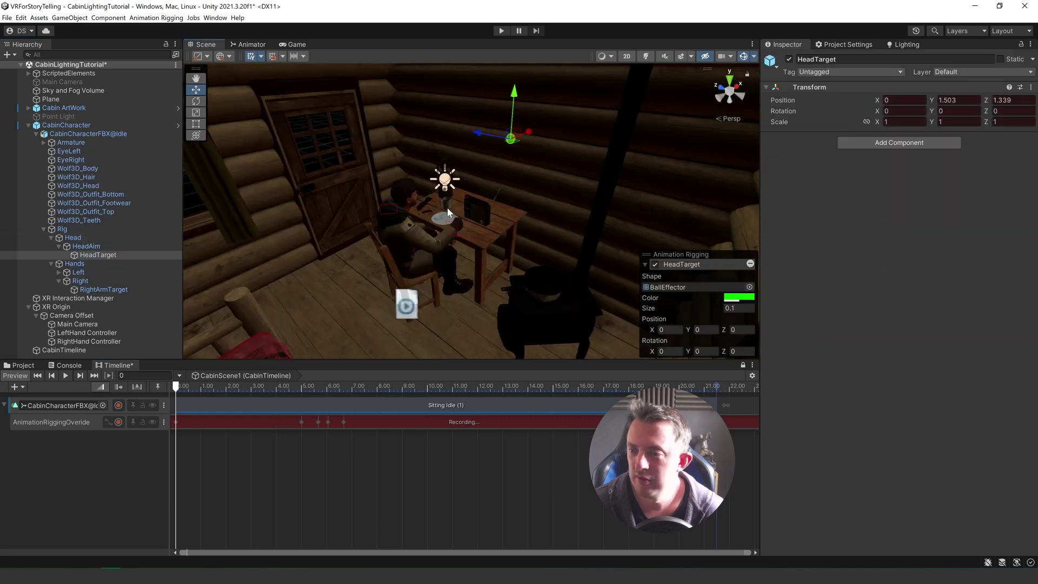
pyautogui.scroll(5, 449, 206)
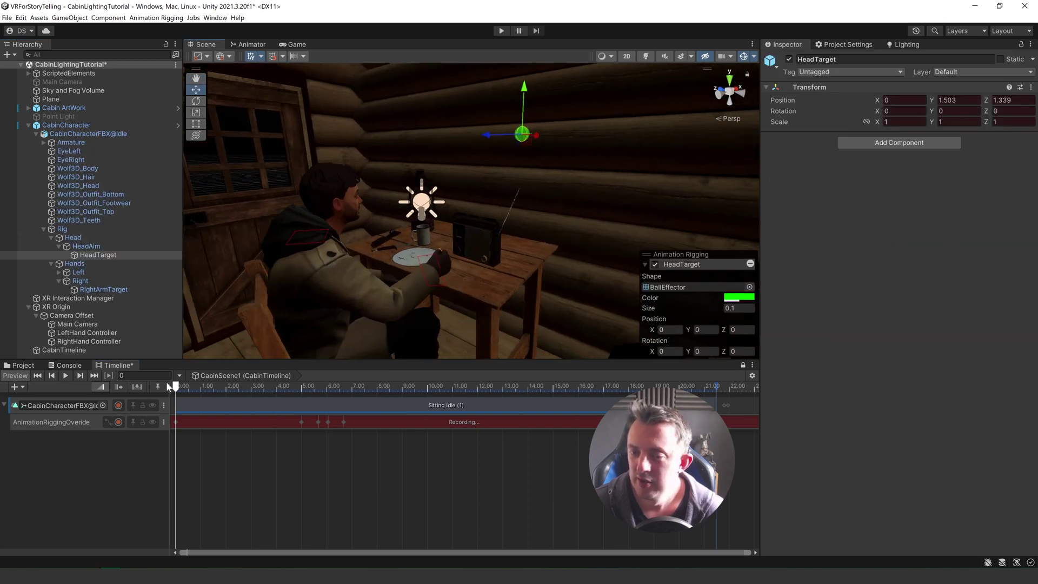
pyautogui.moveTo(525, 101); pyautogui.dragTo(524, 149)
pyautogui.moveTo(519, 163); pyautogui.dragTo(478, 138, button='right')
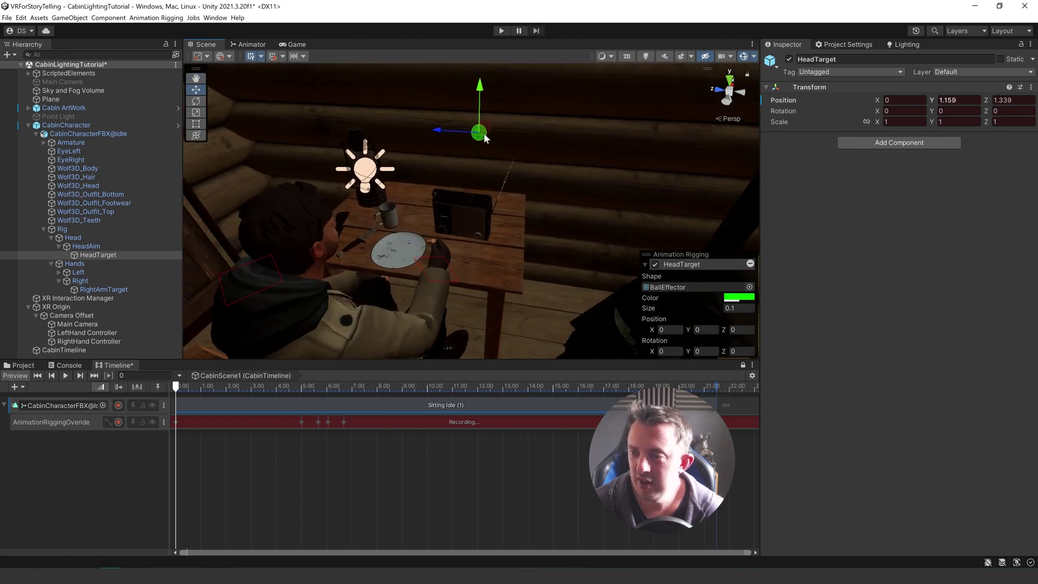
pyautogui.moveTo(444, 134); pyautogui.dragTo(321, 115)
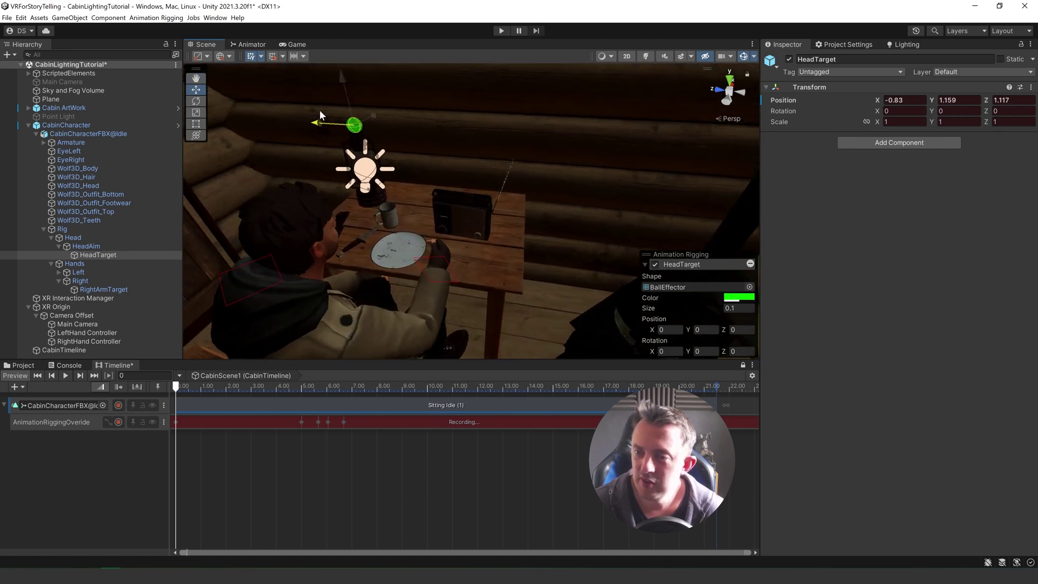
pyautogui.moveTo(336, 109); pyautogui.dragTo(292, 173, button='right')
# At about 3.9 seconds, copy HeadTarget's Transform component values
pyautogui.click(256, 387)
pyautogui.moveTo(257, 391); pyautogui.dragTo(277, 388)
pyautogui.click(1031, 87)
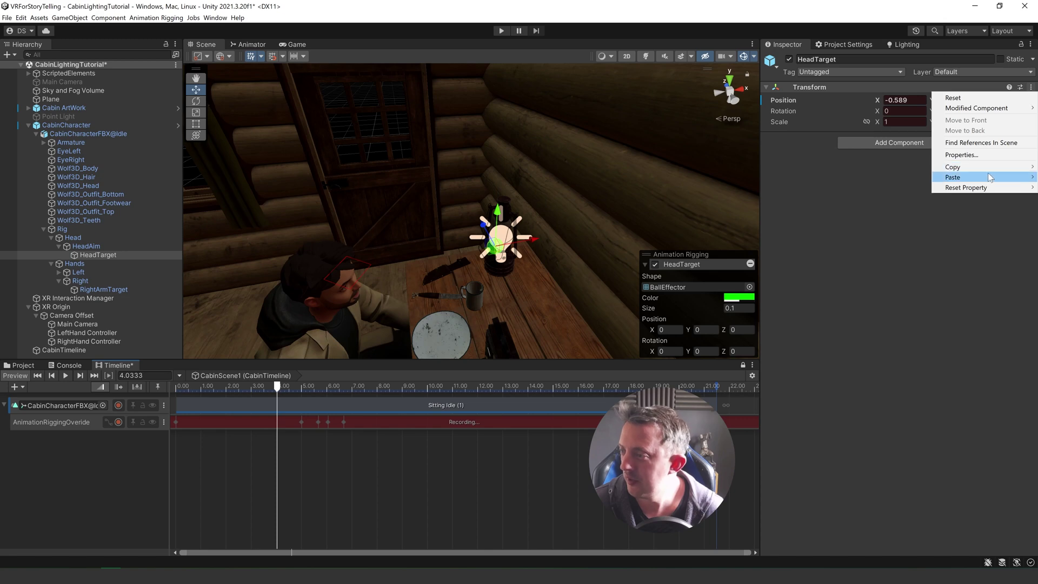
pyautogui.moveTo(991, 173)
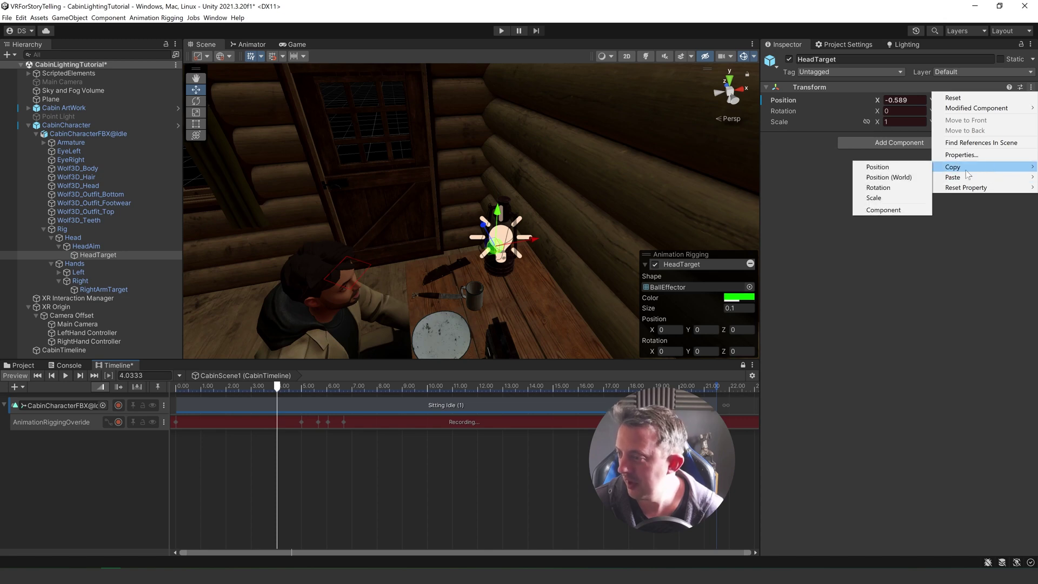
pyautogui.click(883, 210)
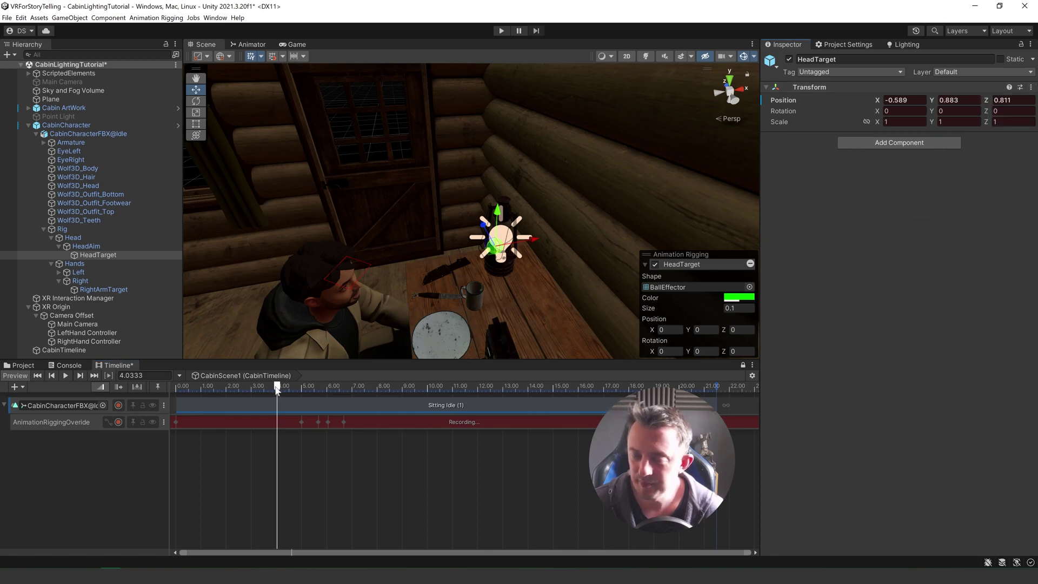
# At 5 seconds, move HeadTarget down onto the table toward the radio
pyautogui.moveTo(277, 391); pyautogui.dragTo(303, 391)
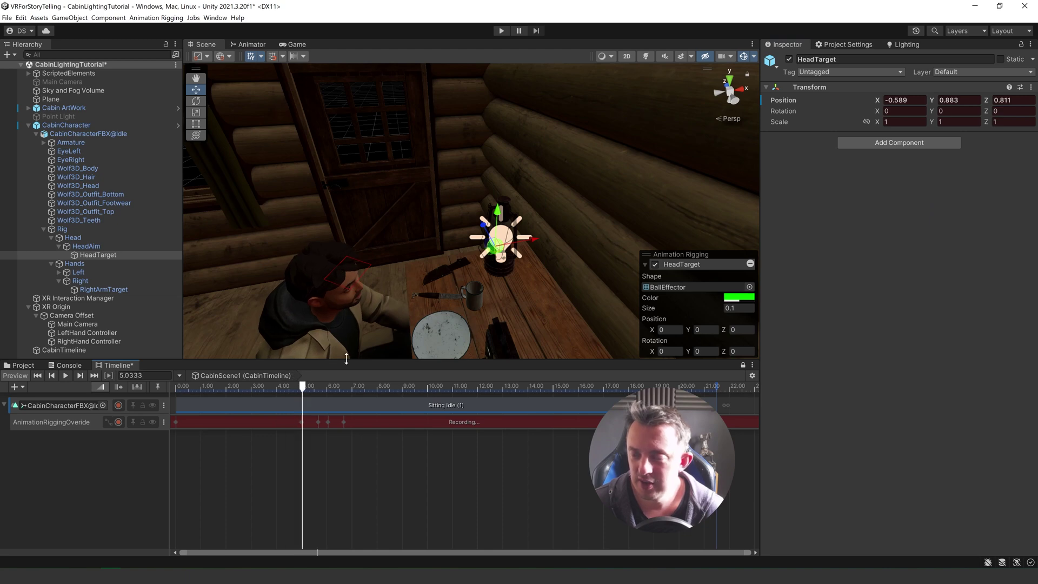
pyautogui.moveTo(496, 308); pyautogui.dragTo(505, 203, button='middle')
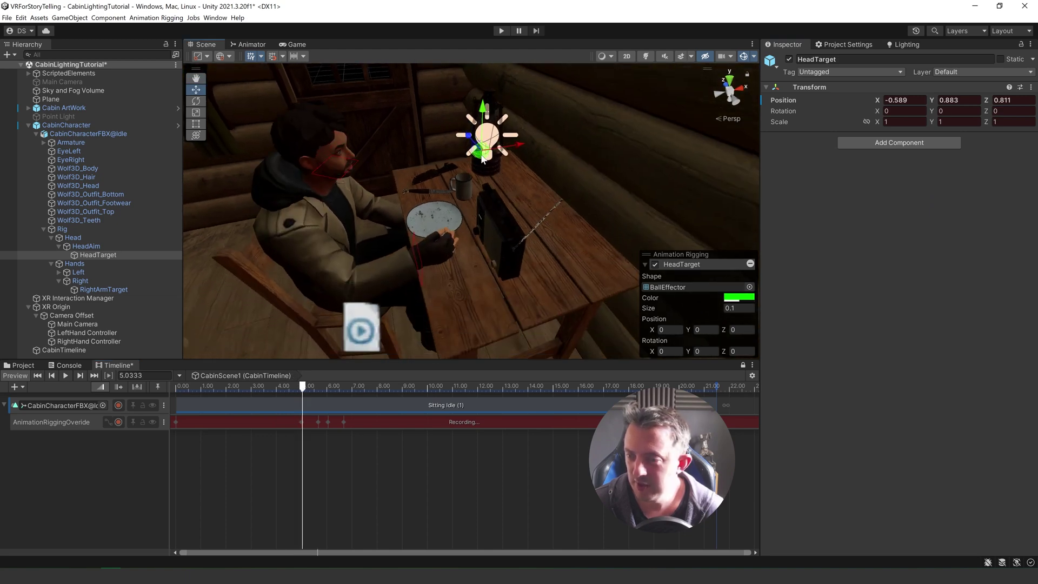
pyautogui.moveTo(483, 157); pyautogui.dragTo(494, 232)
pyautogui.moveTo(494, 233); pyautogui.dragTo(632, 162, button='middle')
# Paste the copied Transform onto HeadTarget at 4 seconds to hold the lamp gaze
pyautogui.moveTo(302, 386); pyautogui.dragTo(276, 386)
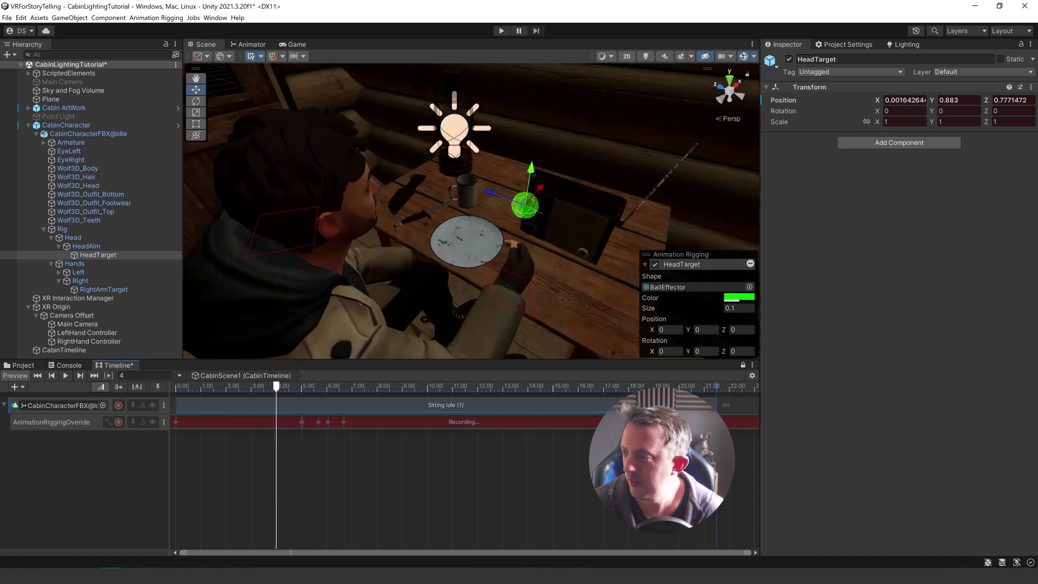
pyautogui.click(1031, 87)
pyautogui.click(984, 179)
# Copy HeadTarget's transform just past 6 seconds, paste it at about 5.87 seconds, and preview the head motion
pyautogui.moveTo(204, 386); pyautogui.dragTo(346, 390)
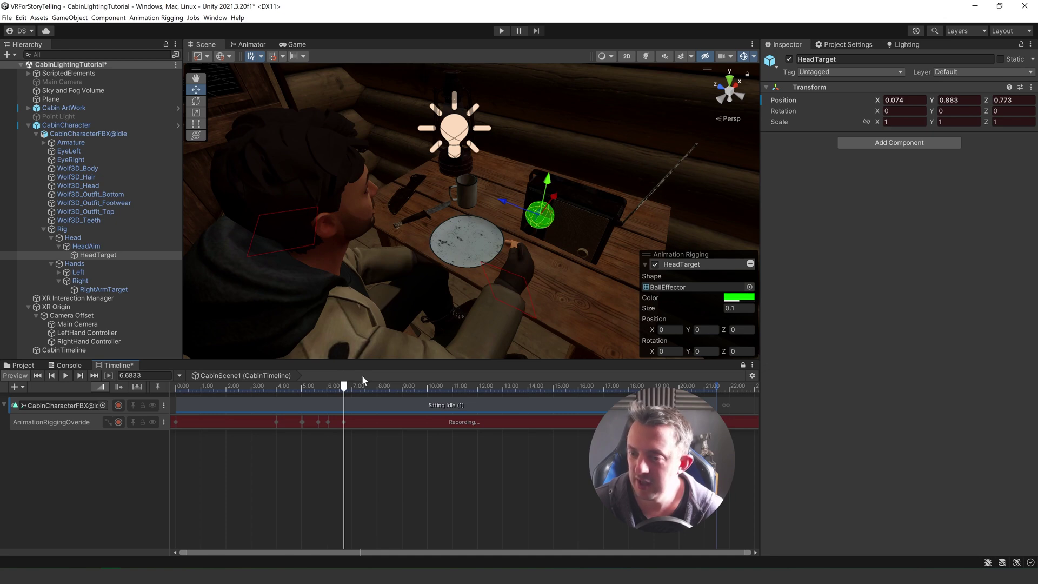
pyautogui.click(327, 389)
pyautogui.moveTo(328, 394); pyautogui.dragTo(329, 394)
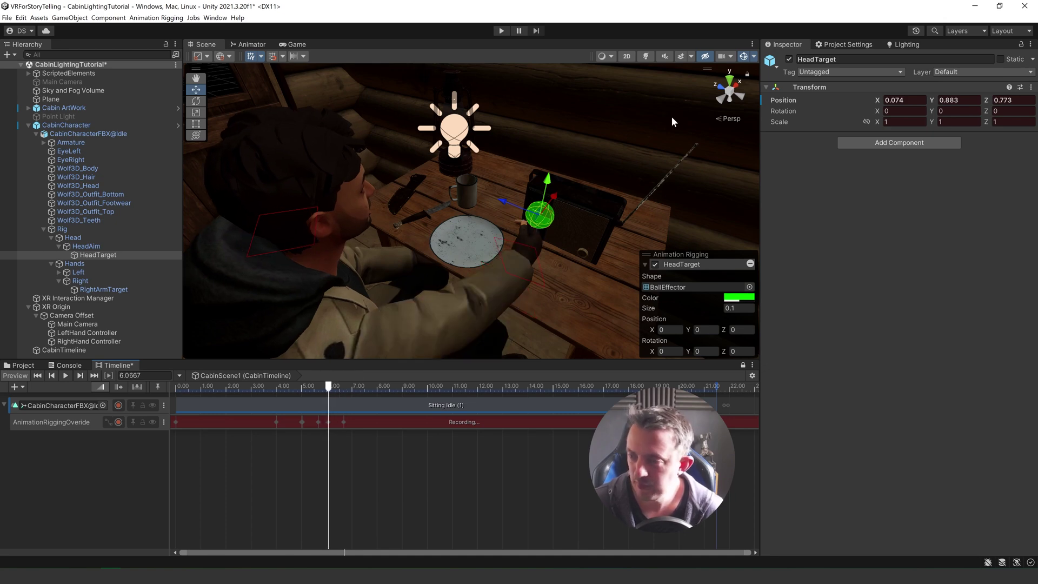
pyautogui.click(1030, 87)
pyautogui.click(824, 212)
pyautogui.moveTo(353, 387)
pyautogui.mouseDown()
pyautogui.moveTo(324, 392)
pyautogui.moveTo(345, 391)
pyautogui.mouseUp()
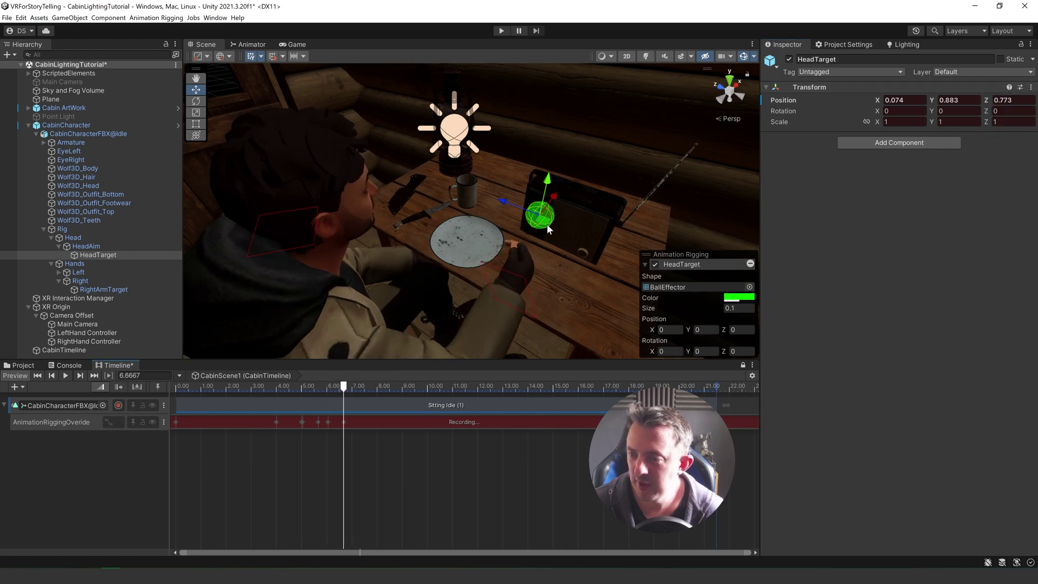
pyautogui.click(869, 232)
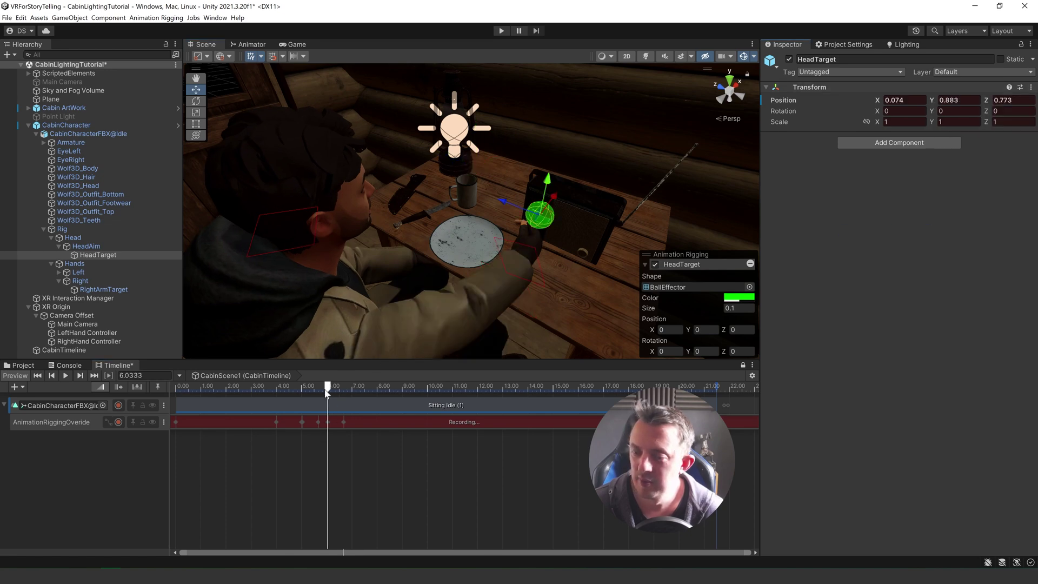
pyautogui.moveTo(327, 392); pyautogui.dragTo(145, 394)
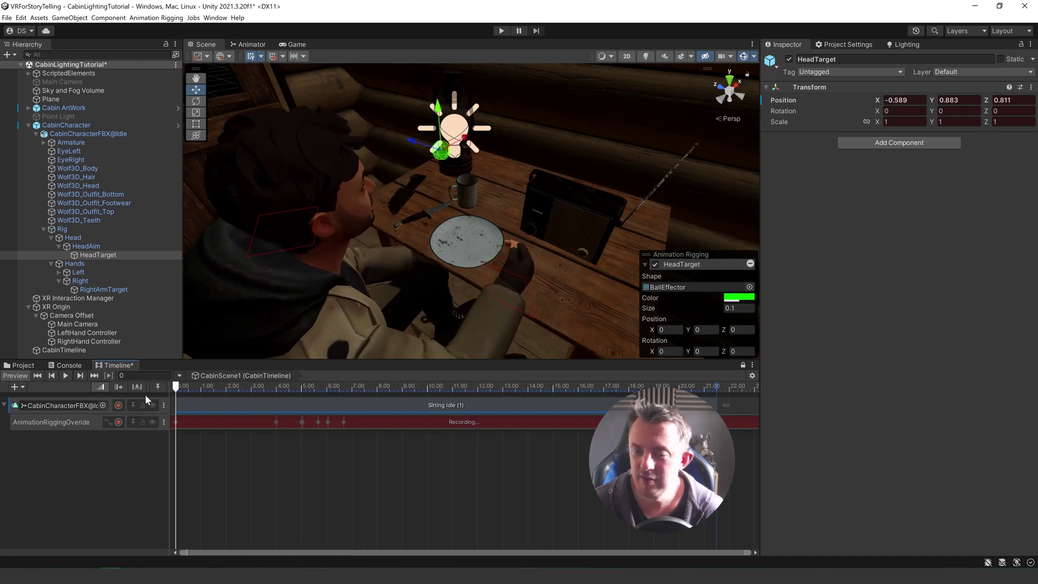
# Stop recording on AnimationRiggingOverride and run a brief Play mode test
pyautogui.click(119, 423)
pyautogui.click(501, 31)
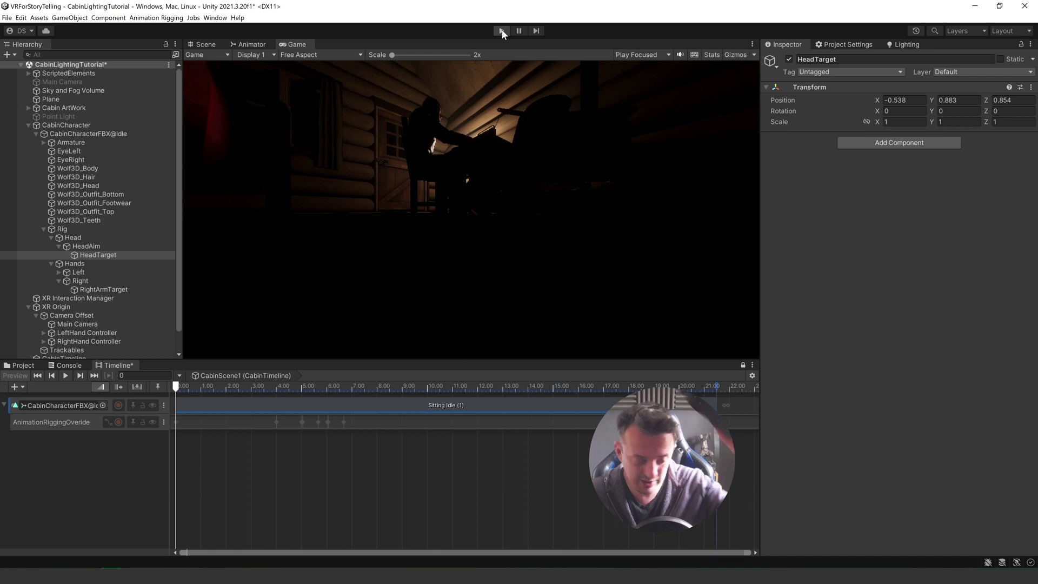
pyautogui.click(501, 31)
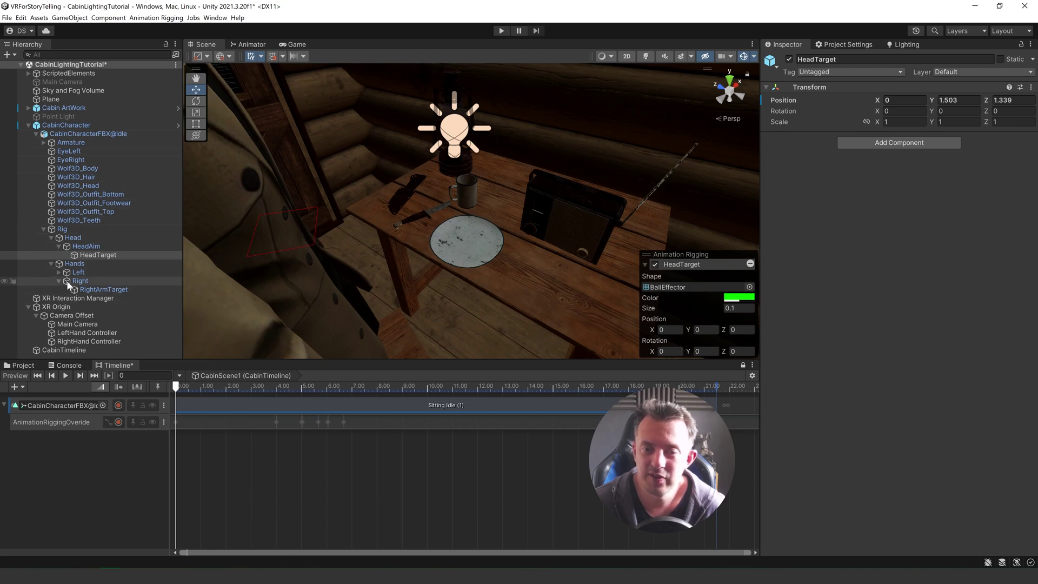
# Set the Head rig's Rig Weight to 1, then run and stop Play mode
pyautogui.click(69, 264)
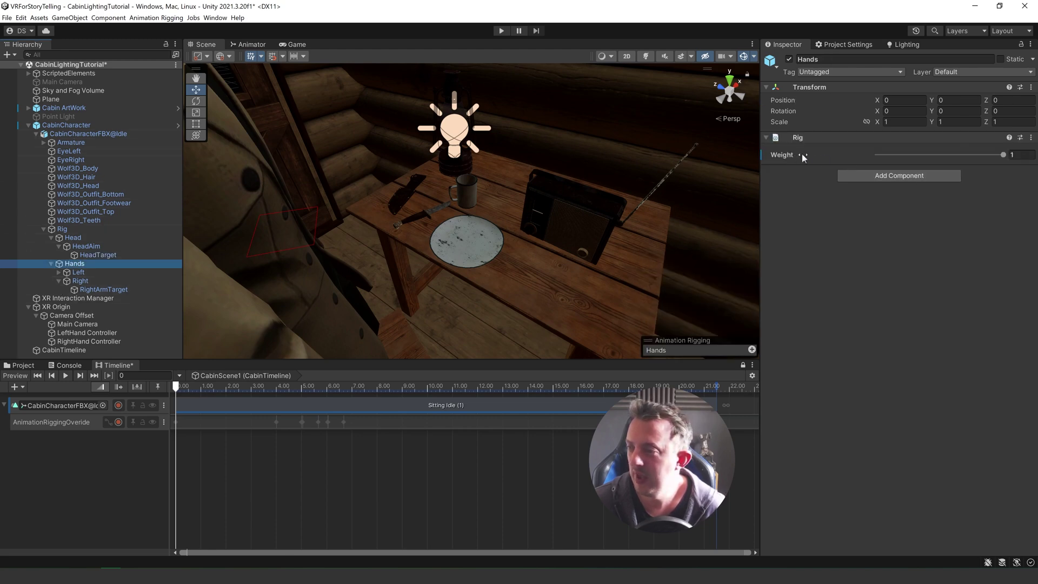
pyautogui.click(71, 236)
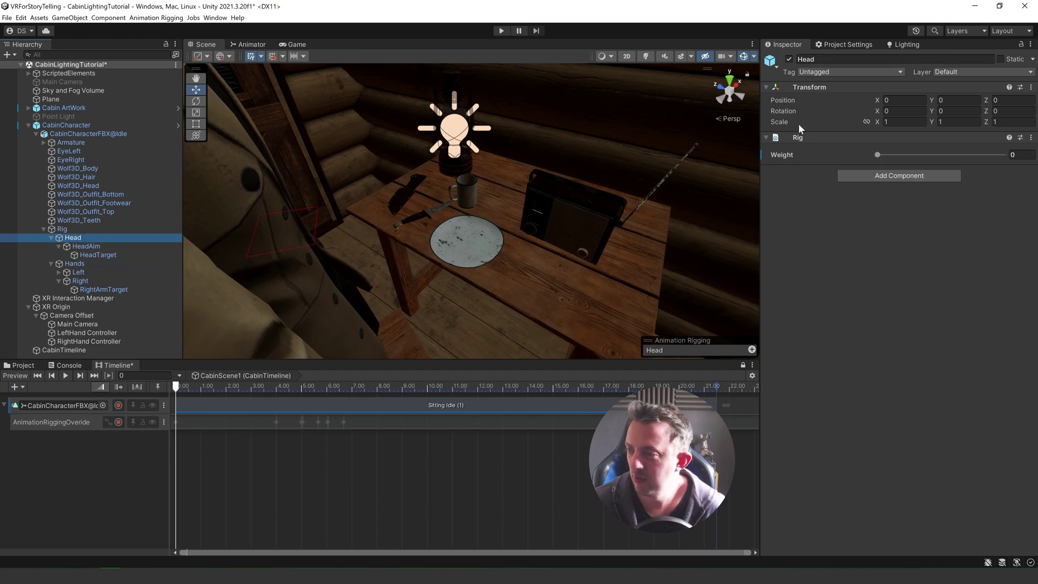
pyautogui.moveTo(877, 156); pyautogui.dragTo(1001, 156)
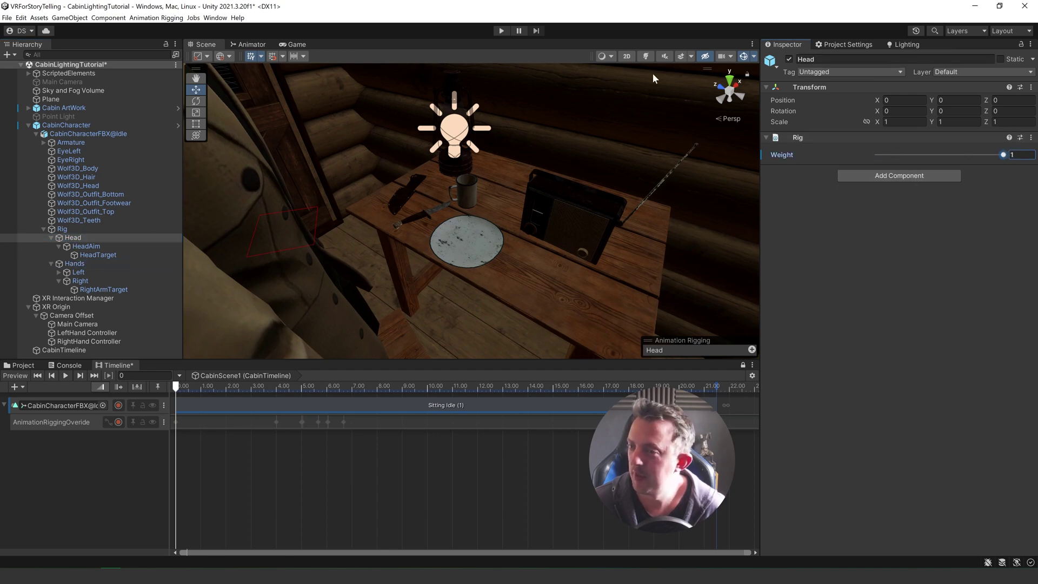
pyautogui.click(501, 31)
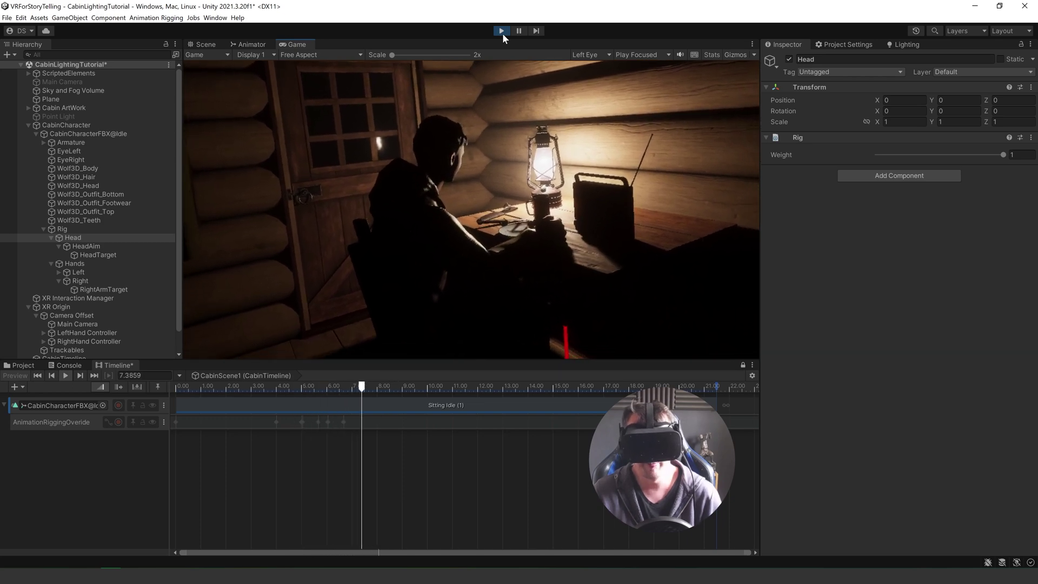
pyautogui.click(501, 30)
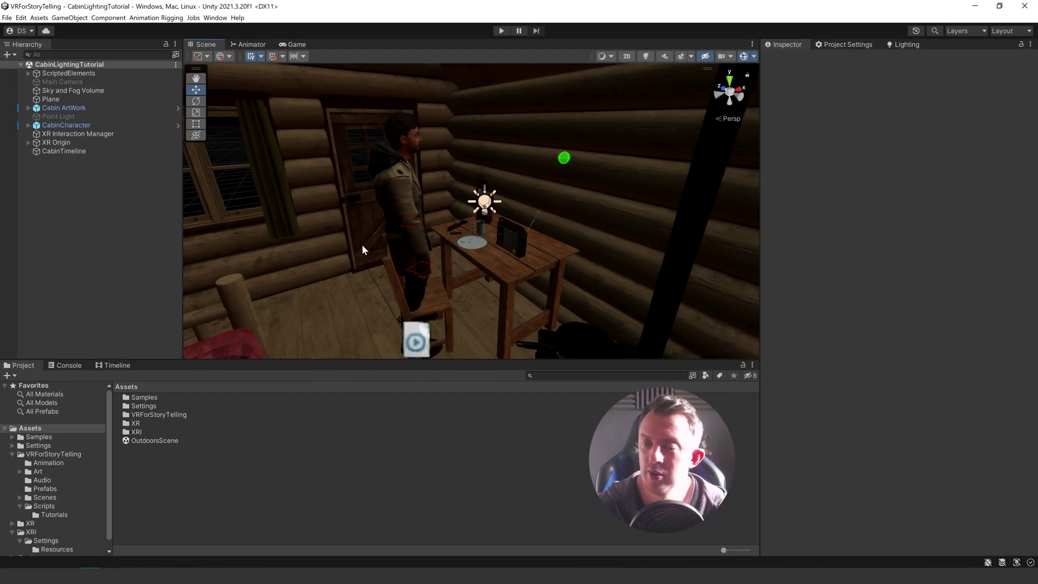
# Scrub the Timeline from about 4.77 seconds to check the seated pose, then select Cabin_TransistorRadio
pyautogui.click(112, 365)
pyautogui.moveTo(255, 391); pyautogui.dragTo(218, 393)
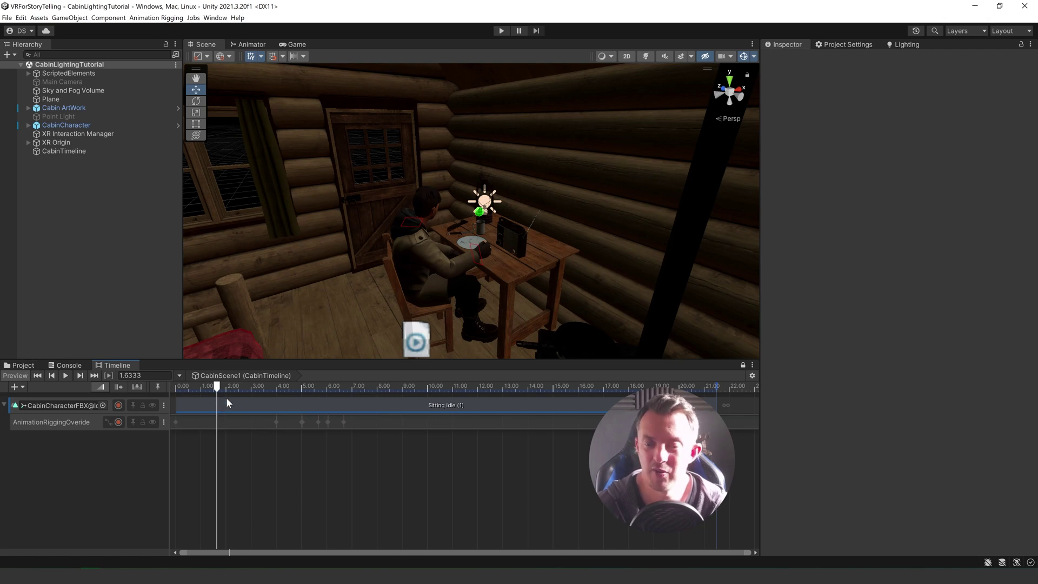
pyautogui.moveTo(218, 390); pyautogui.dragTo(334, 392)
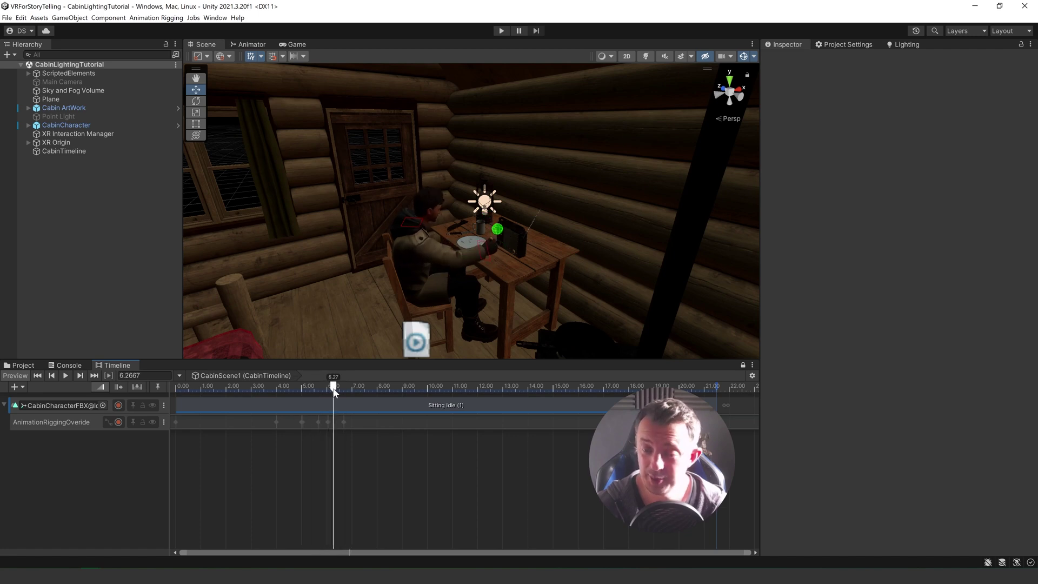
pyautogui.click(28, 366)
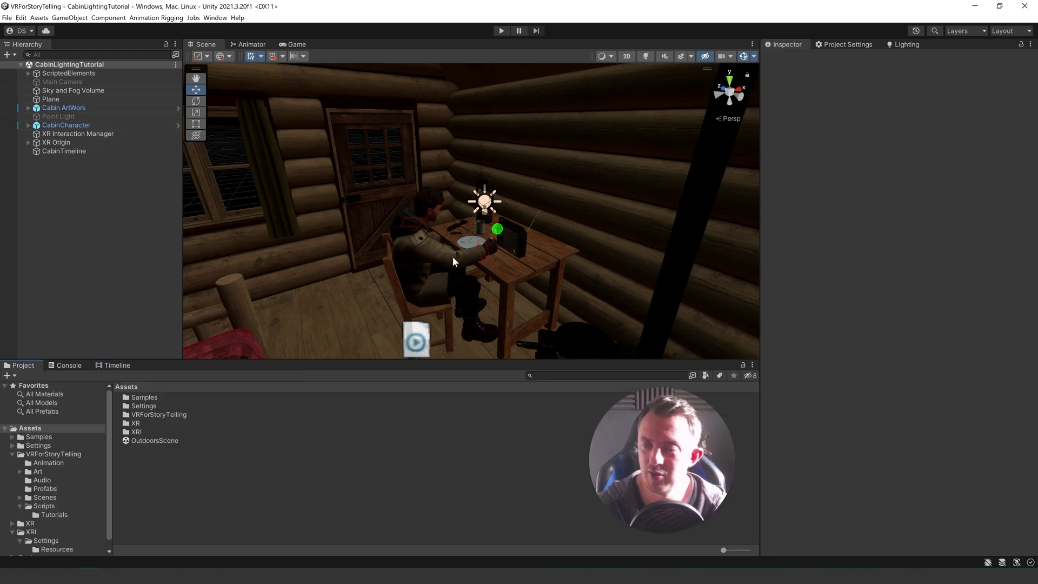
pyautogui.click(516, 239)
# Add an Audio Source component to the Cabin_TransistorRadio object
pyautogui.click(516, 239)
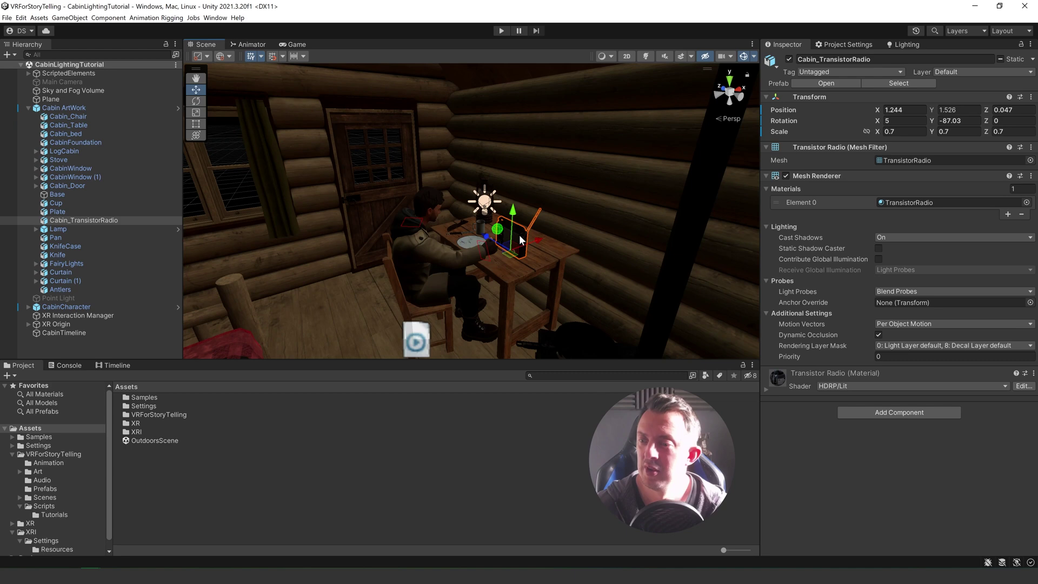
pyautogui.click(906, 410)
pyautogui.write('audio')
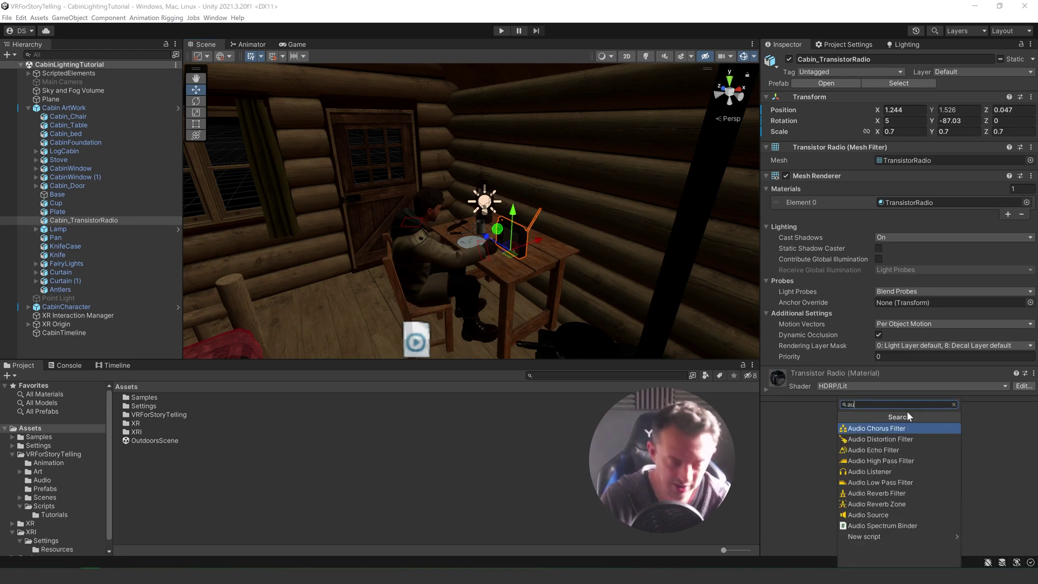
pyautogui.press('Down')
pyautogui.press('Down')
pyautogui.press('Down')
pyautogui.press('Down')
pyautogui.press('Down')
pyautogui.press('Down')
pyautogui.press('Down')
pyautogui.press('Down')
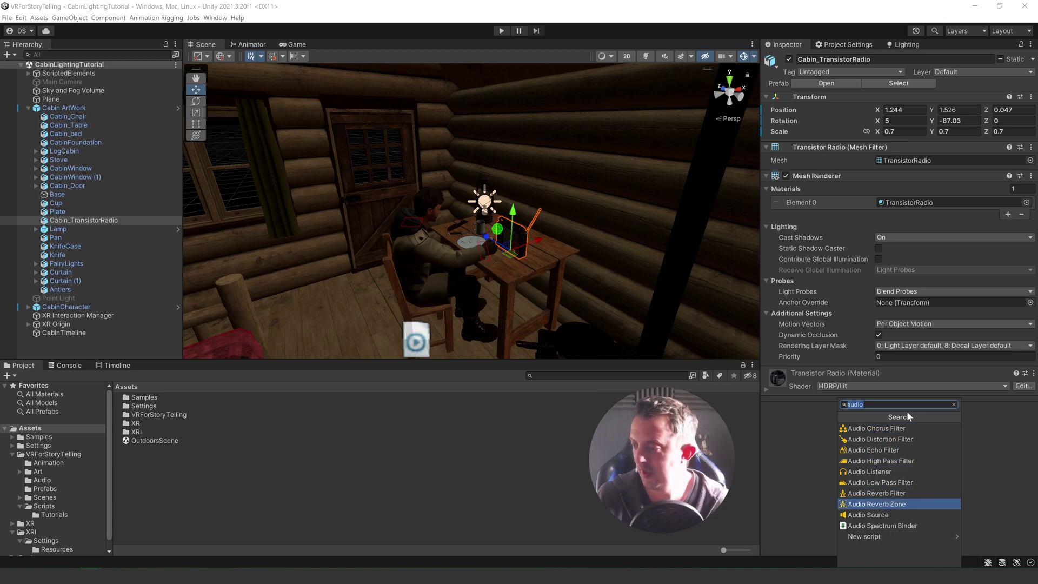
pyautogui.press('Return')
# Set the Audio Source's Max Distance to 10 and Spatial Blend to 0.777, and turn off Play On Awake
pyautogui.moveTo(518, 120); pyautogui.dragTo(507, 232)
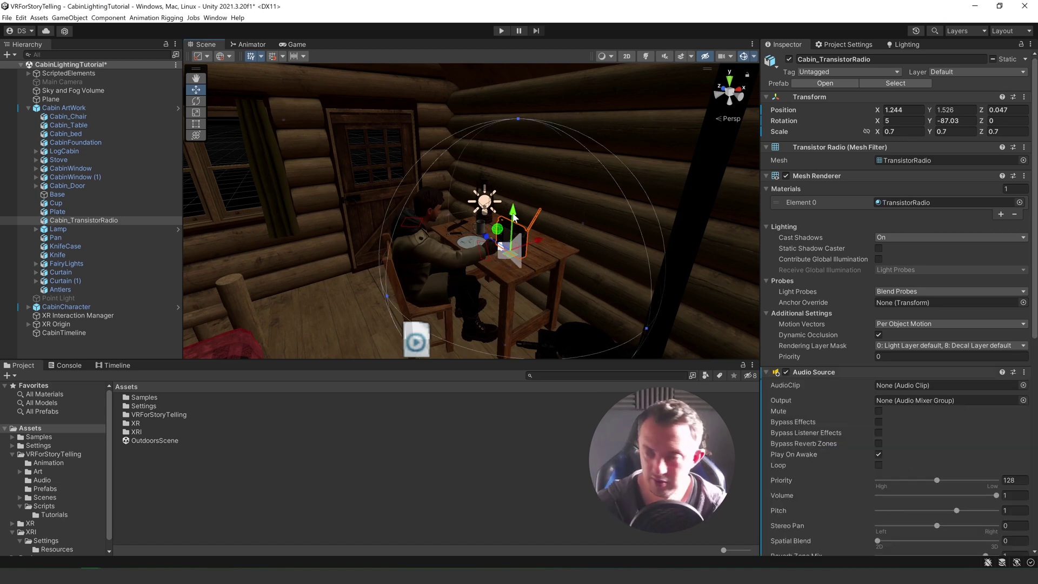
pyautogui.scroll(-5, 917, 442)
pyautogui.click(914, 449)
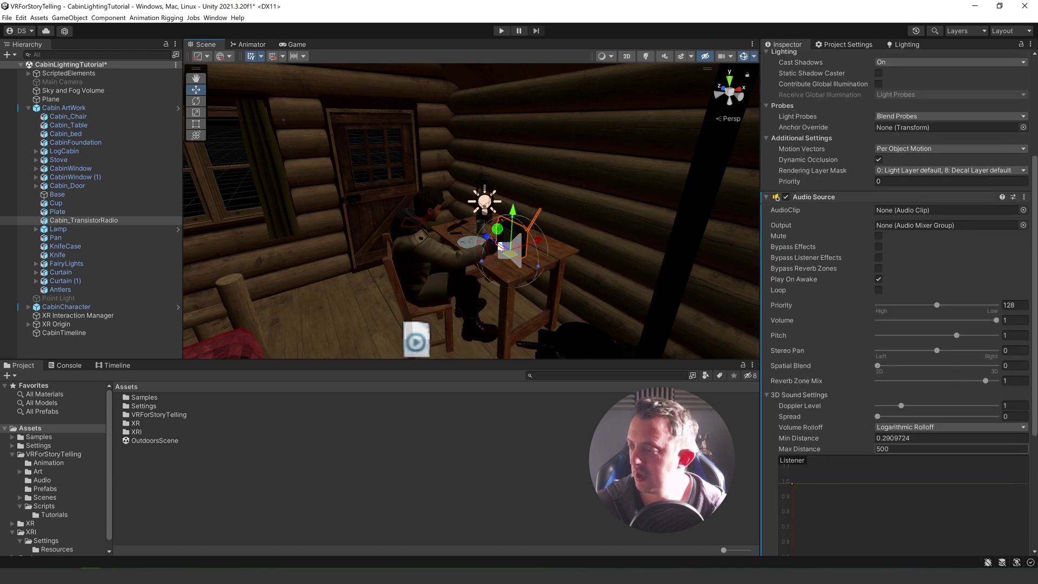
pyautogui.write('10')
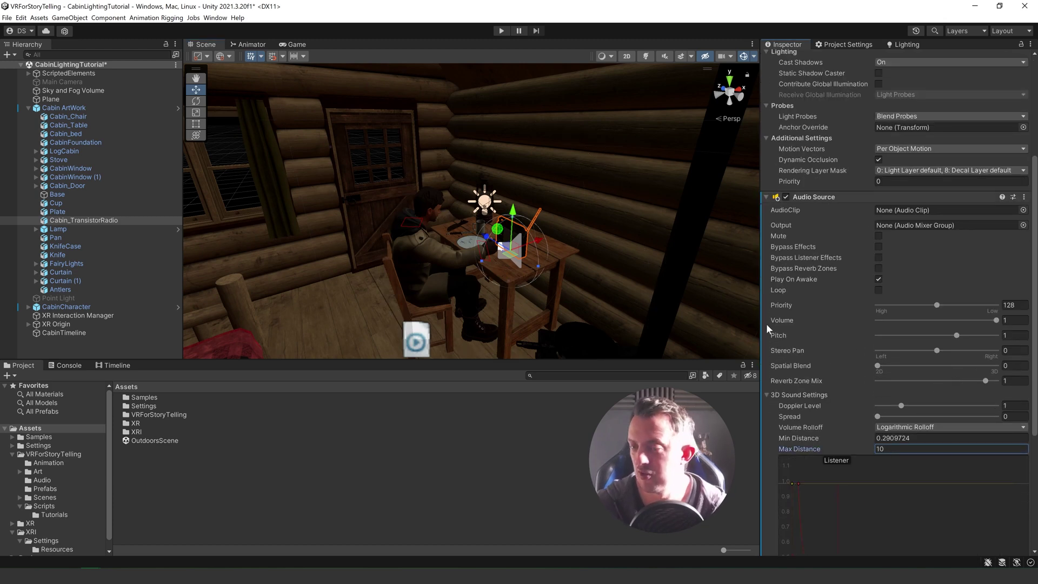
pyautogui.moveTo(878, 367); pyautogui.dragTo(970, 378)
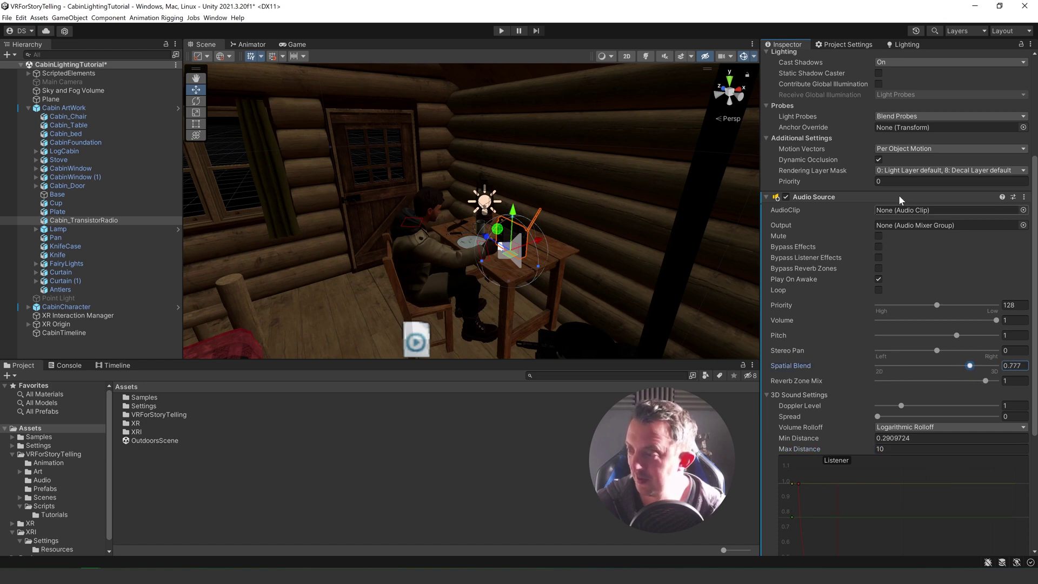
pyautogui.click(878, 279)
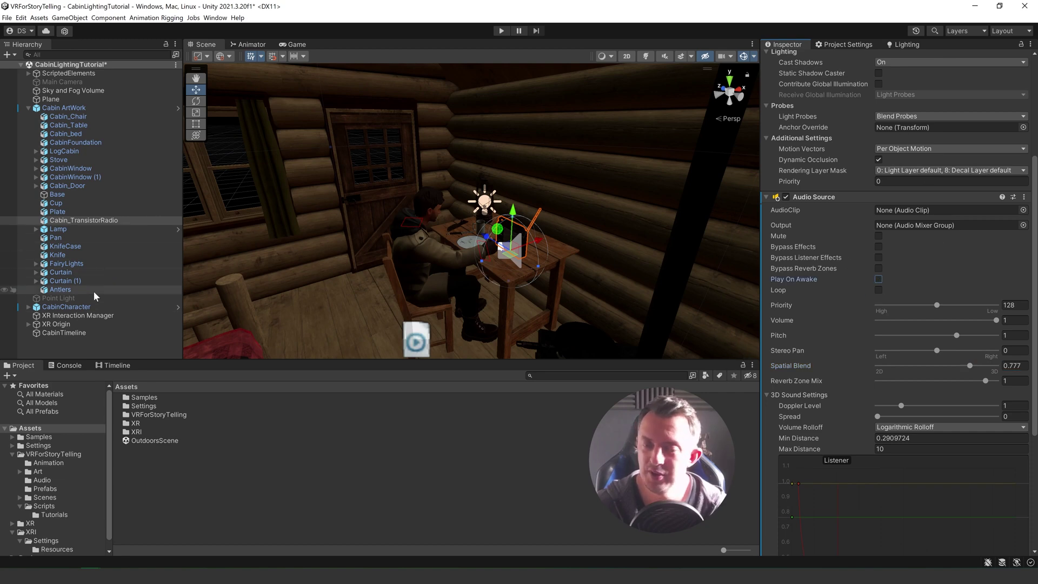
pyautogui.click(55, 333)
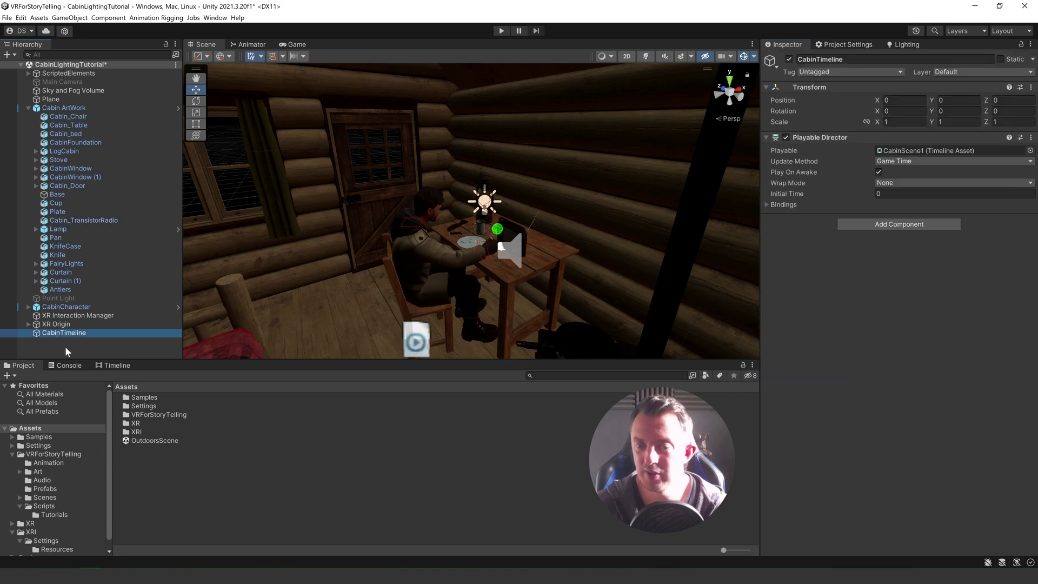
# Add an Audio Track to the CabinTimeline and bind Cabin_TransistorRadio to it
pyautogui.click(113, 365)
pyautogui.click(64, 482)
pyautogui.rightClick(64, 483)
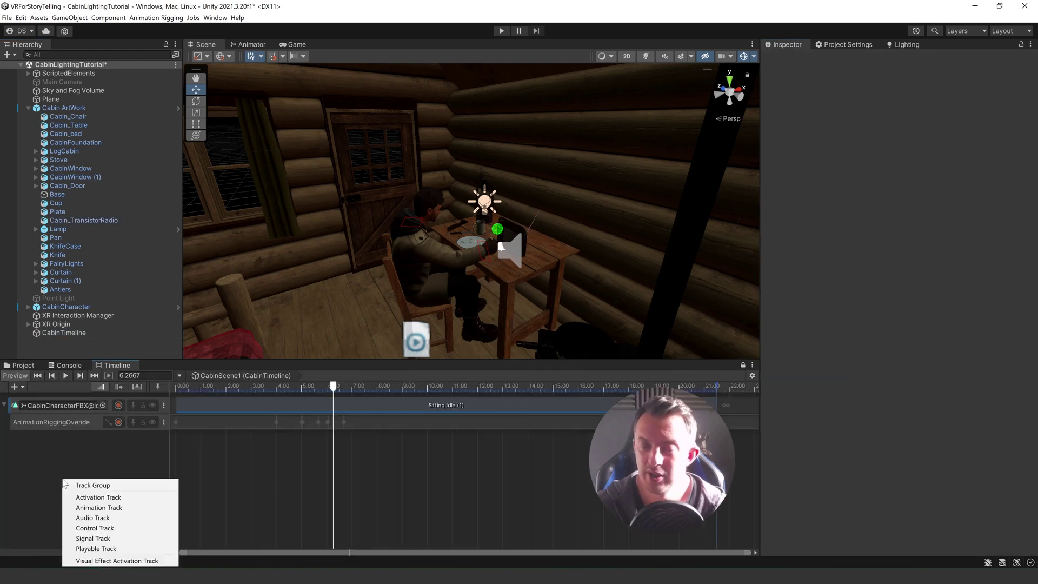
pyautogui.click(96, 519)
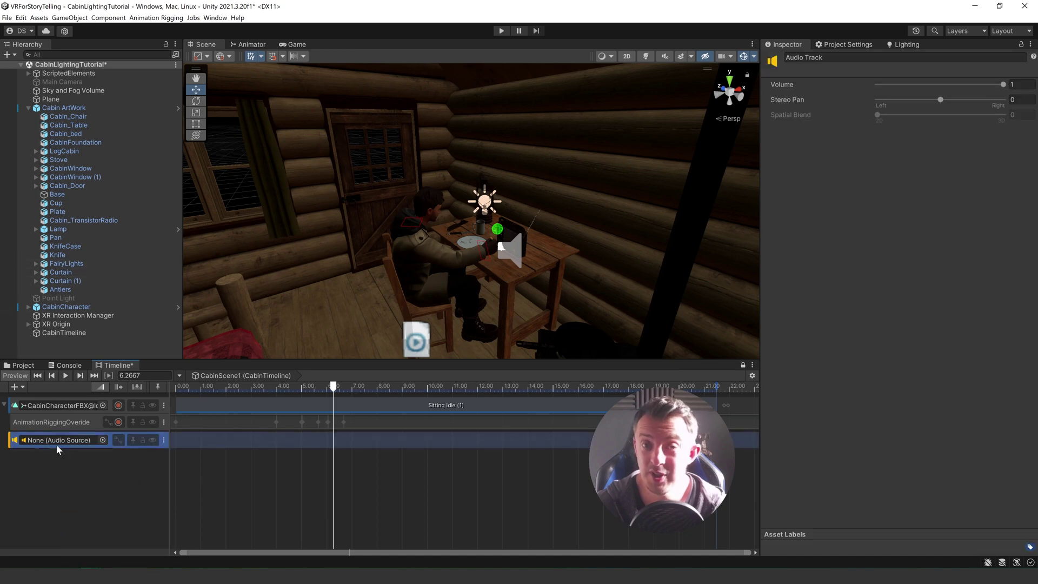
pyautogui.moveTo(85, 220); pyautogui.dragTo(75, 443)
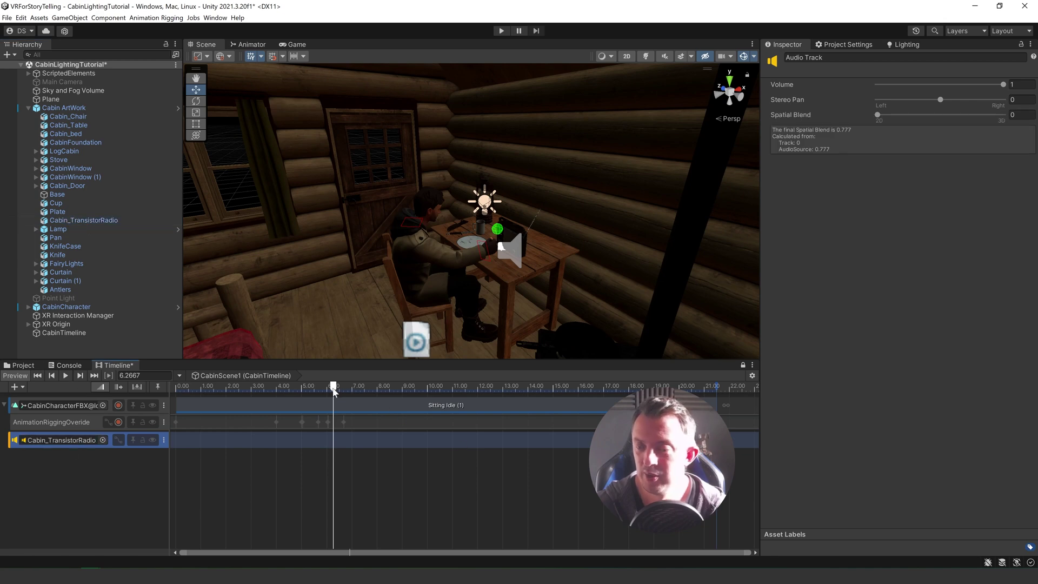
pyautogui.moveTo(334, 391)
pyautogui.mouseDown()
pyautogui.moveTo(273, 392)
pyautogui.moveTo(336, 393)
pyautogui.moveTo(325, 394)
pyautogui.mouseUp()
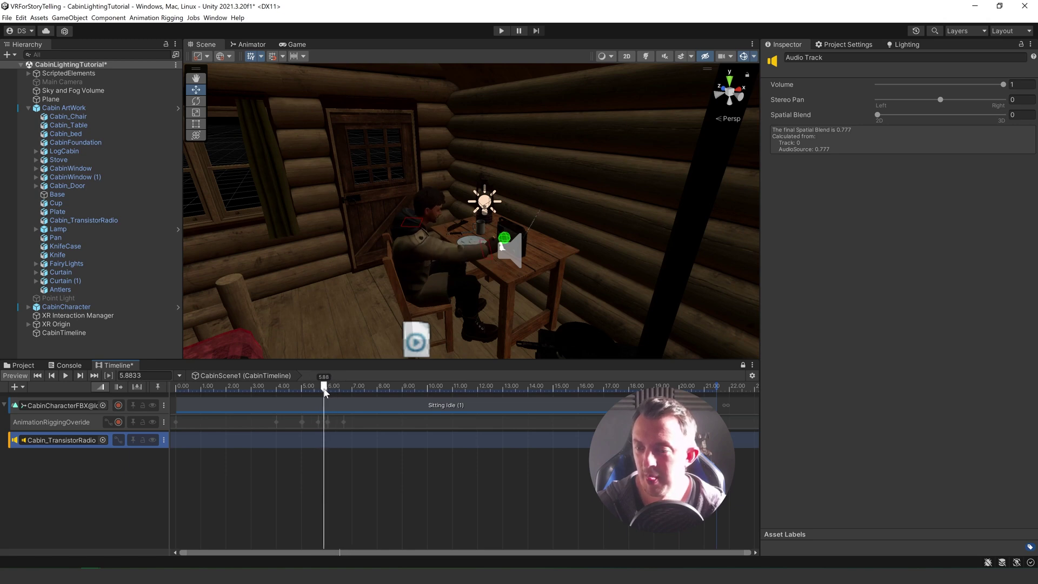
# Put RadioStationVO2 on the radio track, snapped to the playhead at about 5.87 s
pyautogui.rightClick(331, 444)
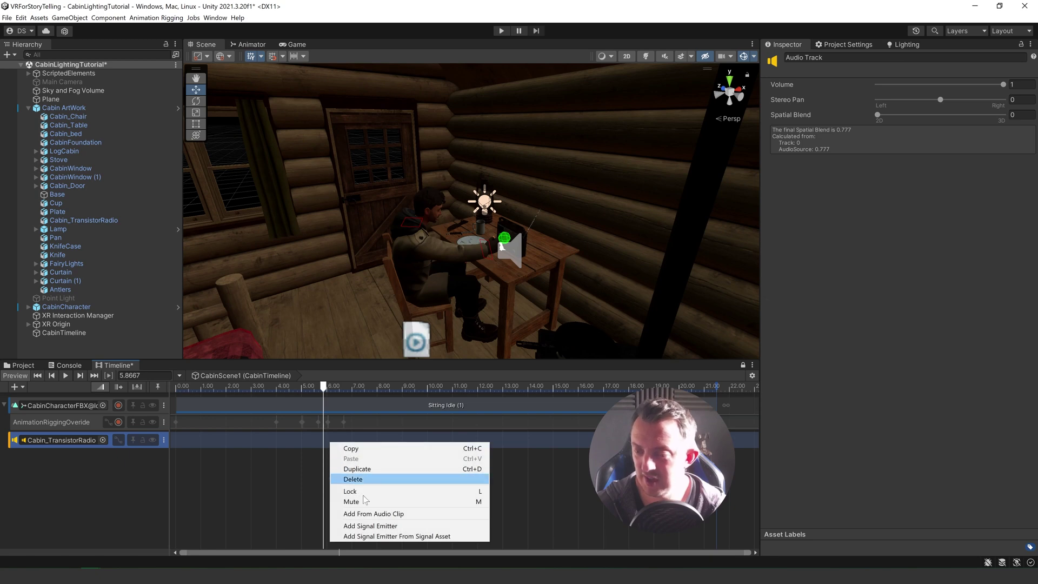
pyautogui.click(372, 514)
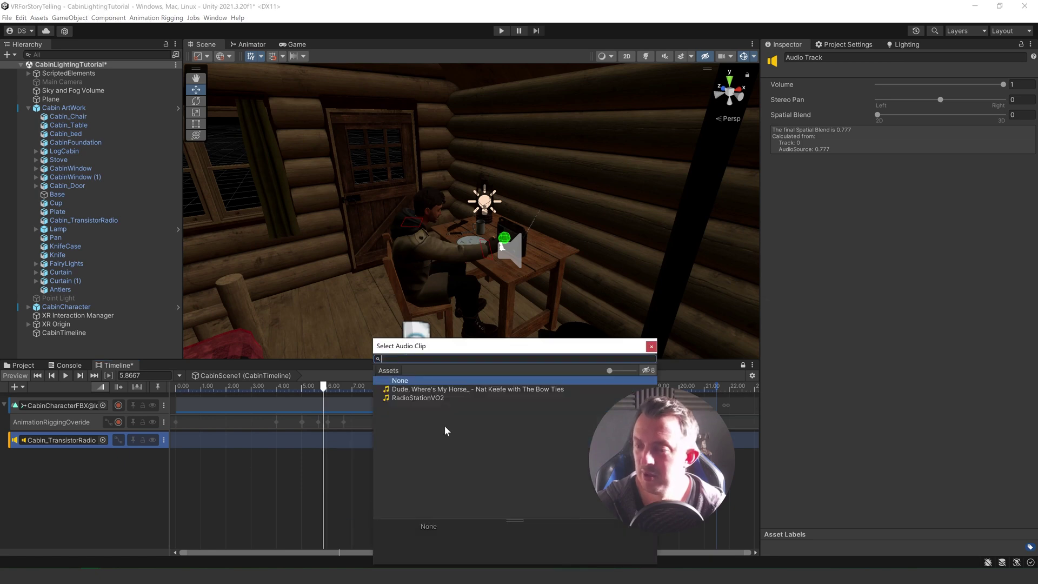
pyautogui.doubleClick(423, 398)
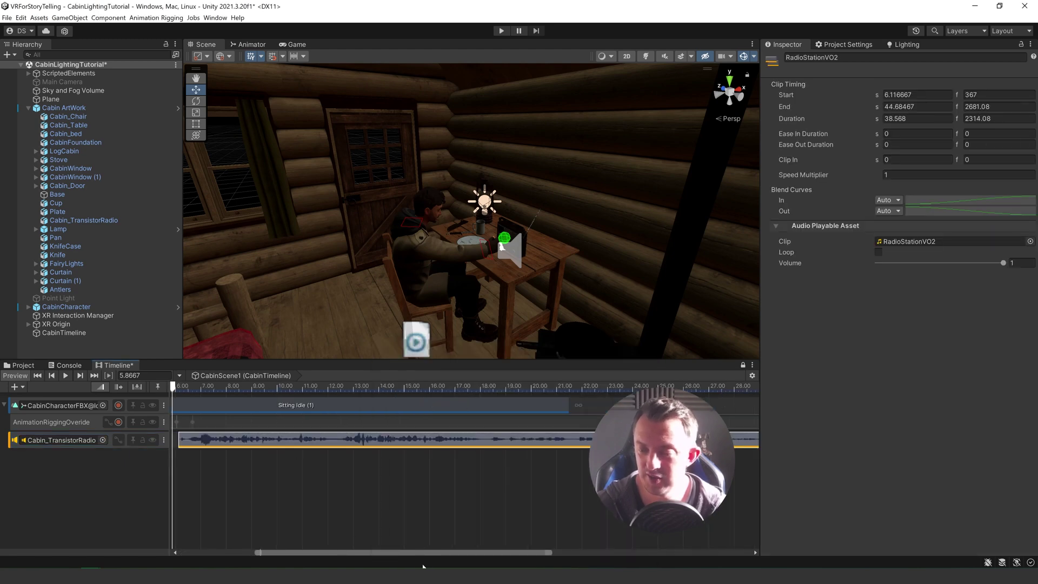
pyautogui.moveTo(410, 552); pyautogui.dragTo(339, 550)
pyautogui.moveTo(377, 437); pyautogui.dragTo(375, 434)
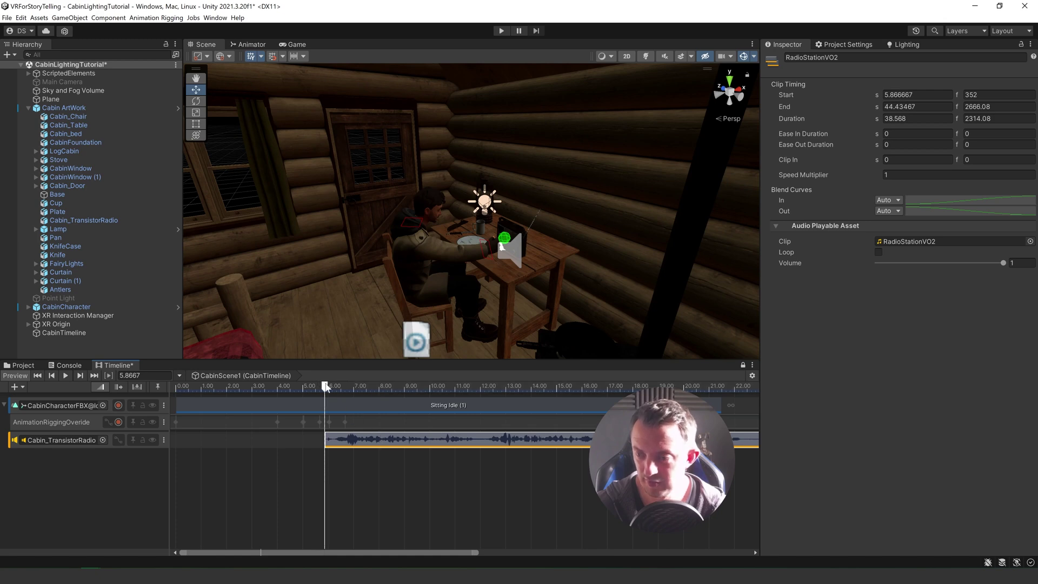
pyautogui.moveTo(325, 386); pyautogui.dragTo(177, 394)
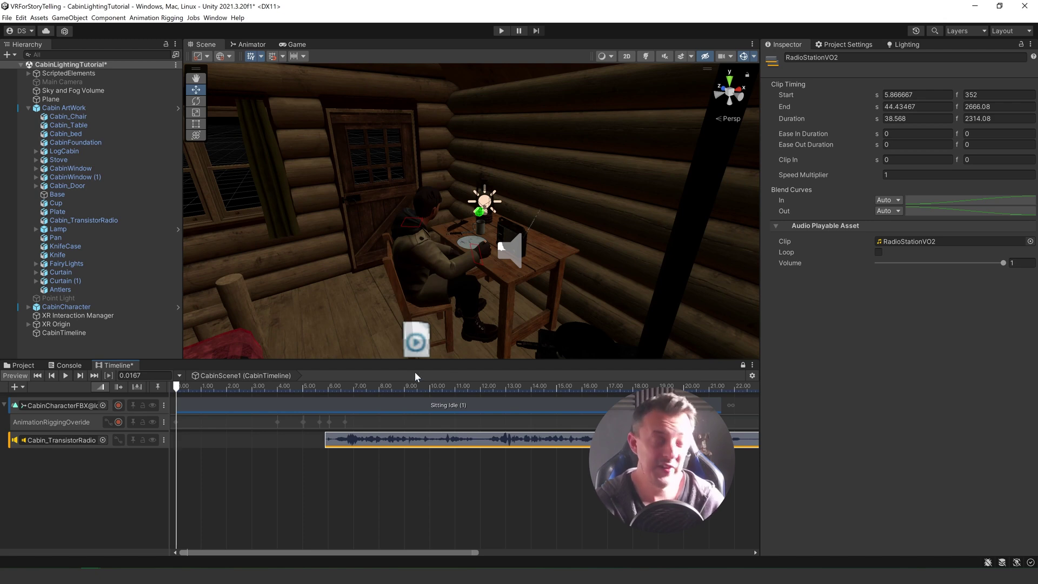
pyautogui.click(500, 31)
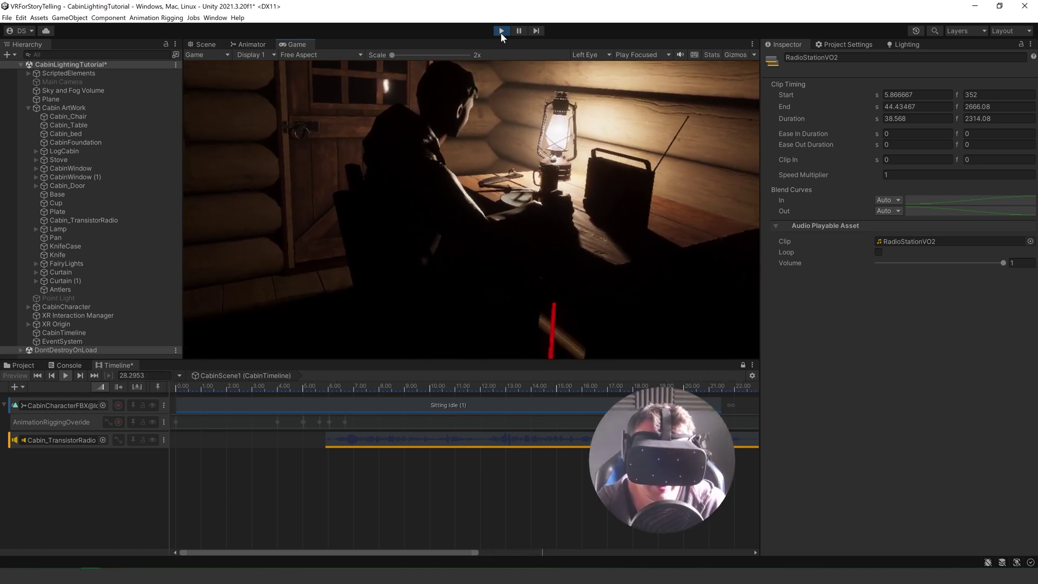
pyautogui.click(500, 31)
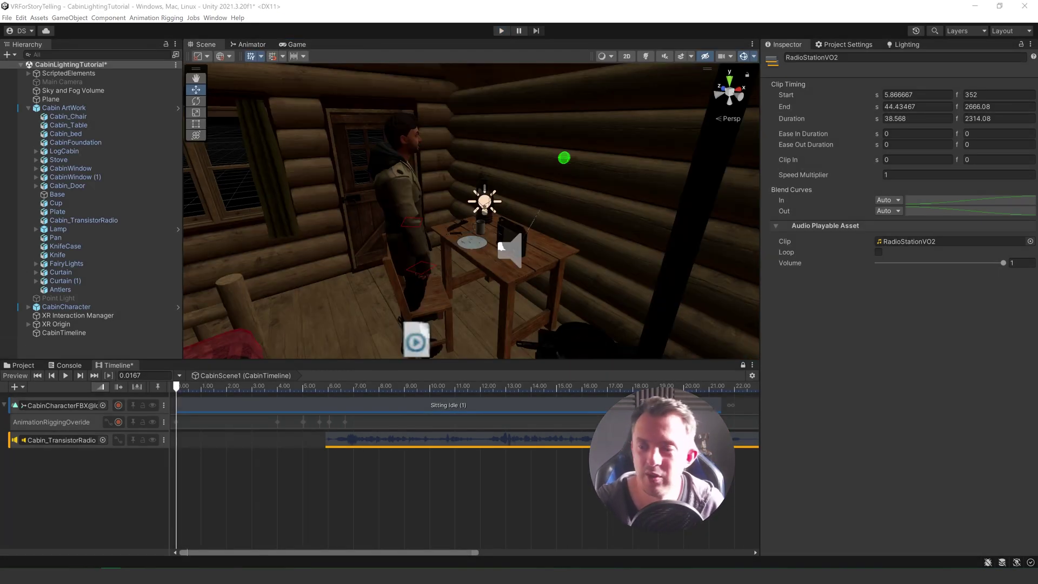
# Show Cabin_TransistorRadio's Audio Source settings, with Output still unassigned, next to the Project assets
pyautogui.click(84, 333)
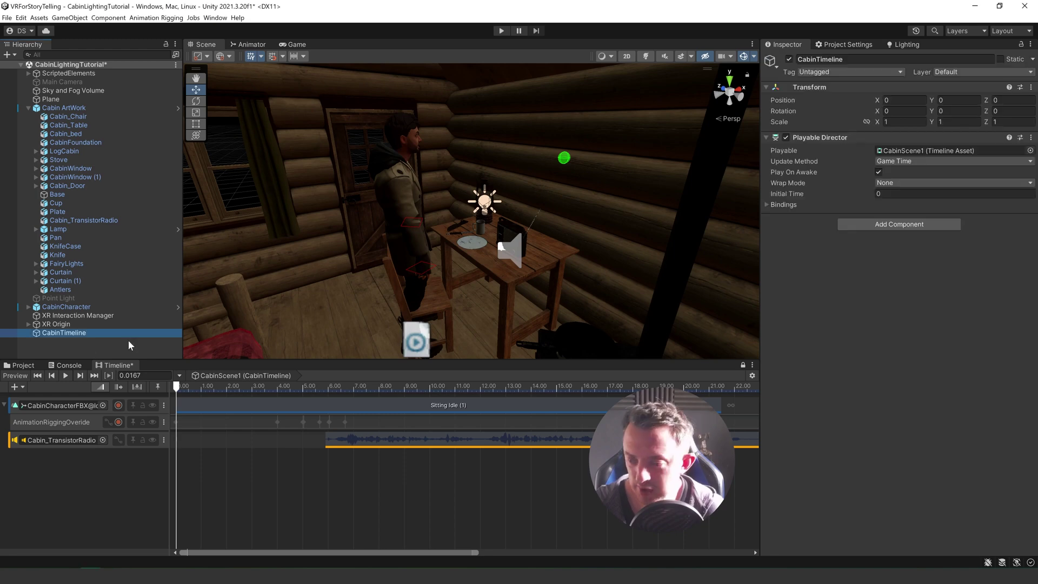
pyautogui.click(453, 442)
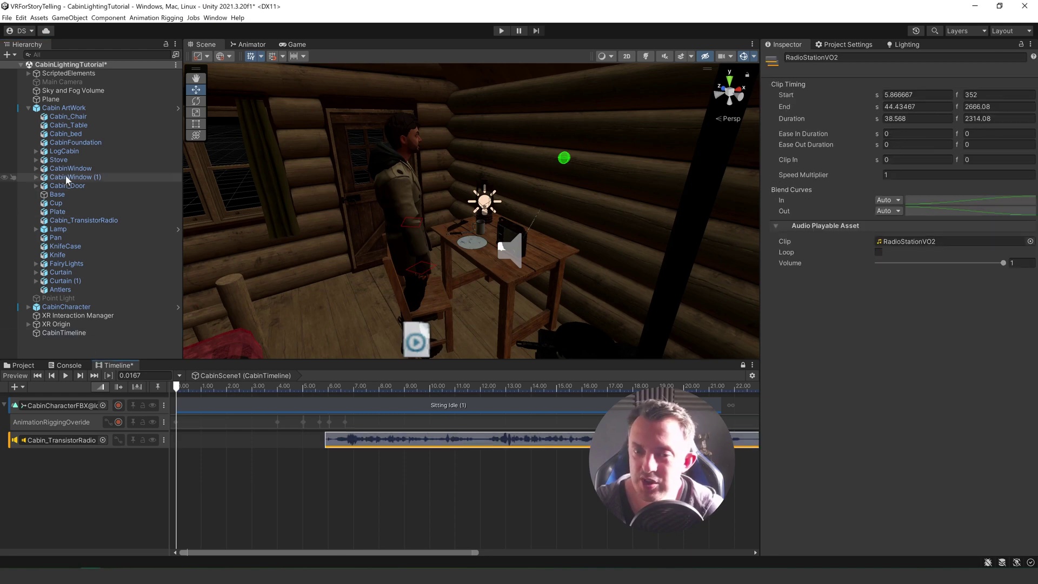
pyautogui.click(80, 220)
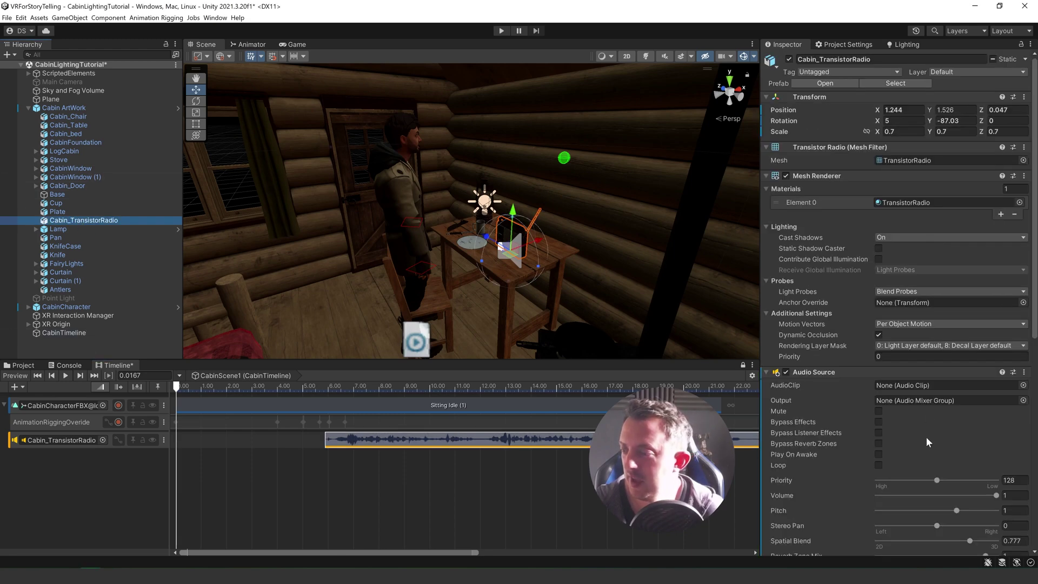
pyautogui.scroll(-5, 926, 442)
pyautogui.click(997, 349)
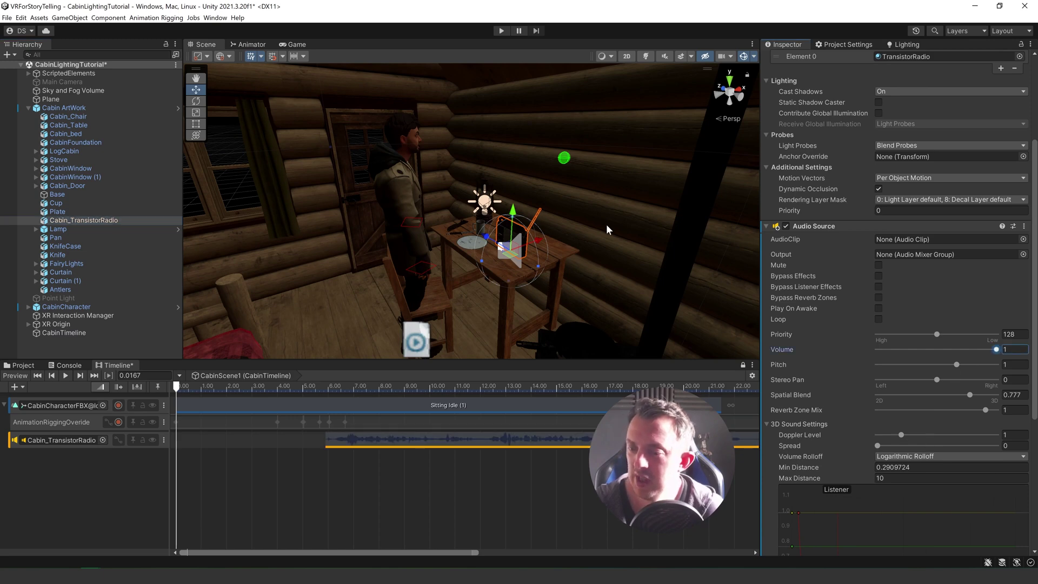
pyautogui.moveTo(343, 385)
pyautogui.mouseDown()
pyautogui.moveTo(312, 387)
pyautogui.moveTo(329, 390)
pyautogui.mouseUp()
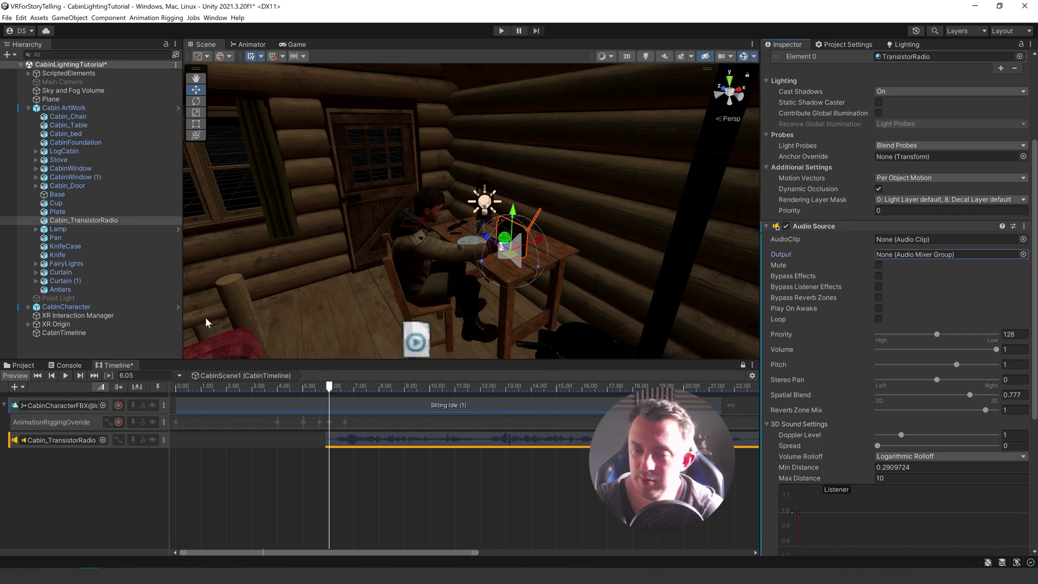
pyautogui.click(20, 366)
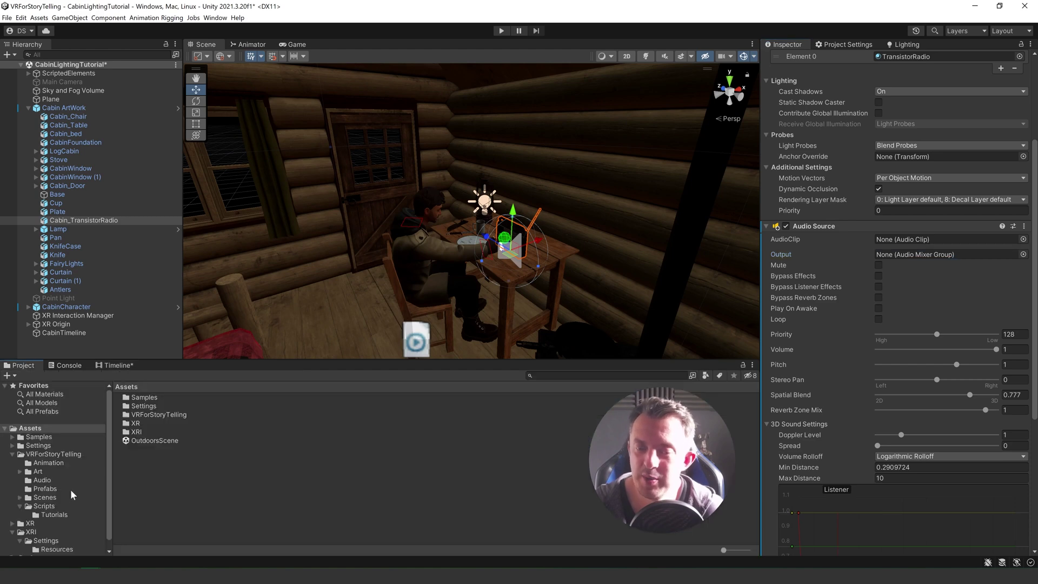
# Create an Audio Mixer named CabinVR in the Audio folder
pyautogui.click(42, 480)
pyautogui.rightClick(234, 494)
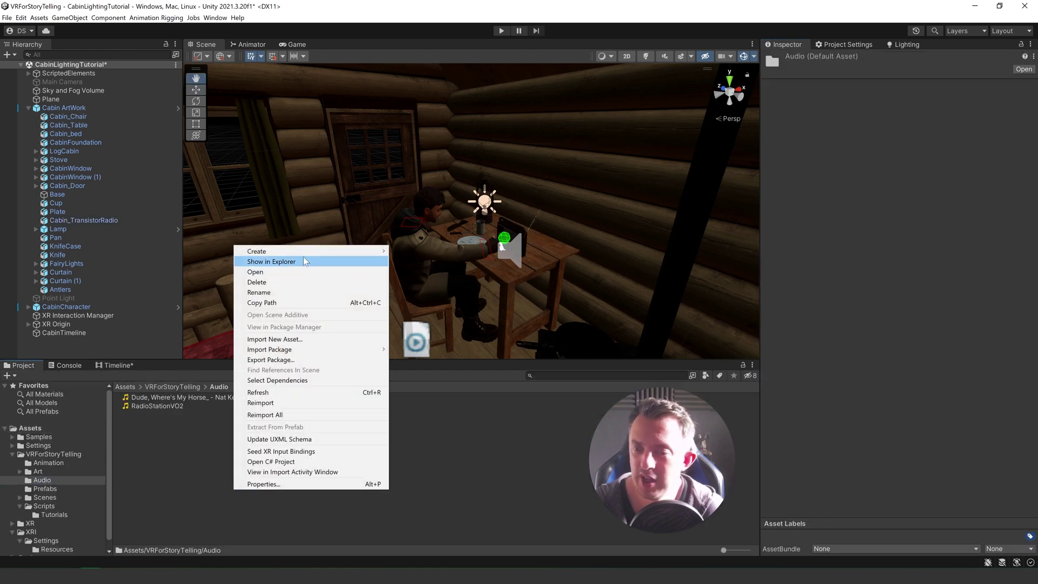
pyautogui.moveTo(305, 253)
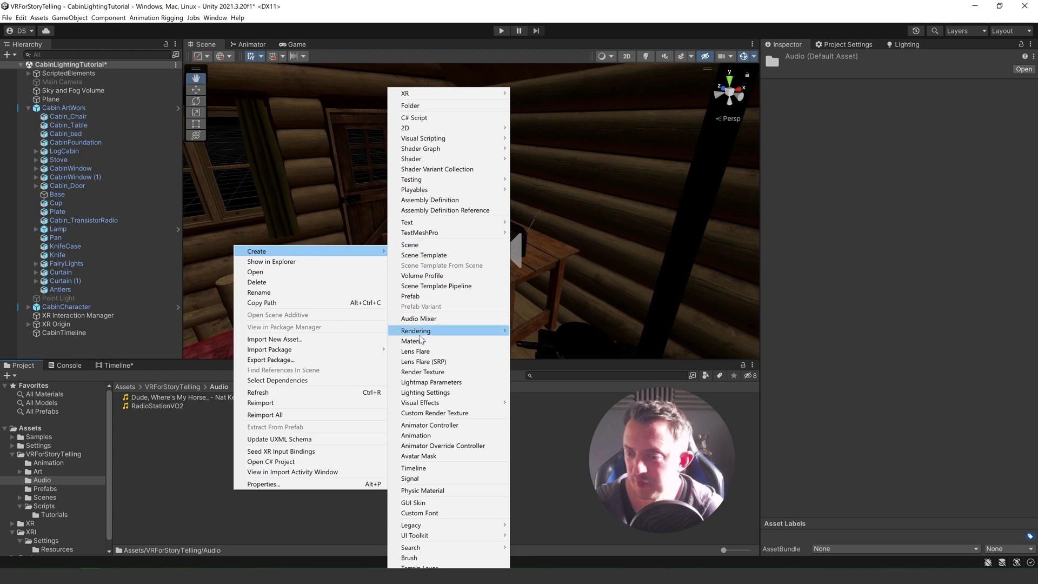
pyautogui.click(422, 323)
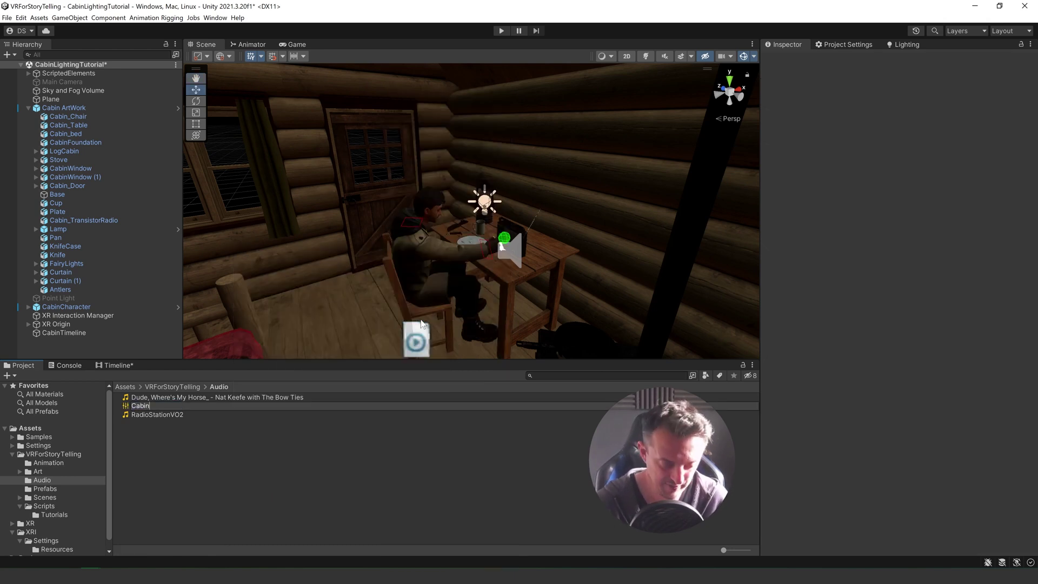
pyautogui.write('CabinVR')
pyautogui.press('Return')
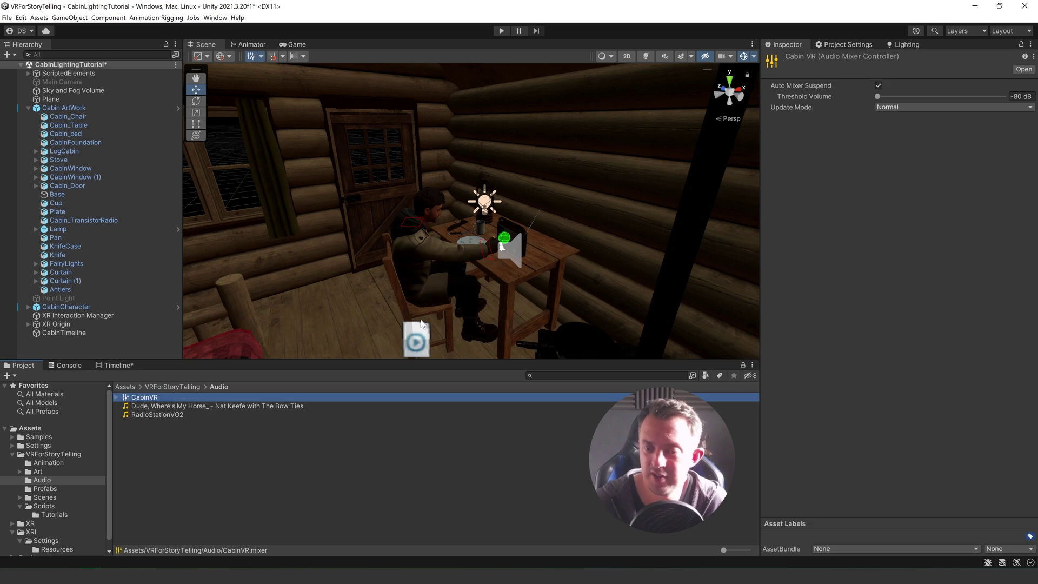
# Open the CabinVR mixer and add a group named Radio under Master
pyautogui.doubleClick(145, 397)
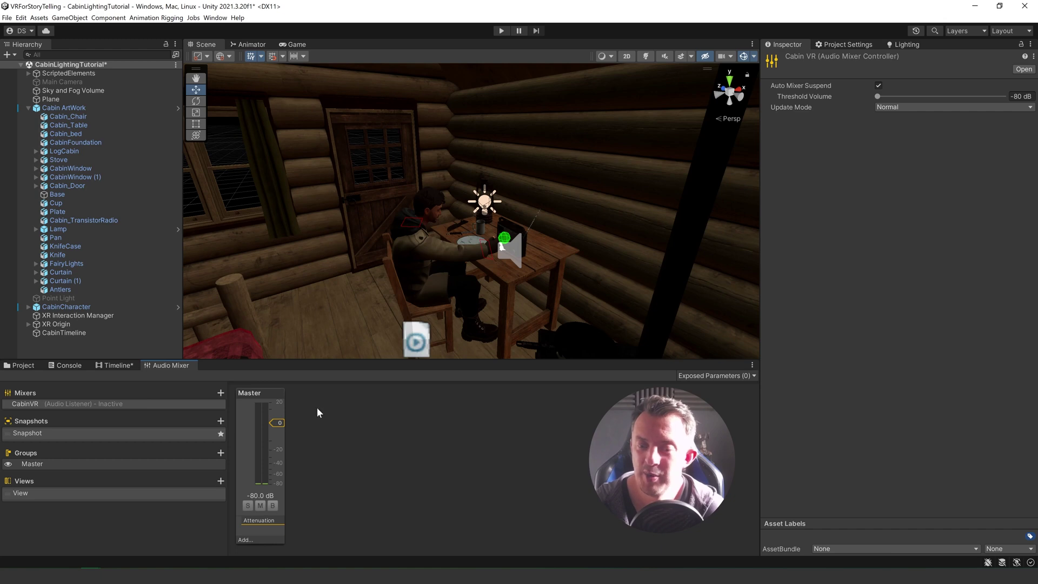
pyautogui.click(221, 452)
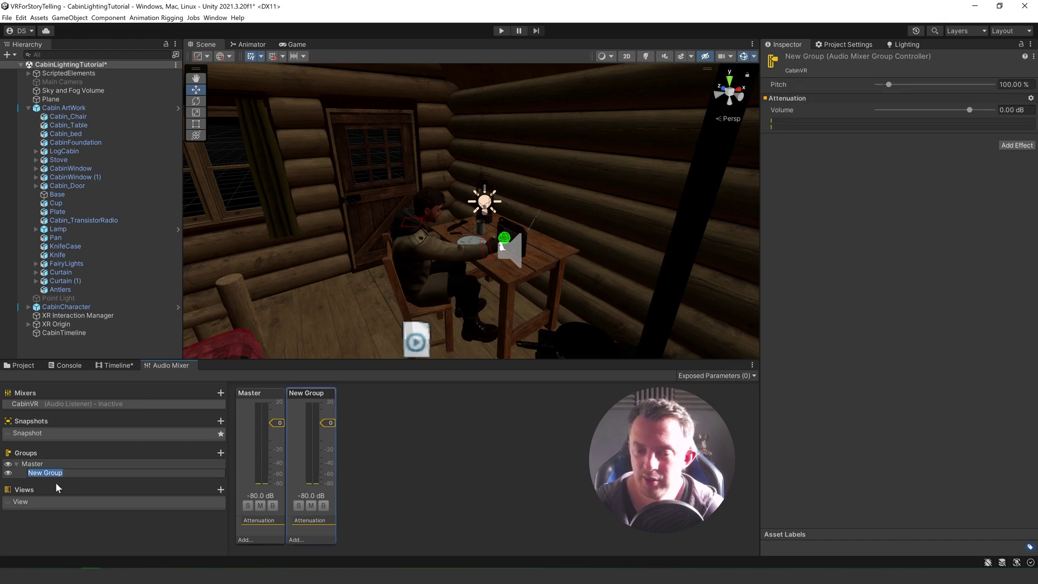
pyautogui.write('Radio')
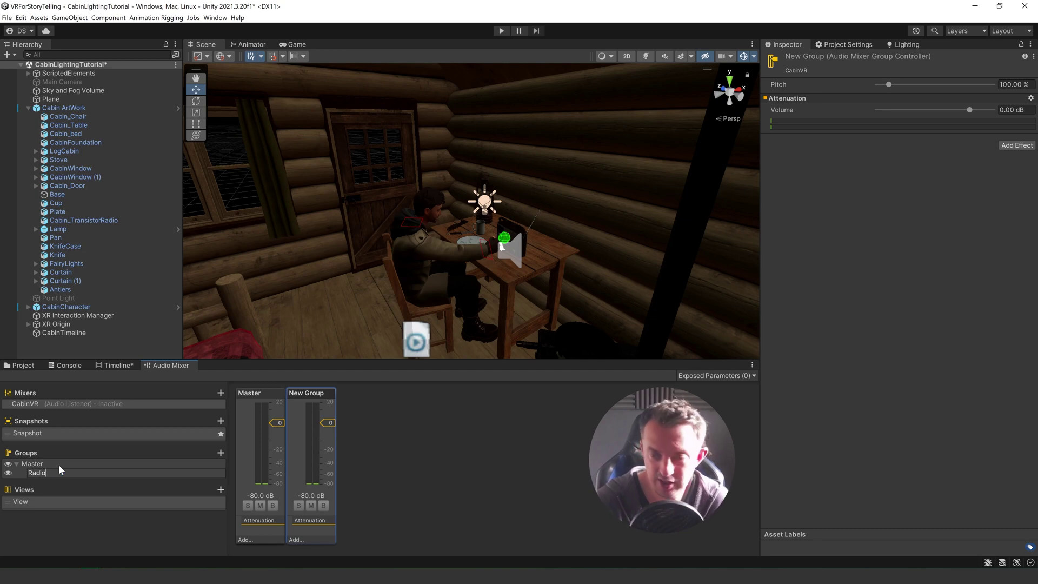
pyautogui.press('Return')
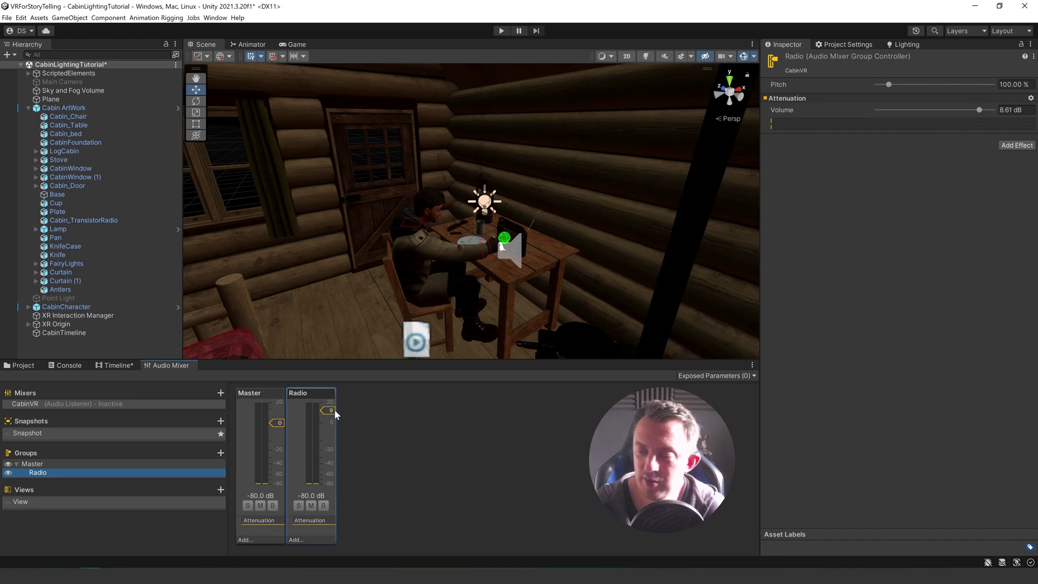
pyautogui.click(91, 221)
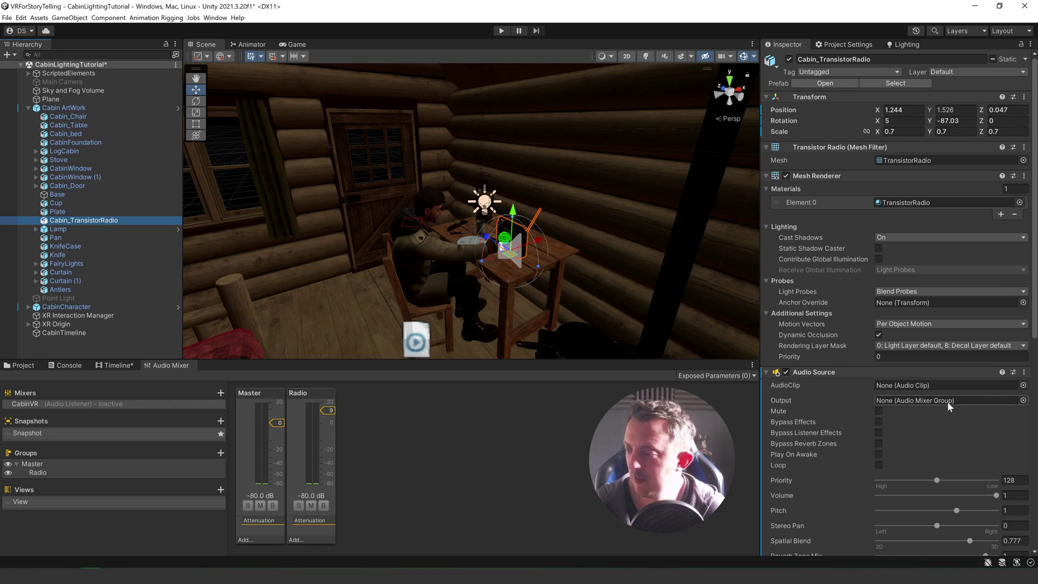
# Route the radio's Audio Source output to Radio (CabinVR) and start a play test
pyautogui.click(1023, 400)
pyautogui.doubleClick(787, 403)
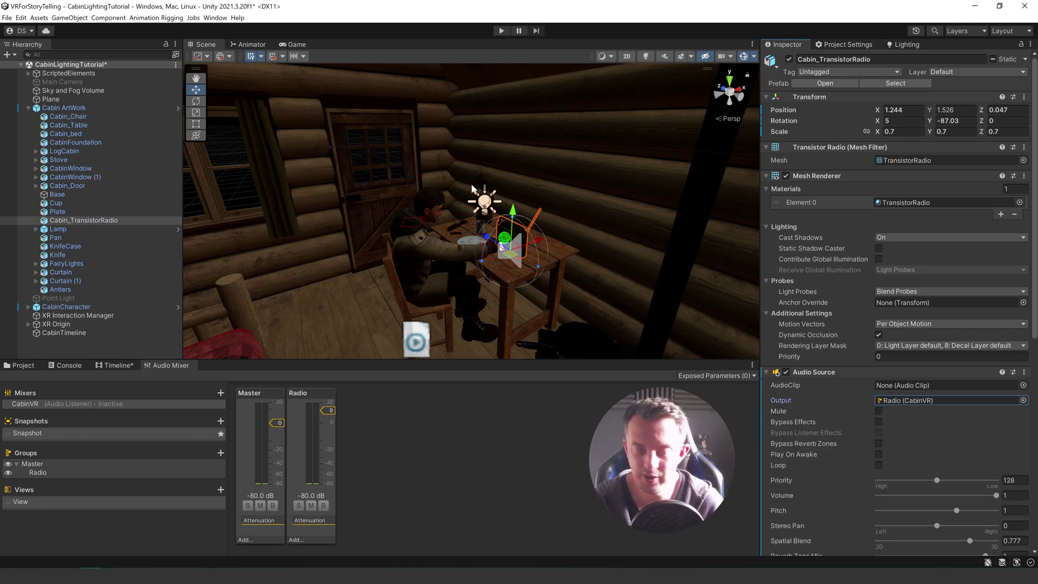
pyautogui.click(501, 31)
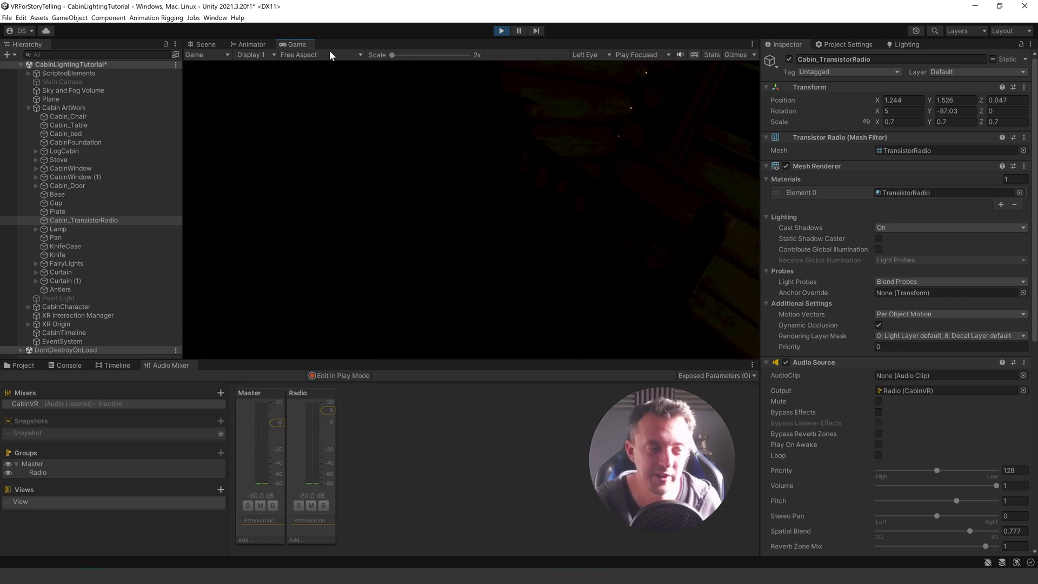
# Exit play mode and return to the cabin Timeline with the playhead near the start
pyautogui.click(501, 31)
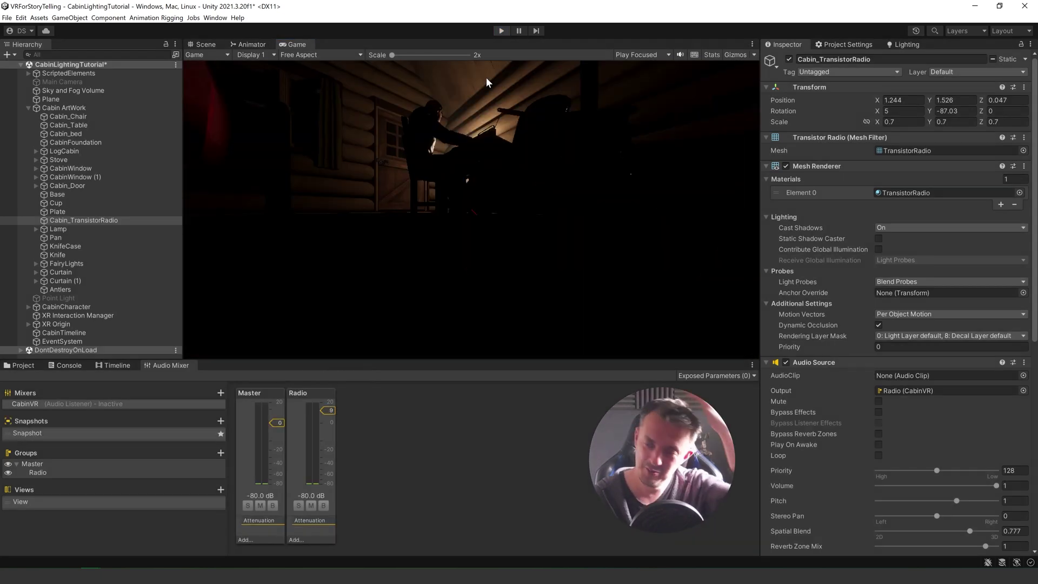
pyautogui.click(111, 365)
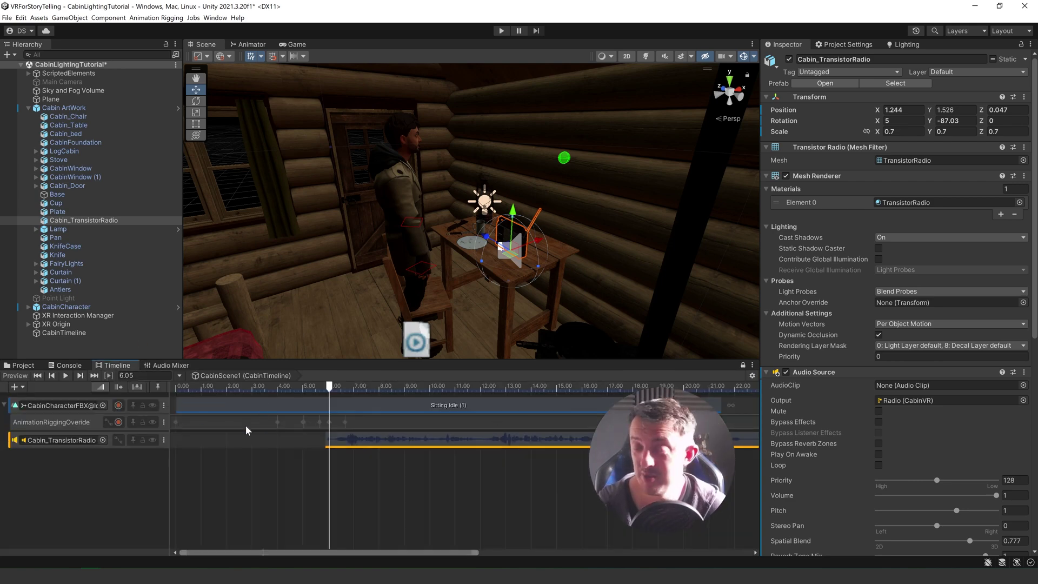
pyautogui.moveTo(228, 388); pyautogui.dragTo(268, 388)
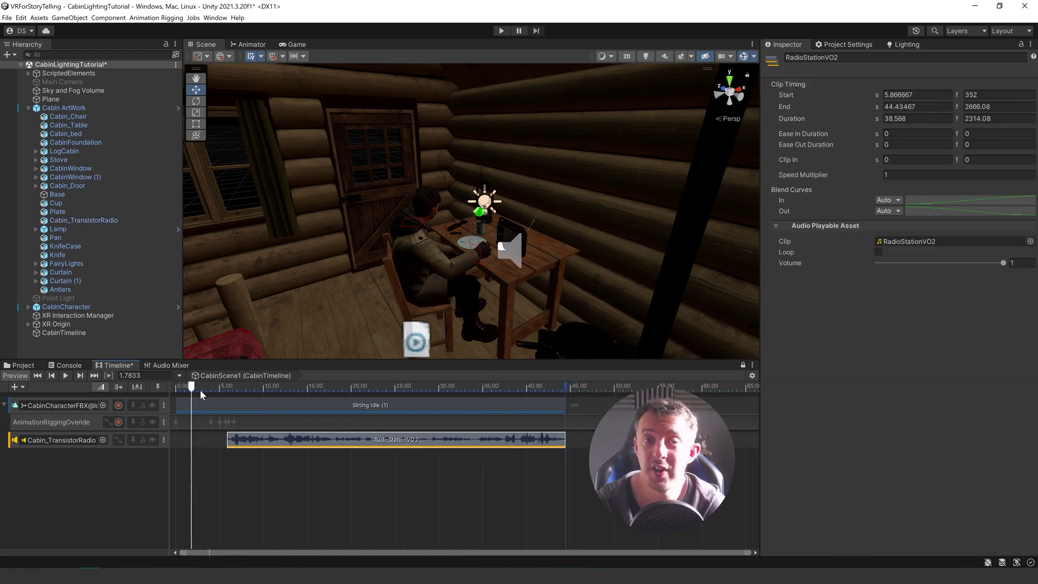
pyautogui.moveTo(562, 387); pyautogui.dragTo(305, 386)
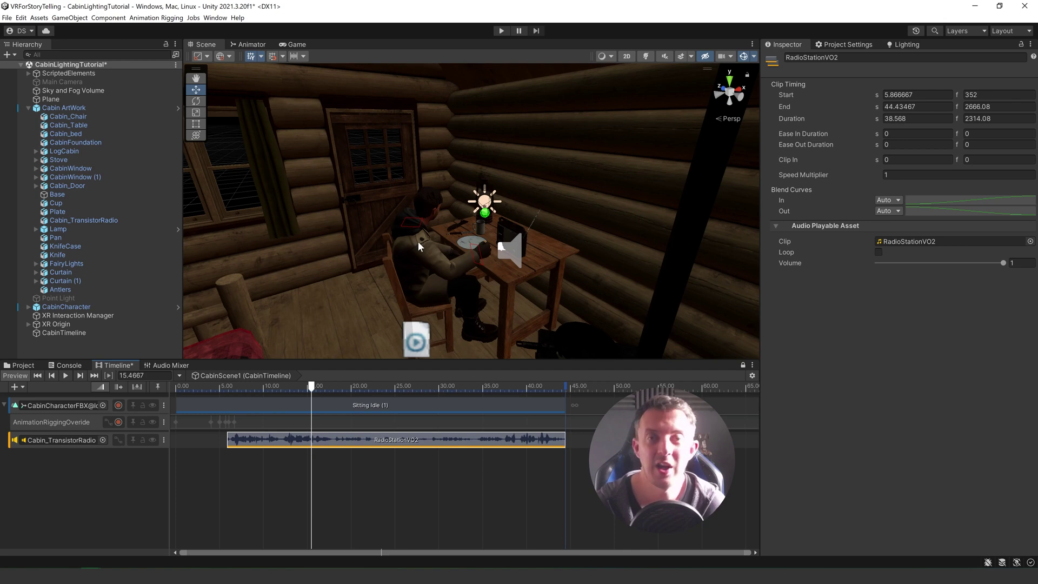
pyautogui.moveTo(312, 391); pyautogui.dragTo(255, 435)
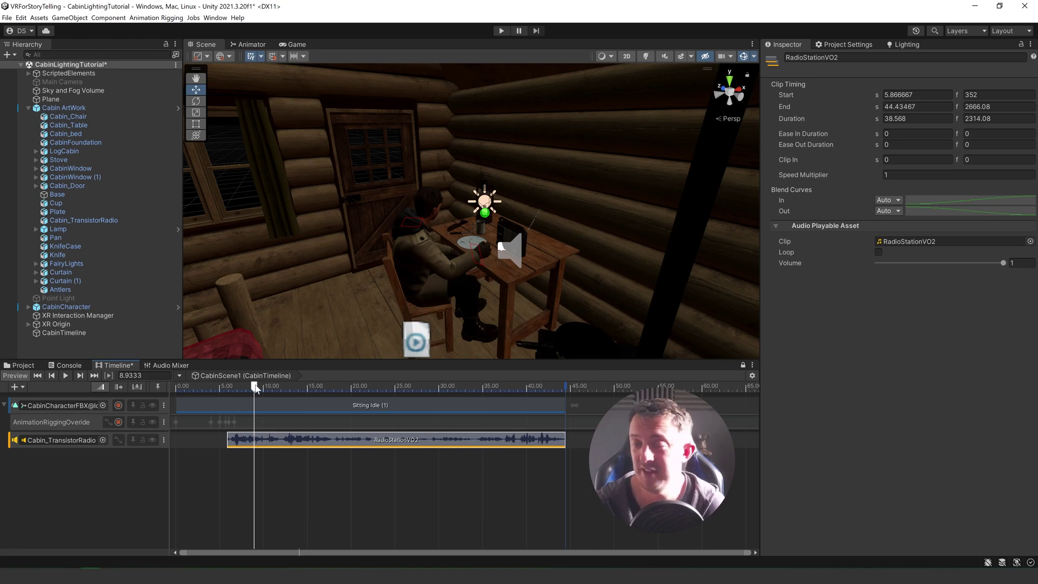
pyautogui.moveTo(256, 389); pyautogui.dragTo(217, 405)
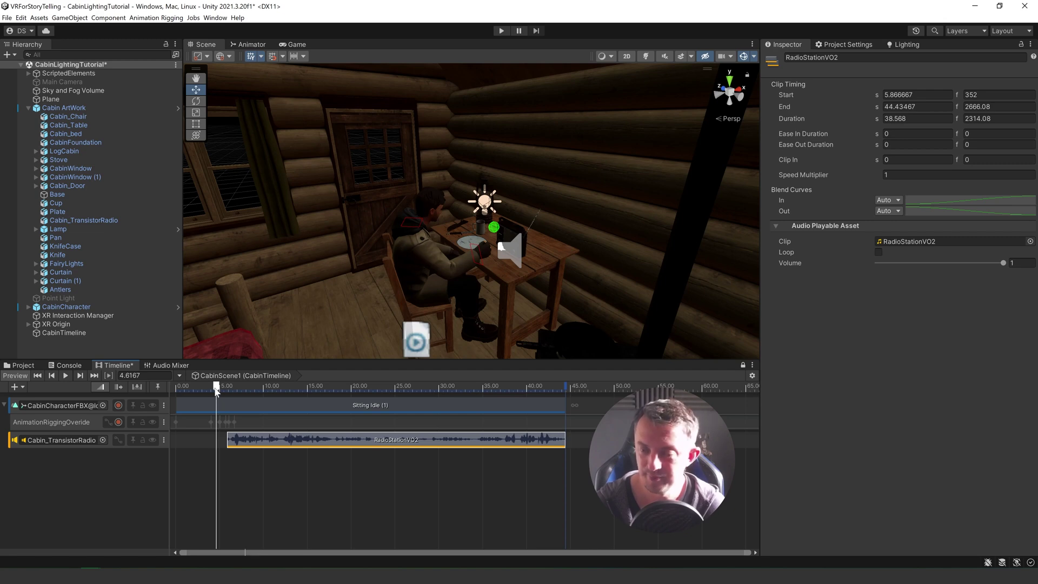
pyautogui.moveTo(216, 391); pyautogui.dragTo(389, 386)
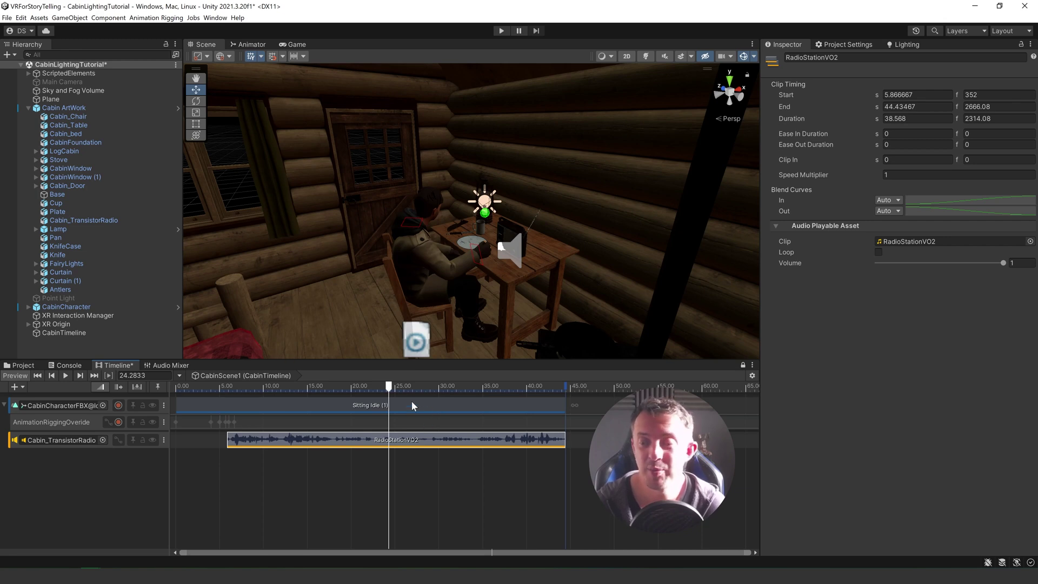
pyautogui.moveTo(389, 387); pyautogui.dragTo(218, 392)
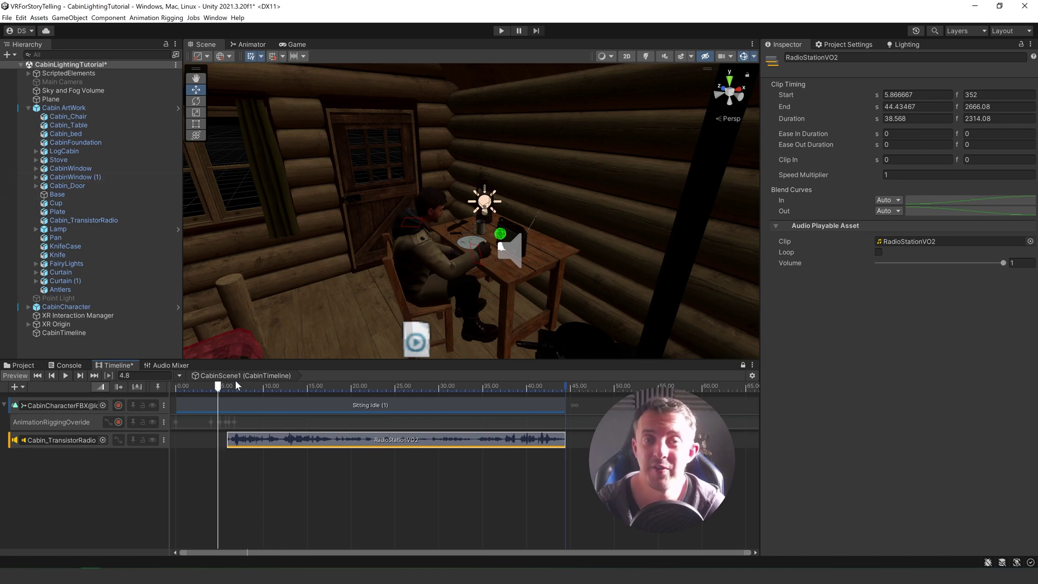